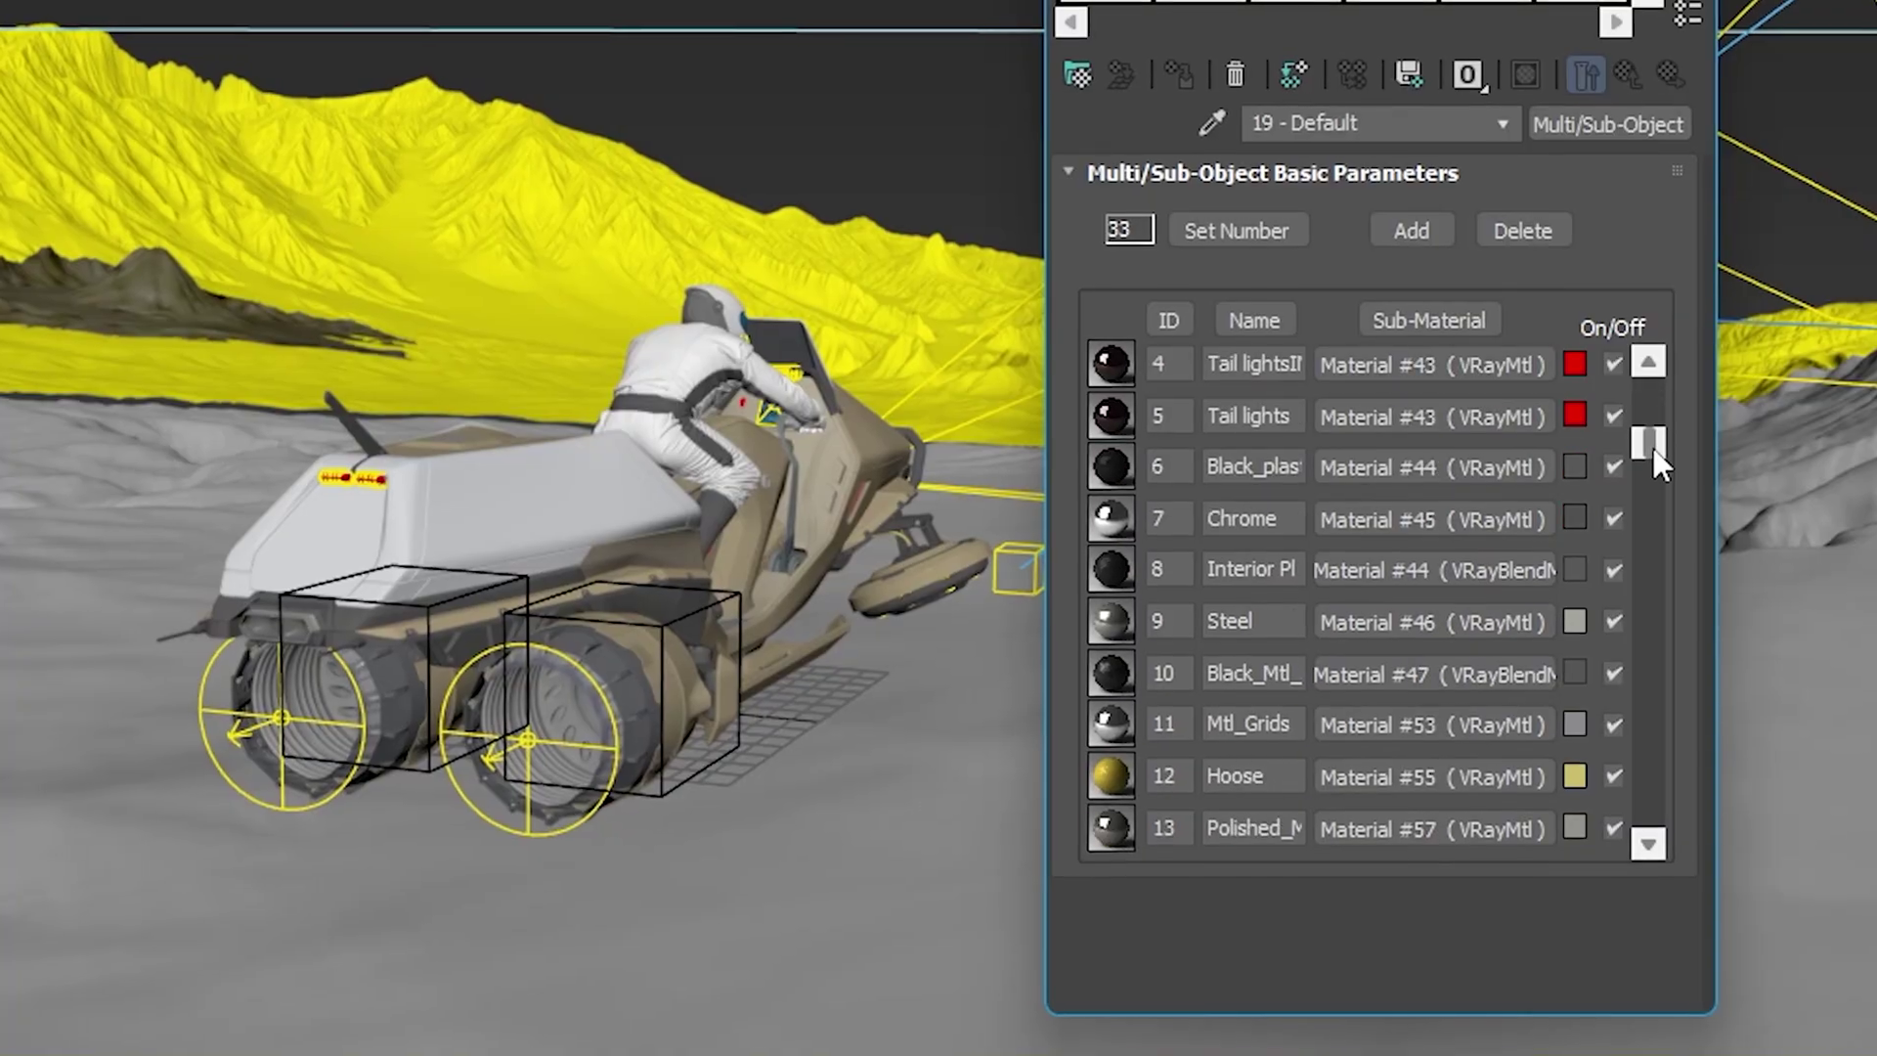
# Inspect the rock material's bump map and the Wipers sub-material's reflection falloff map
pyautogui.moveTo(1652, 448); pyautogui.dragTo(1663, 635)
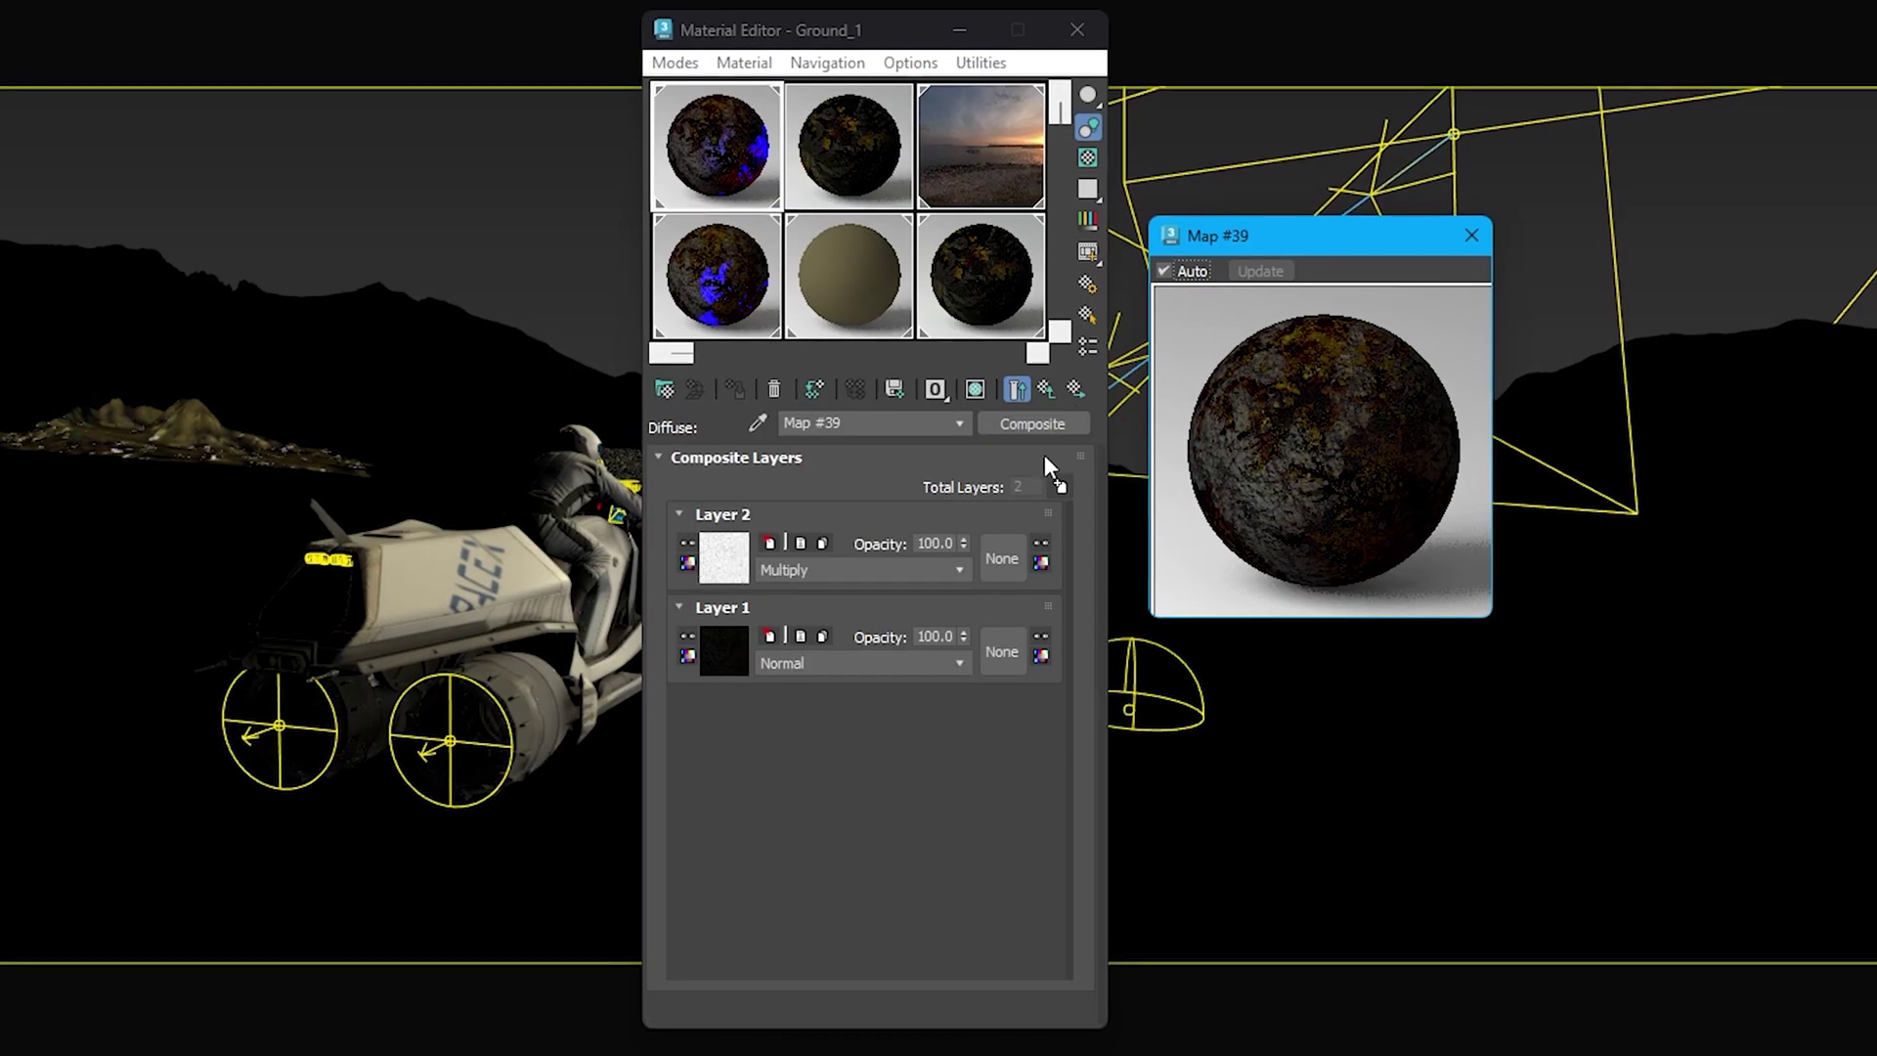
pyautogui.click(1017, 388)
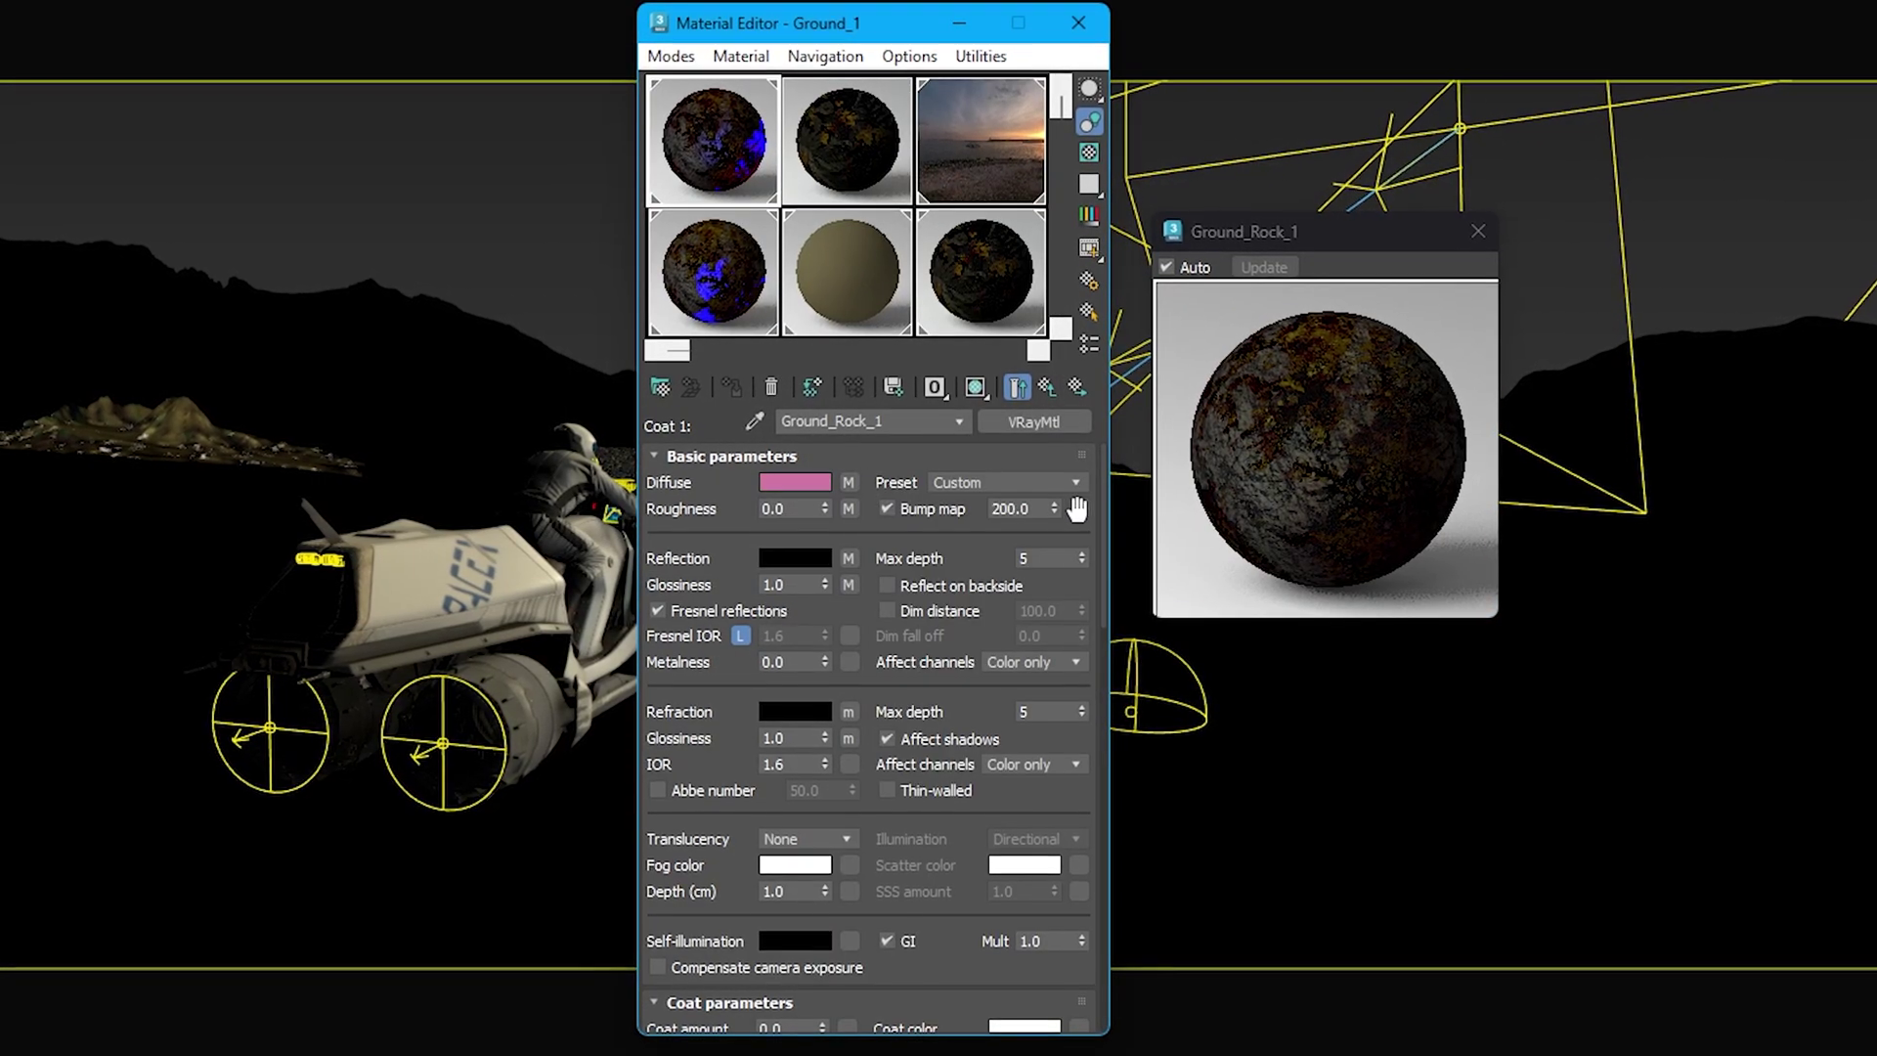
pyautogui.click(1078, 509)
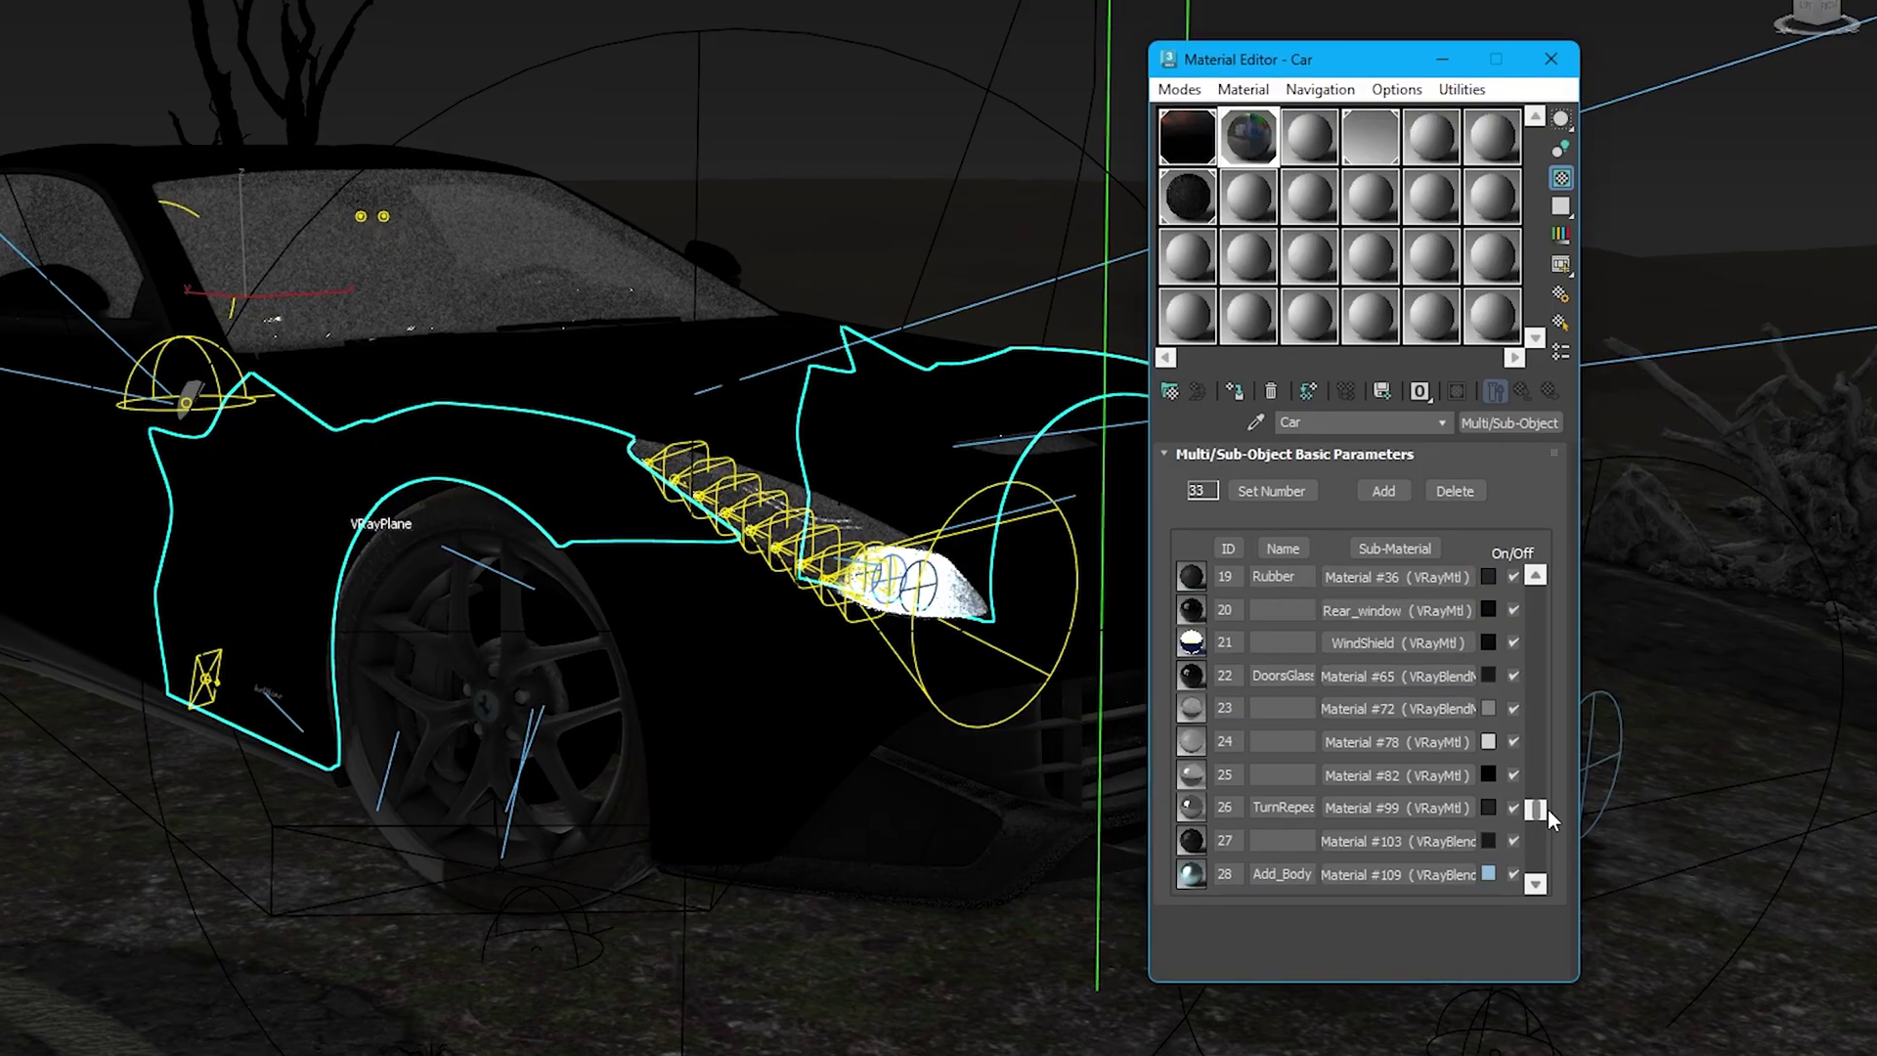
pyautogui.moveTo(1547, 808); pyautogui.dragTo(1544, 858)
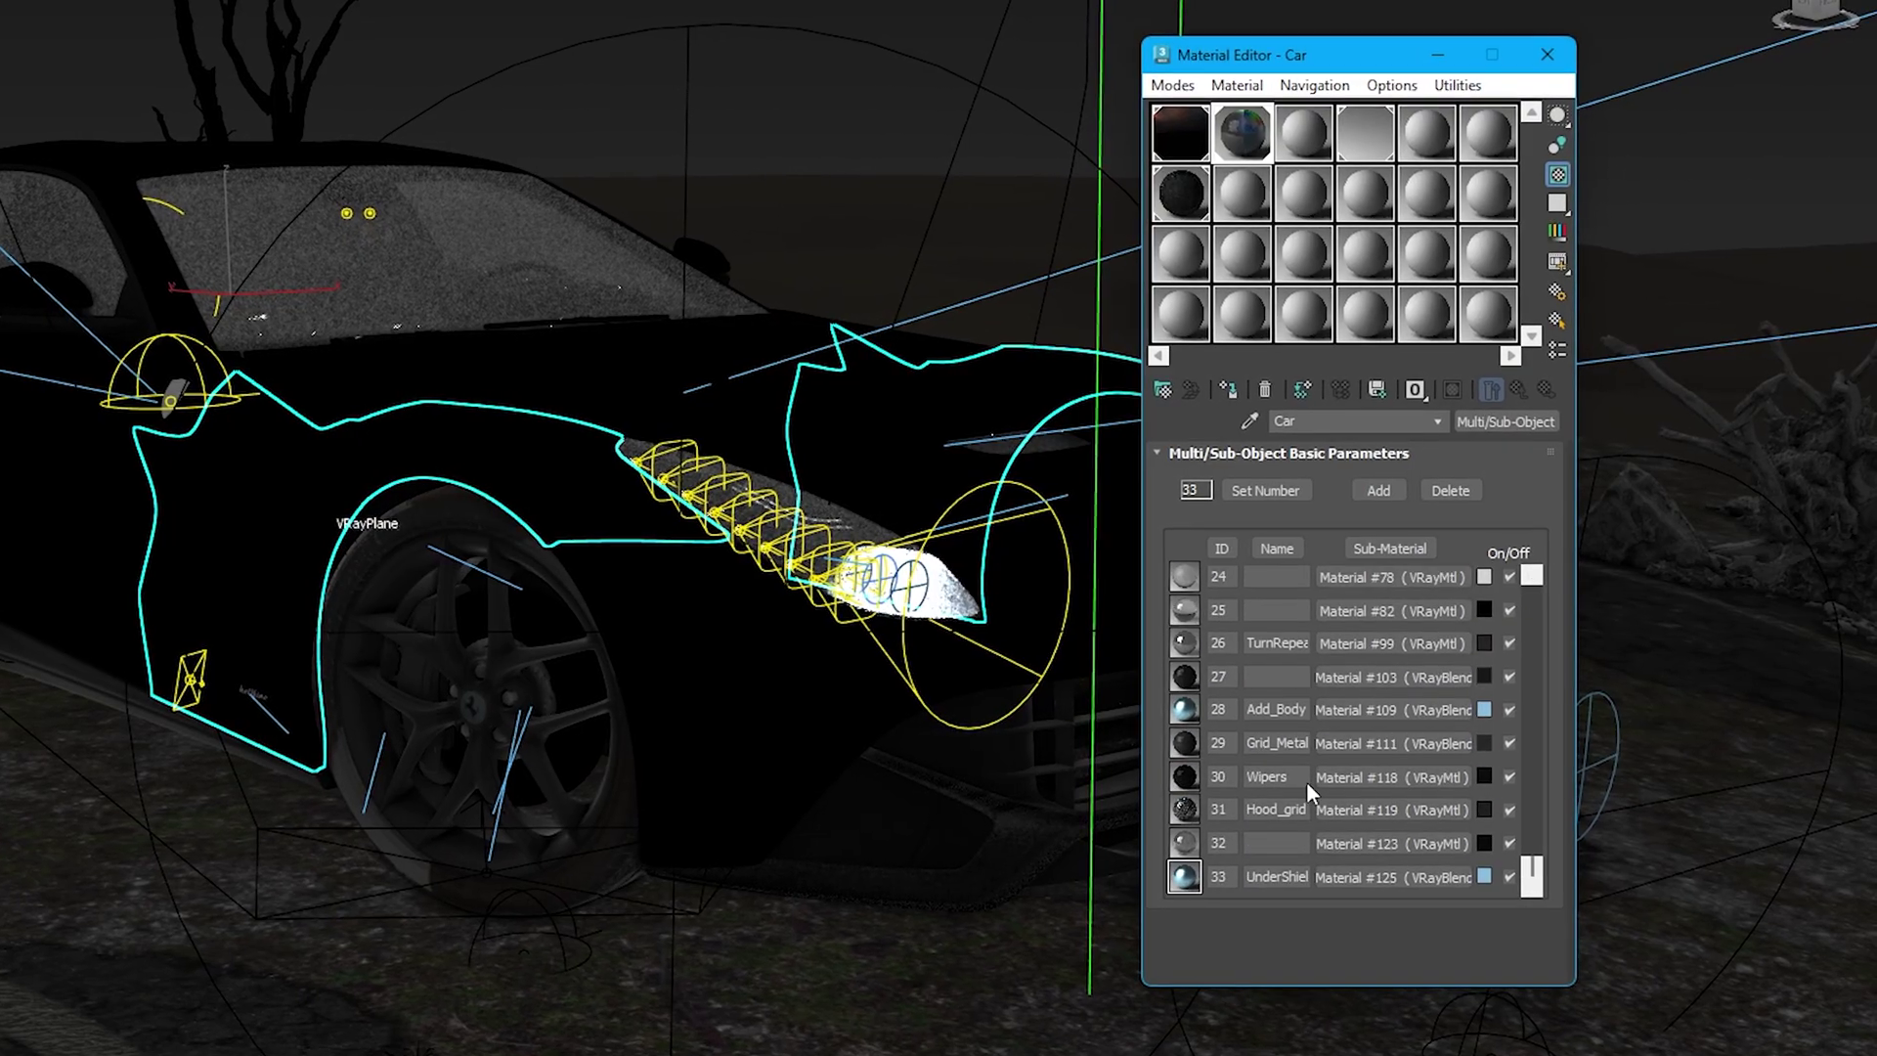
pyautogui.click(1376, 784)
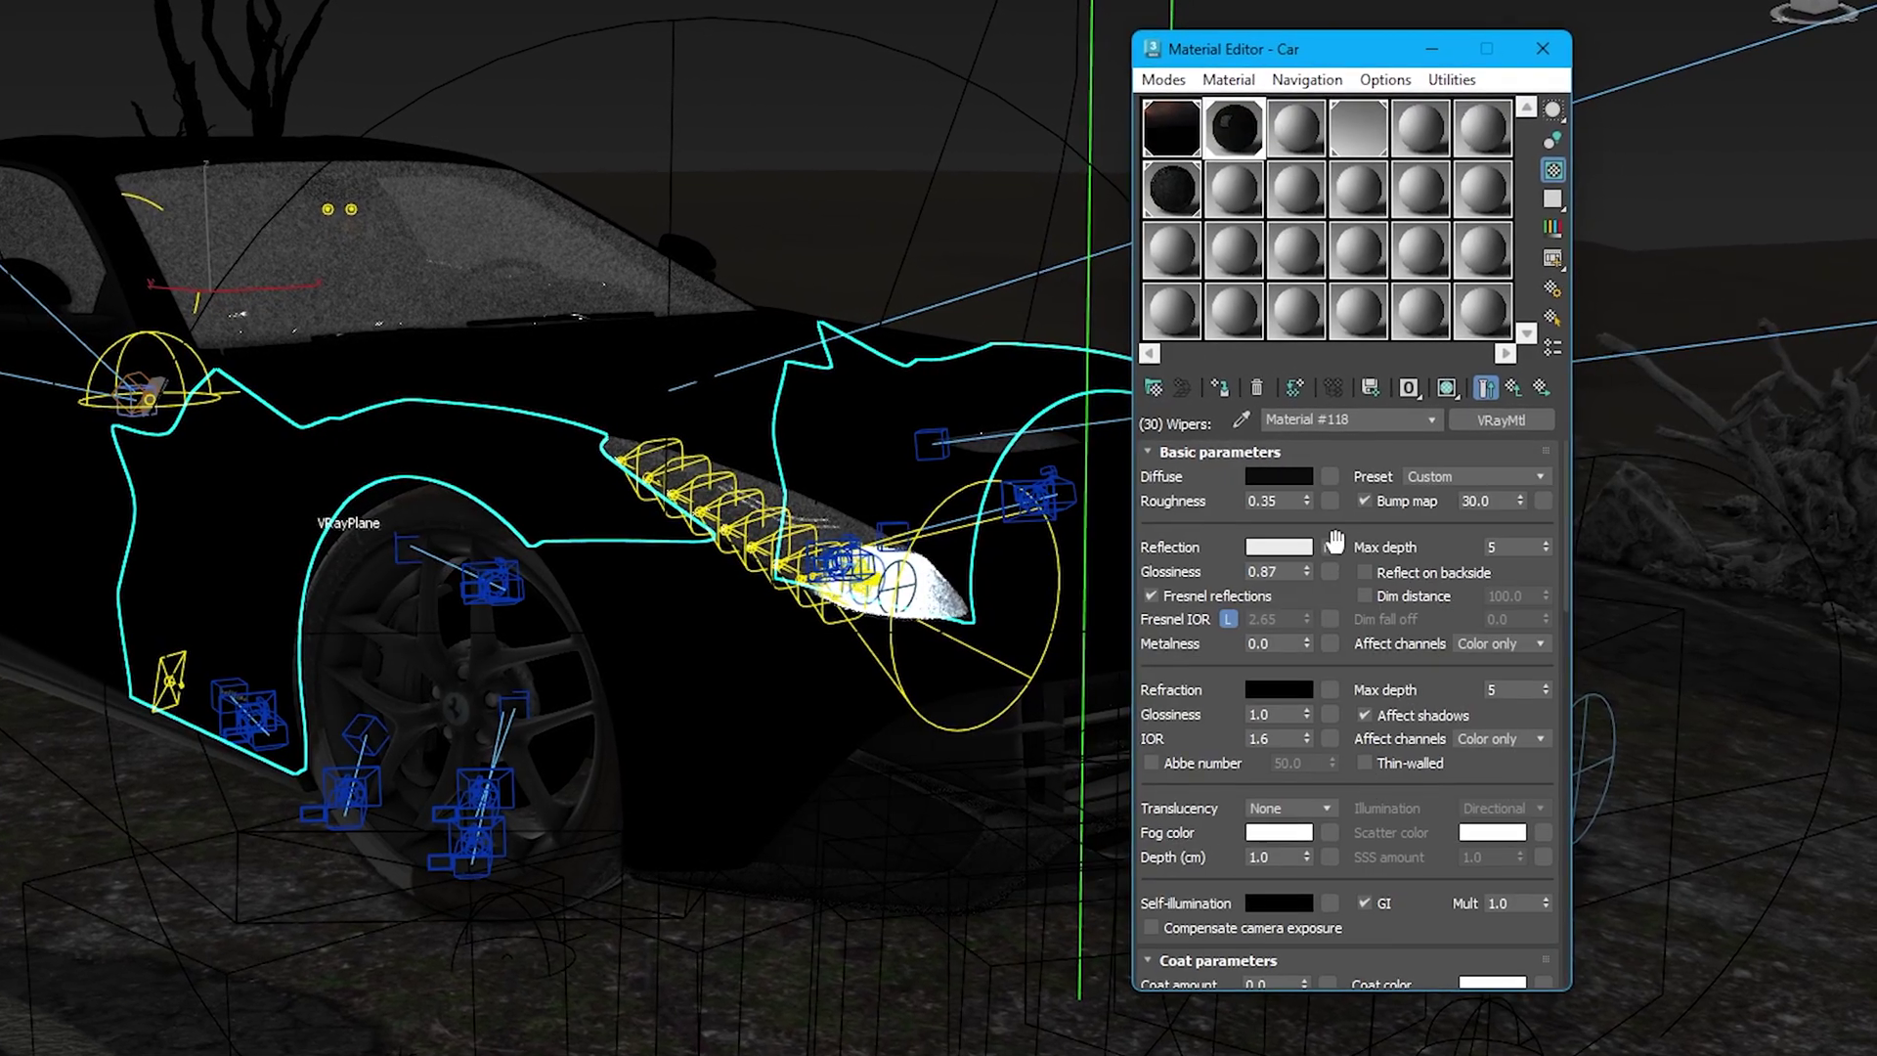
pyautogui.click(1326, 547)
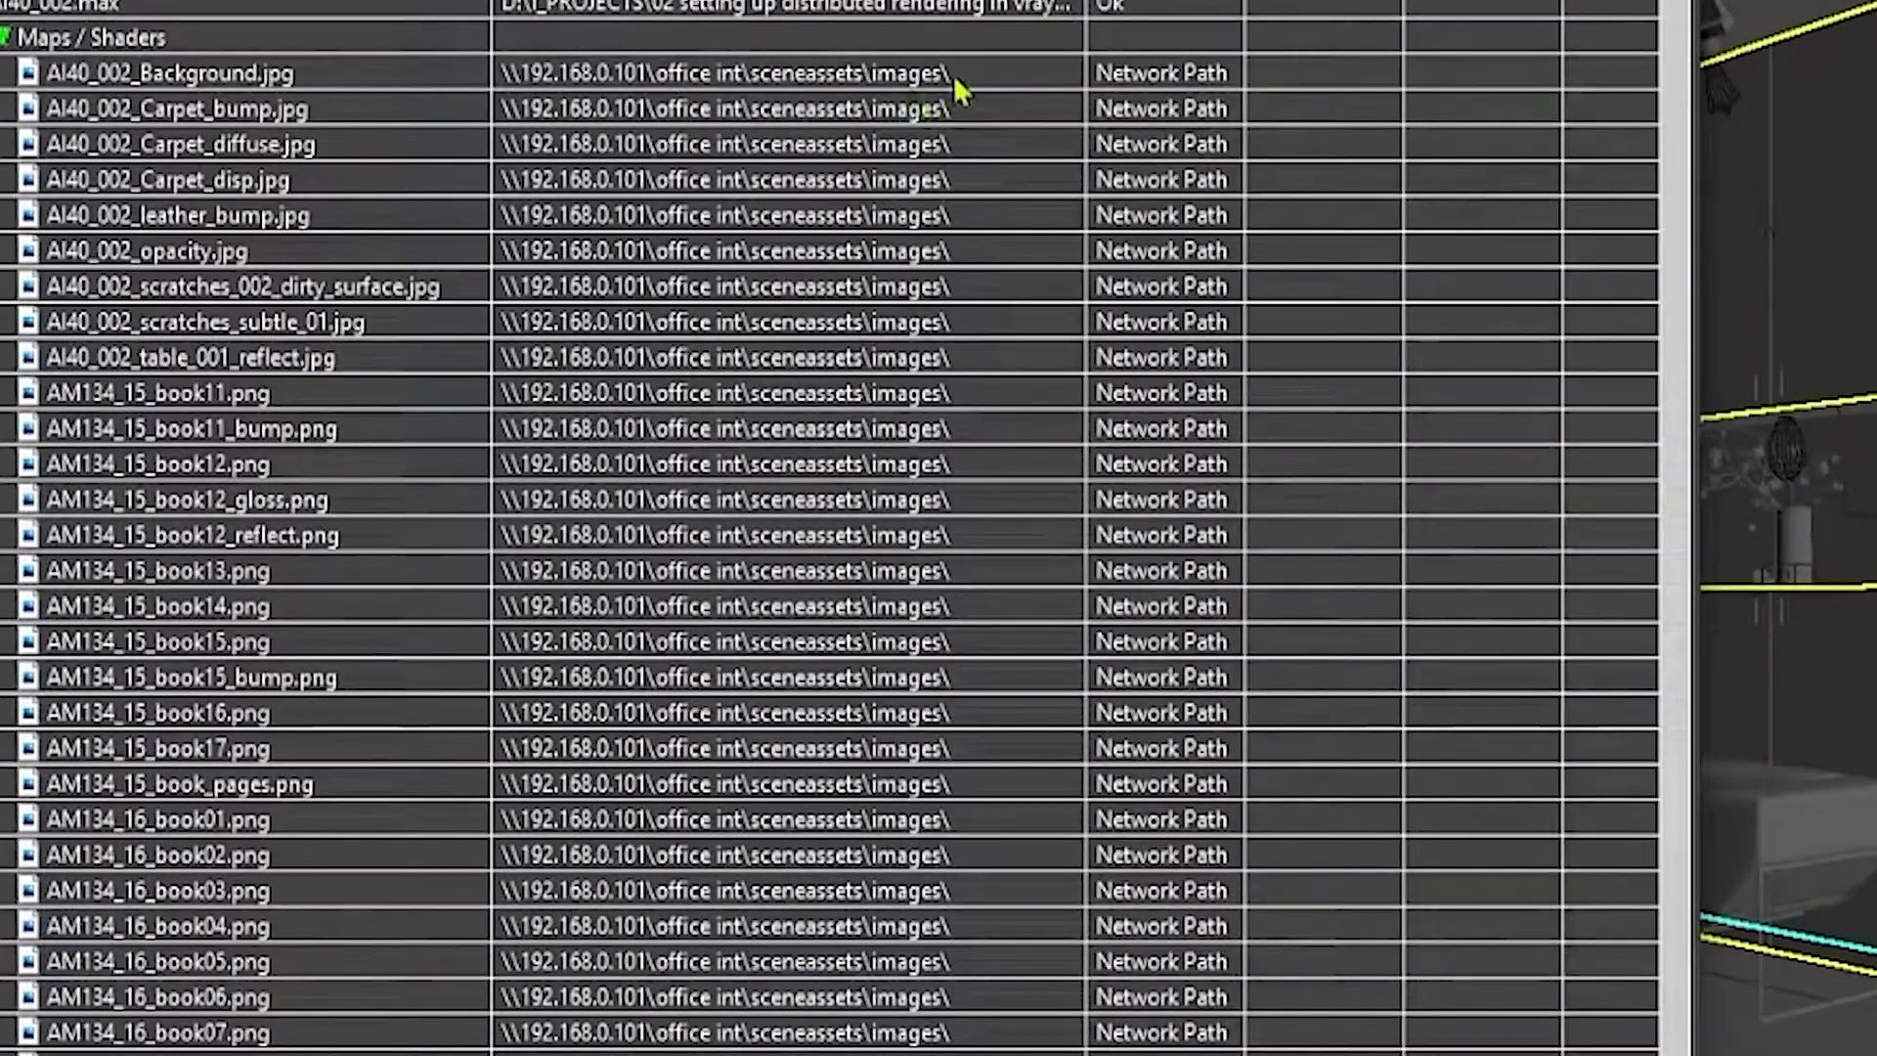
# Move the Ground material nodes higher in the Slate graph and auto-lay out the graph
pyautogui.click(761, 230)
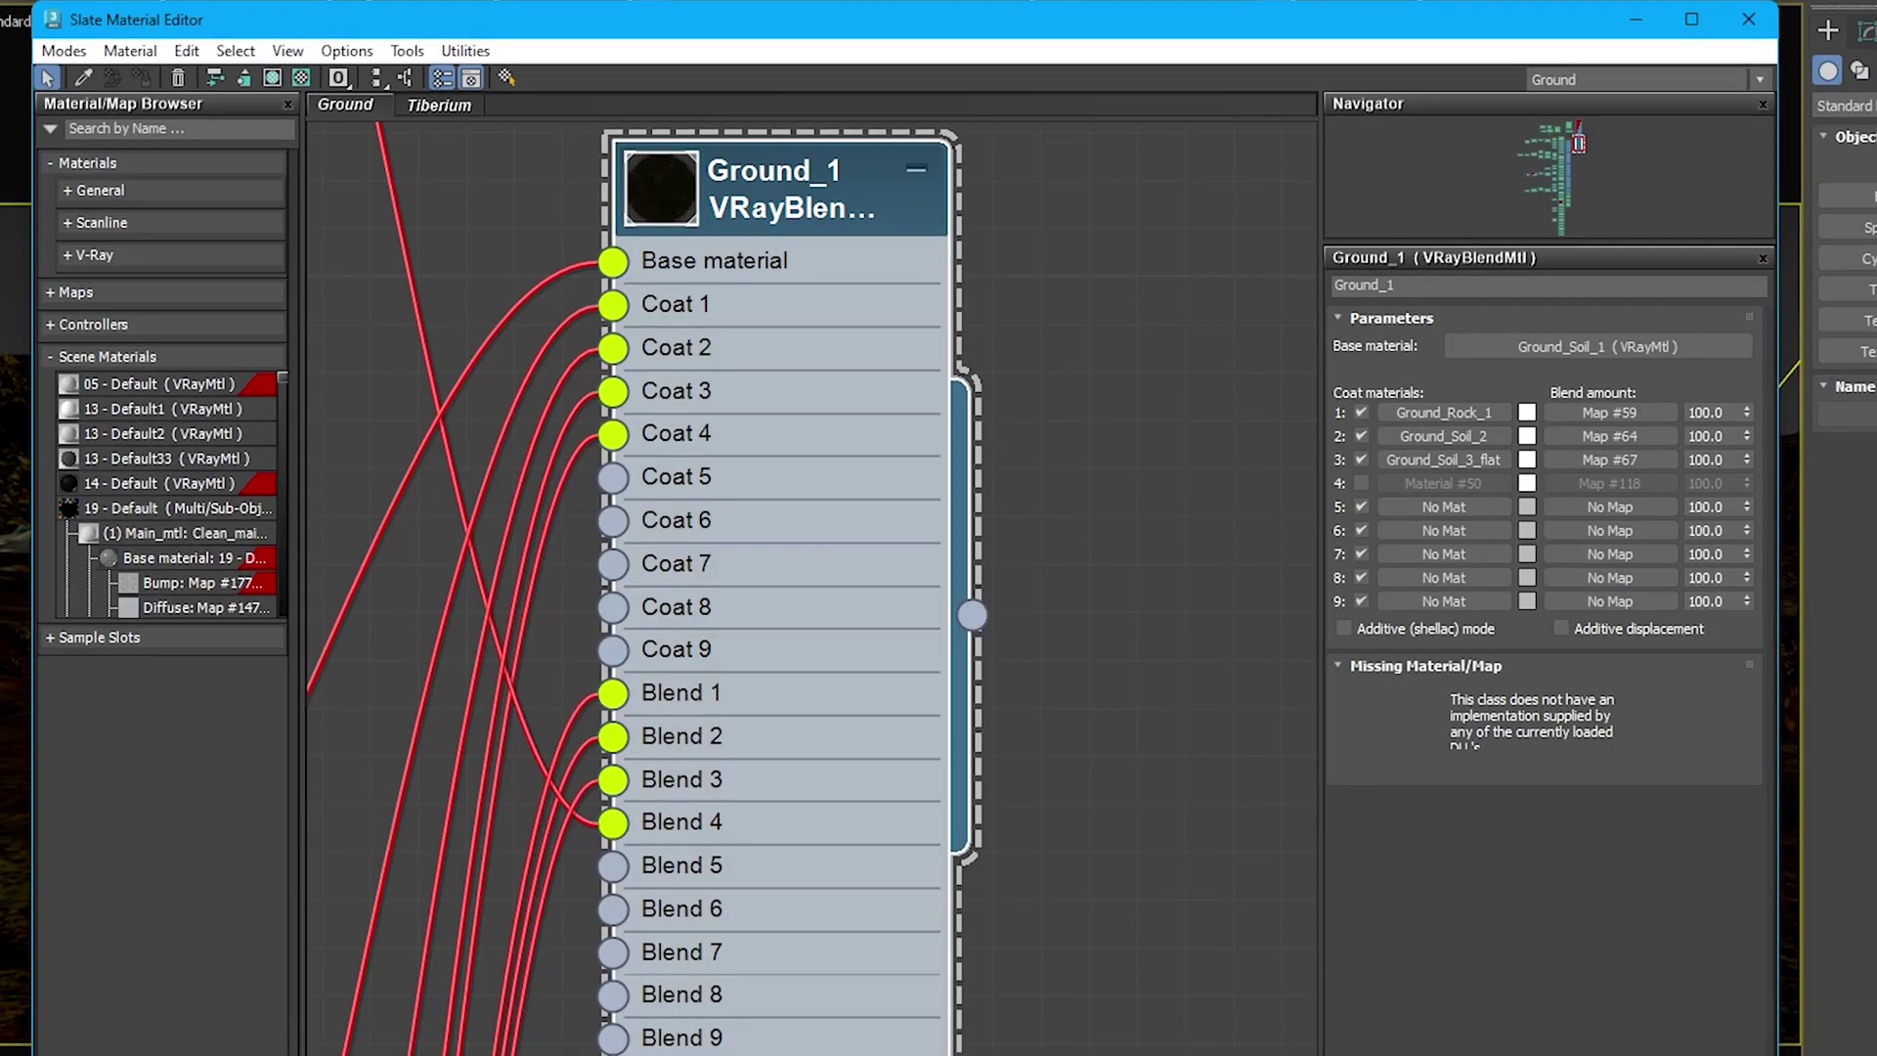
pyautogui.scroll(-10, 788, 679)
pyautogui.scroll(5, 935, 524)
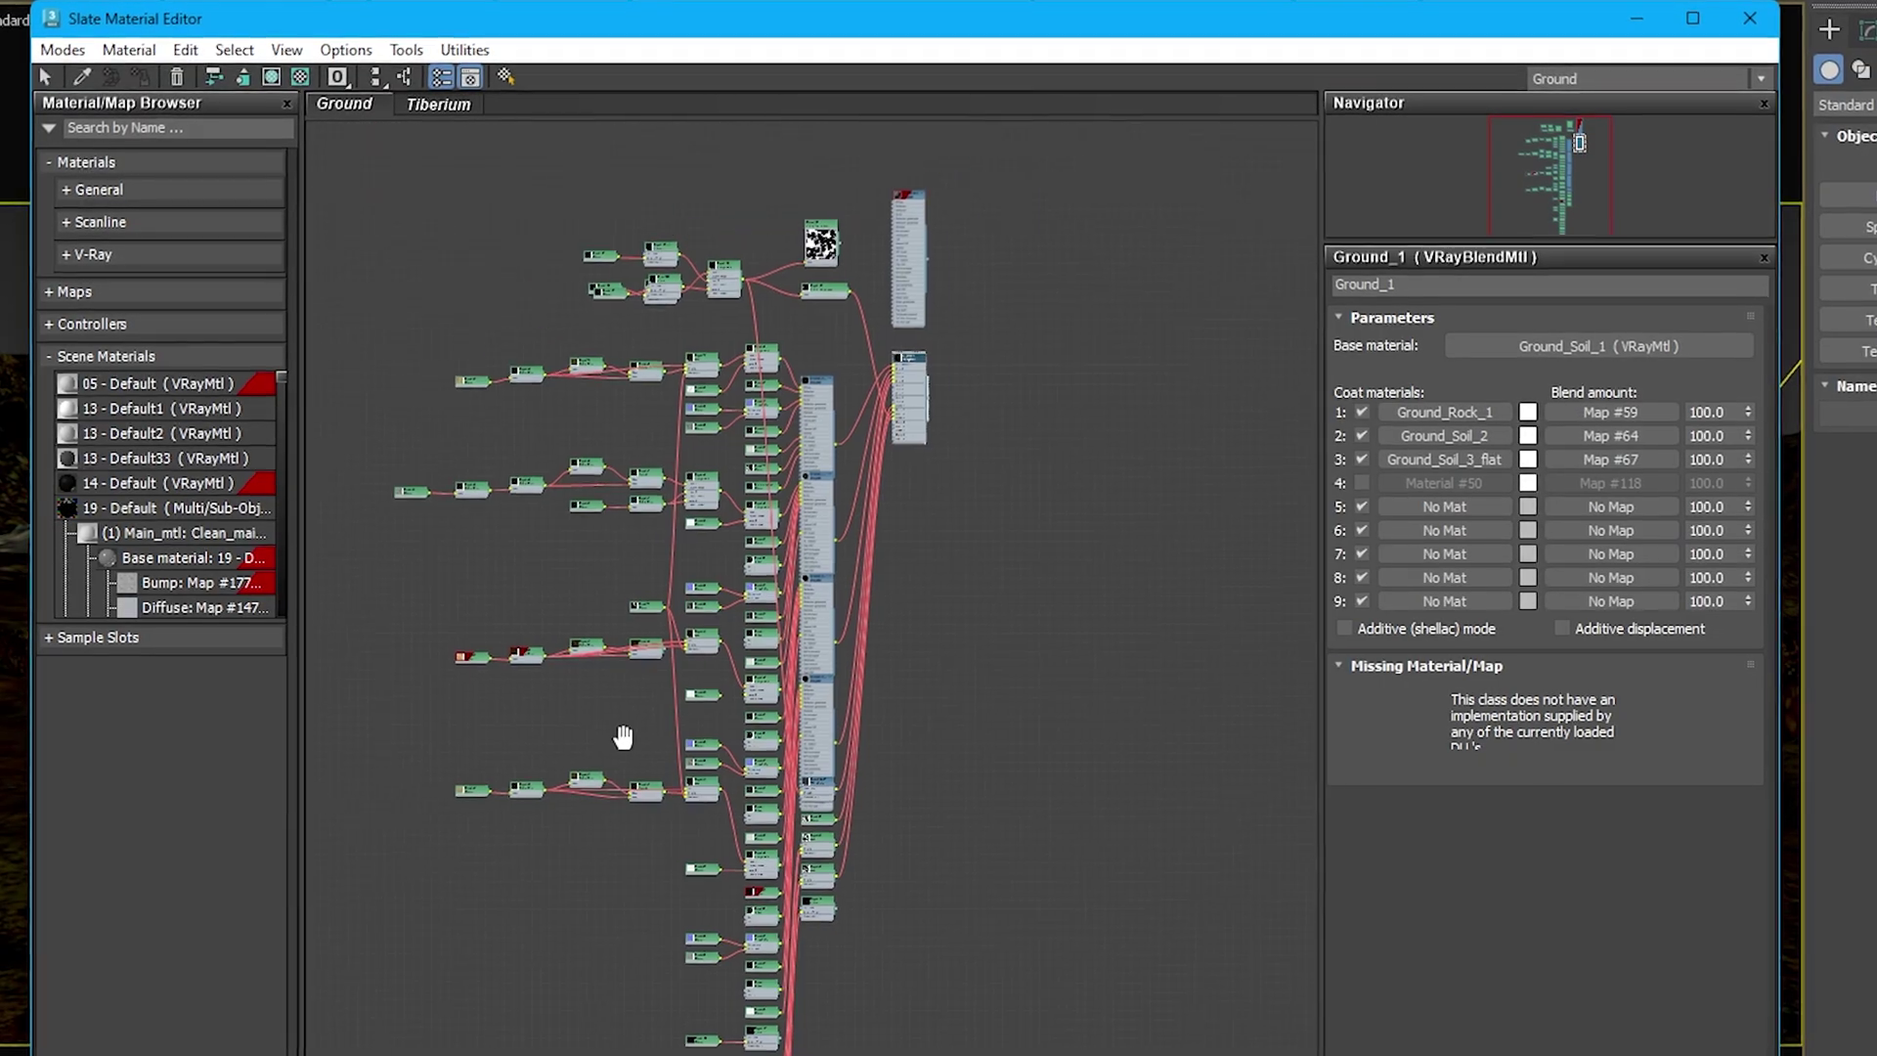
pyautogui.moveTo(935, 524); pyautogui.dragTo(935, 358)
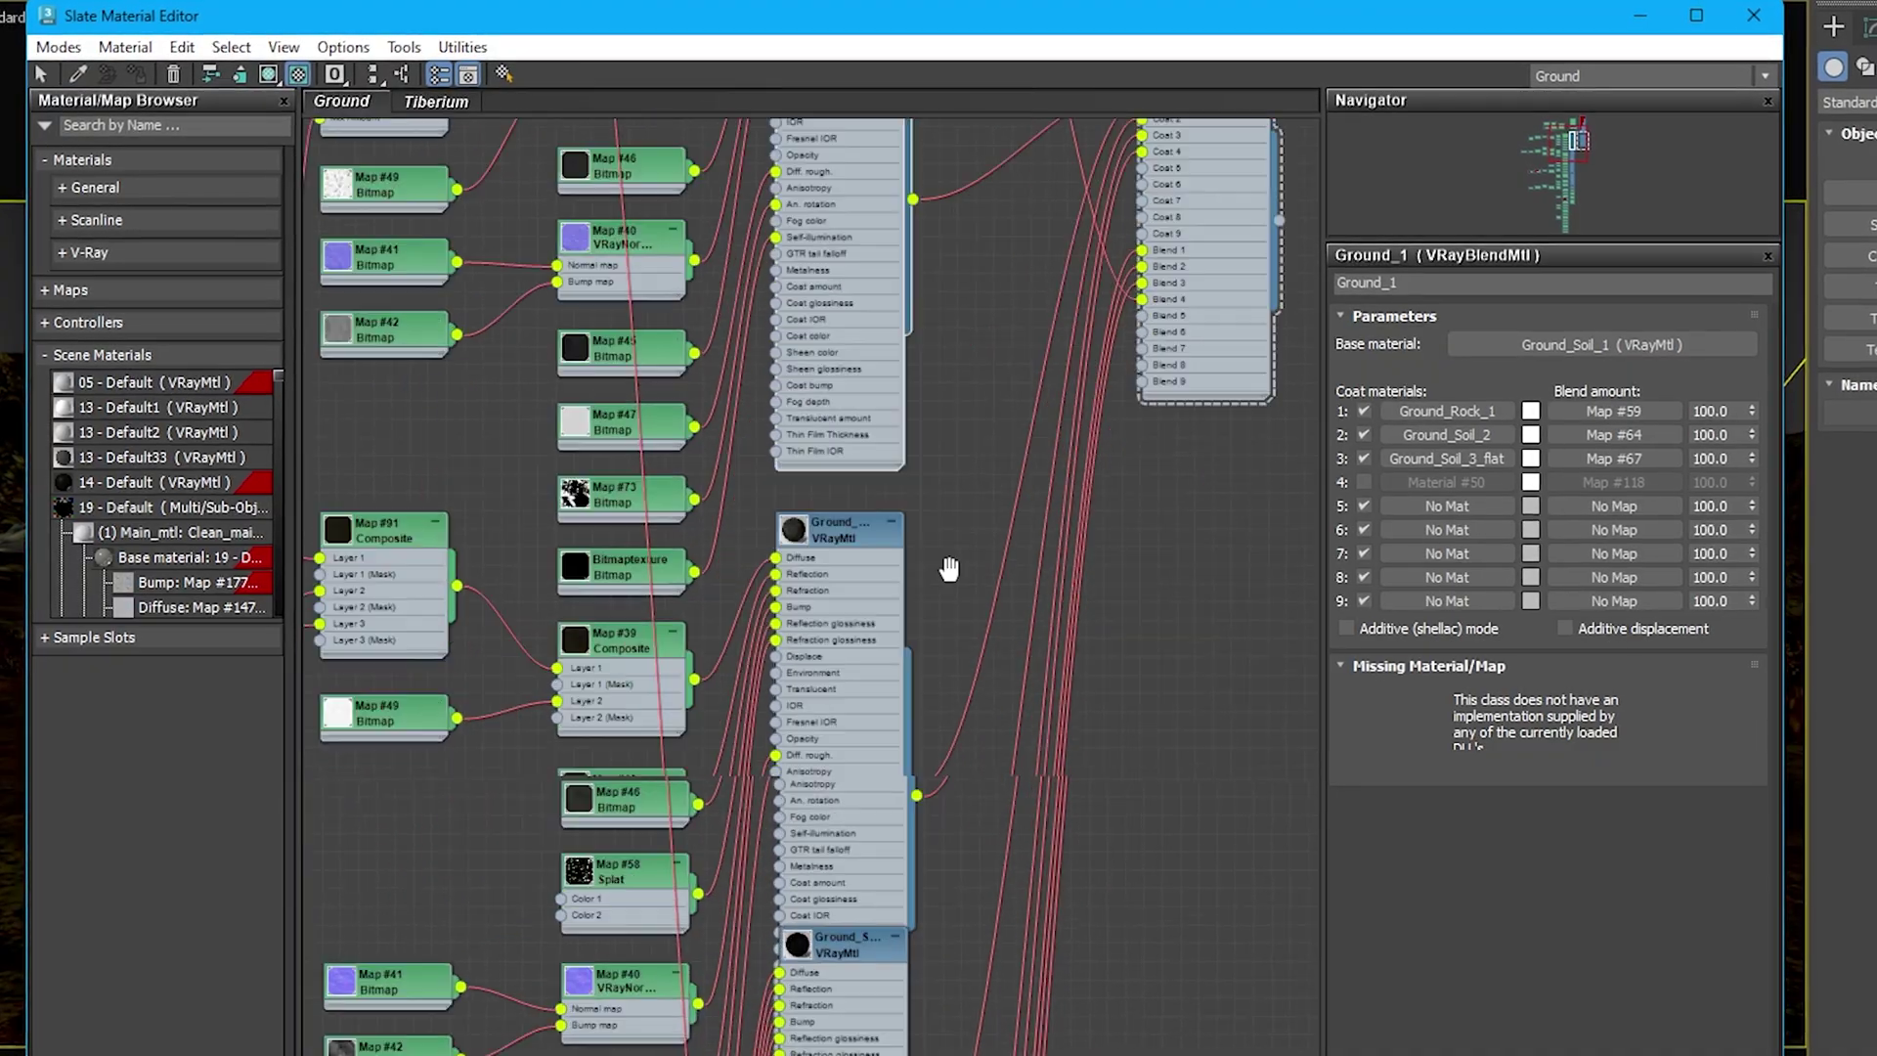
pyautogui.moveTo(948, 570); pyautogui.dragTo(892, 253, button='middle')
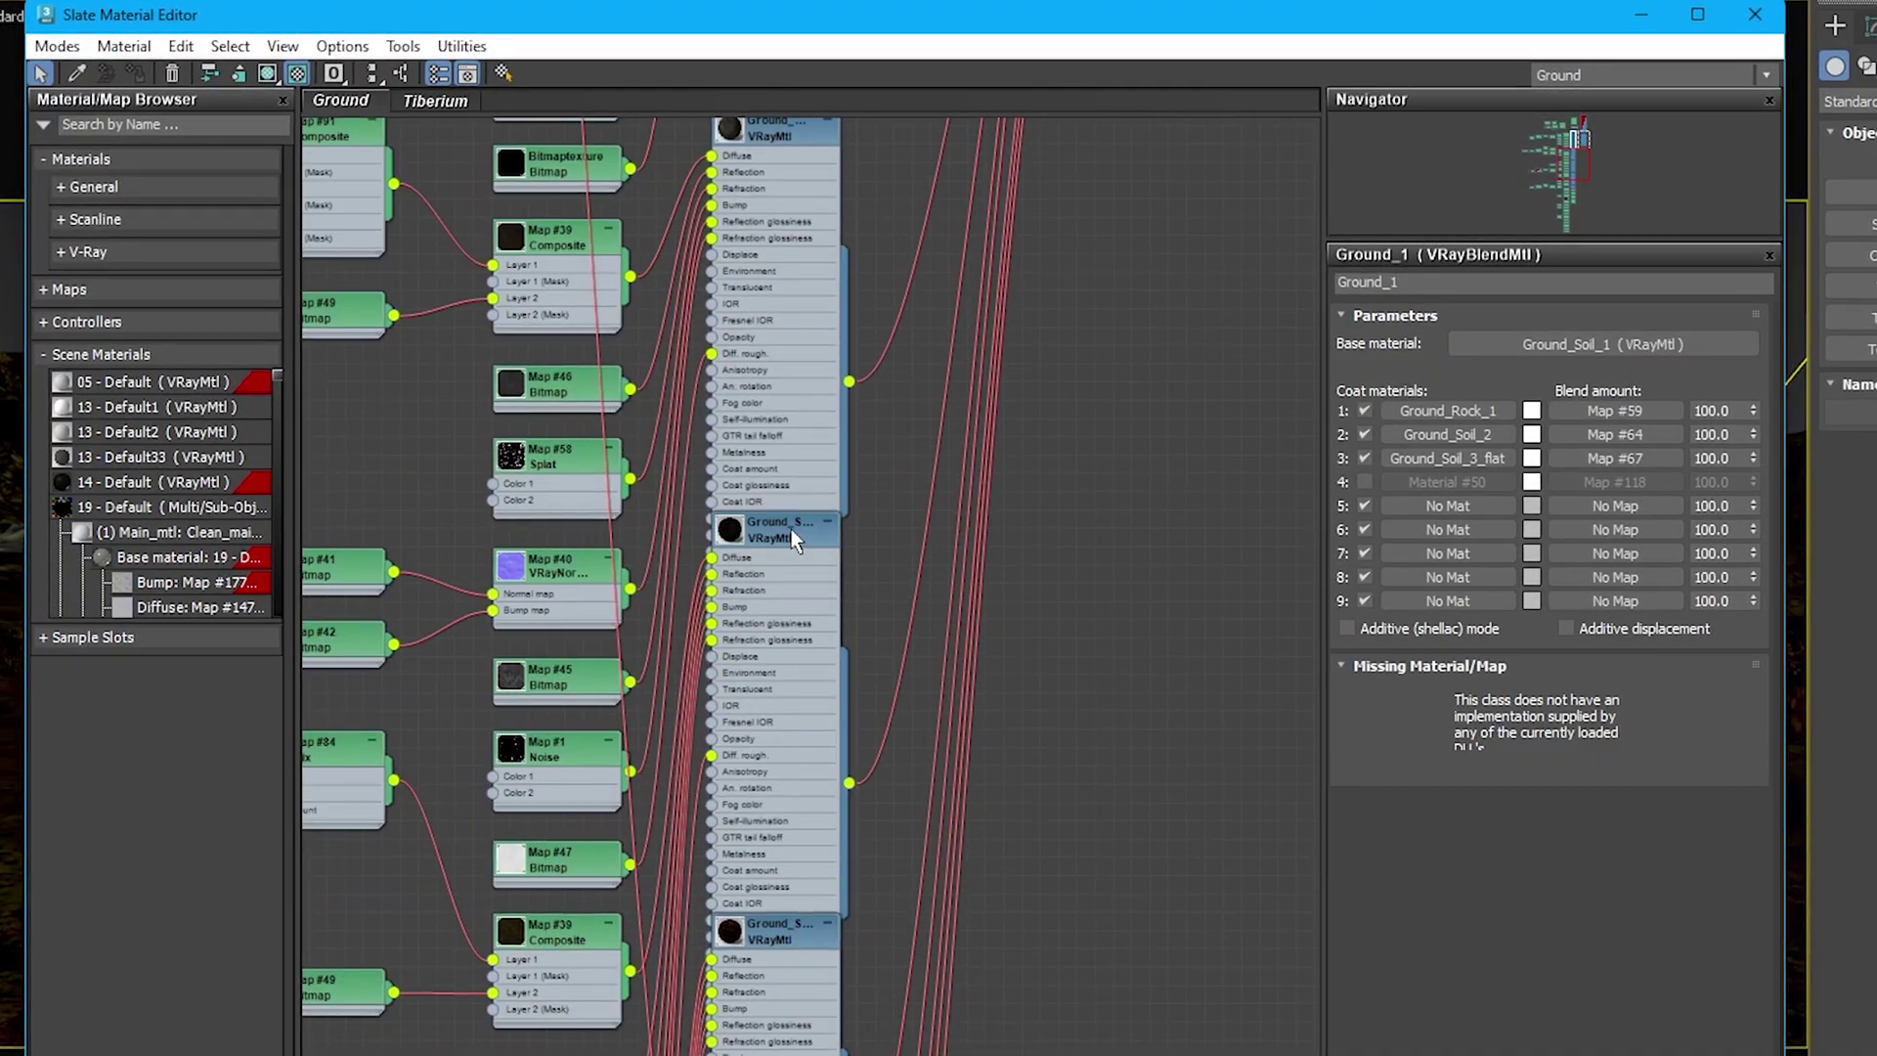
pyautogui.moveTo(790, 530); pyautogui.dragTo(792, 473)
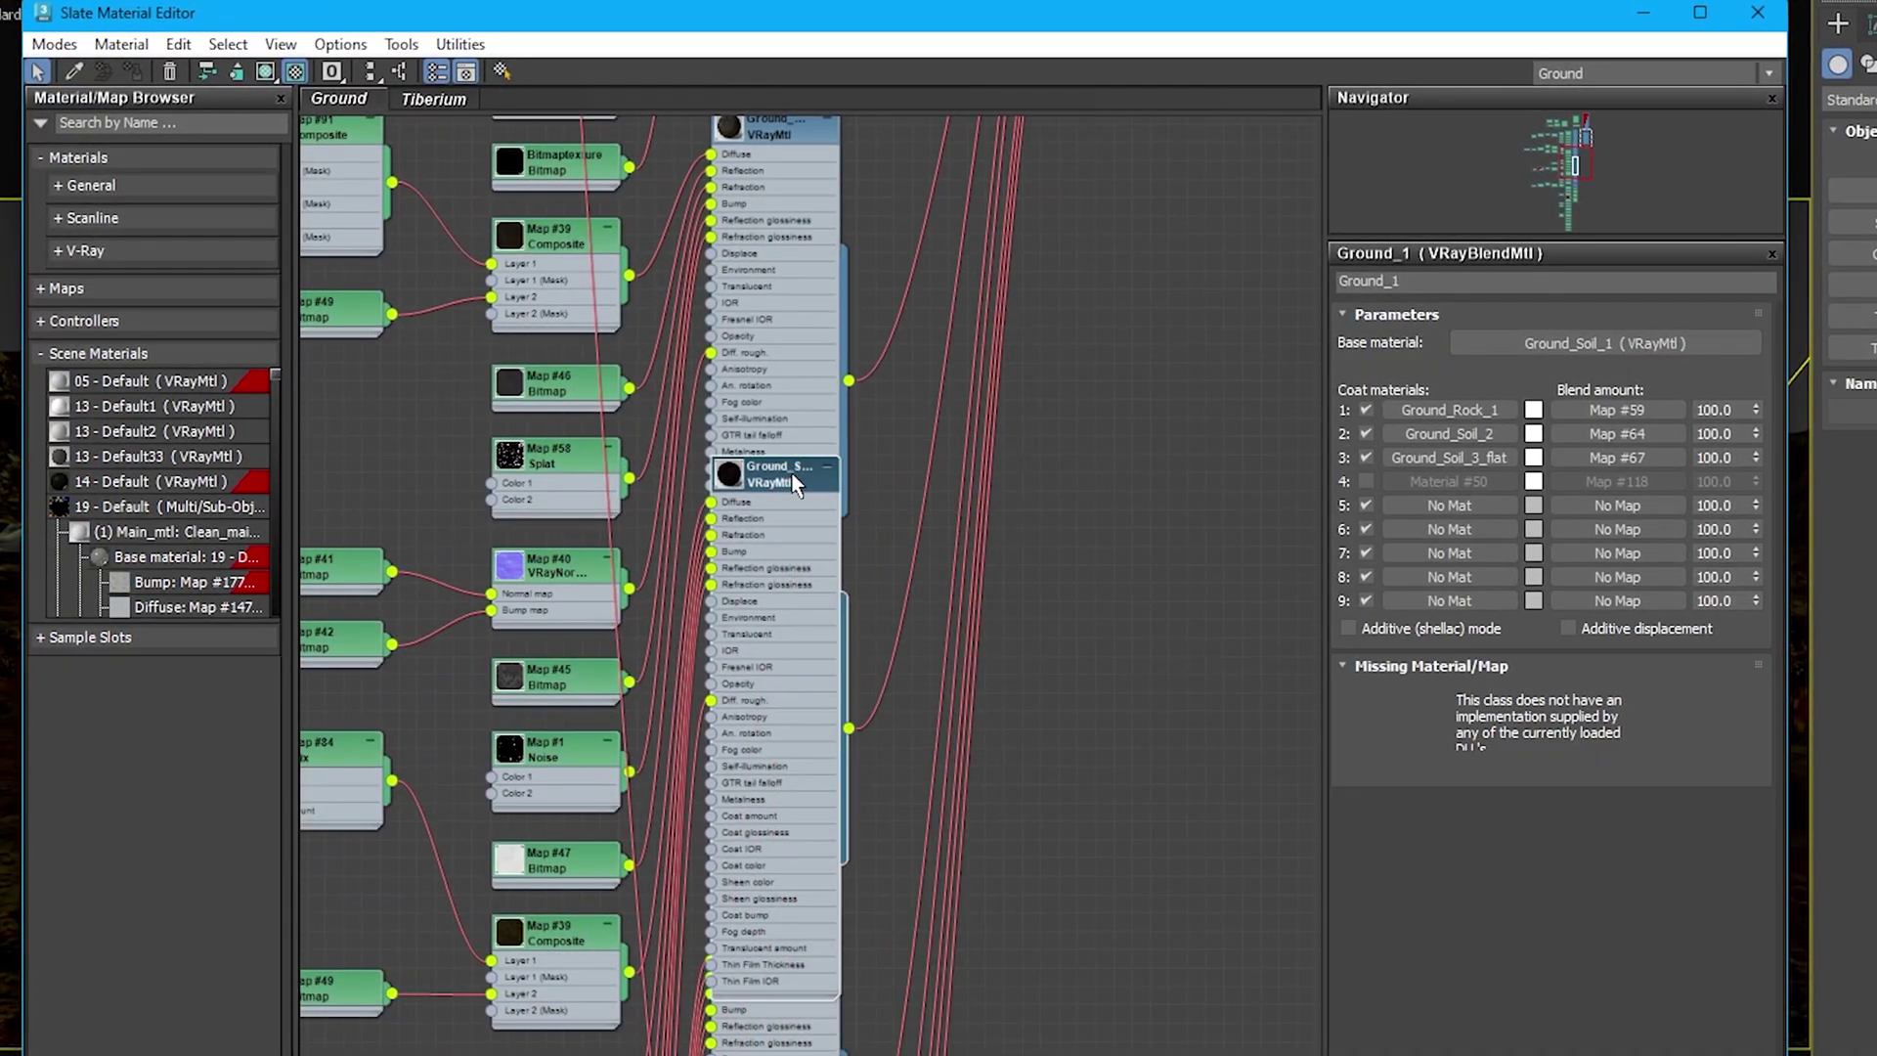
pyautogui.press('l')
# Switch to the Compact Material Editor and step up twice to the parent rock material
pyautogui.click(63, 46)
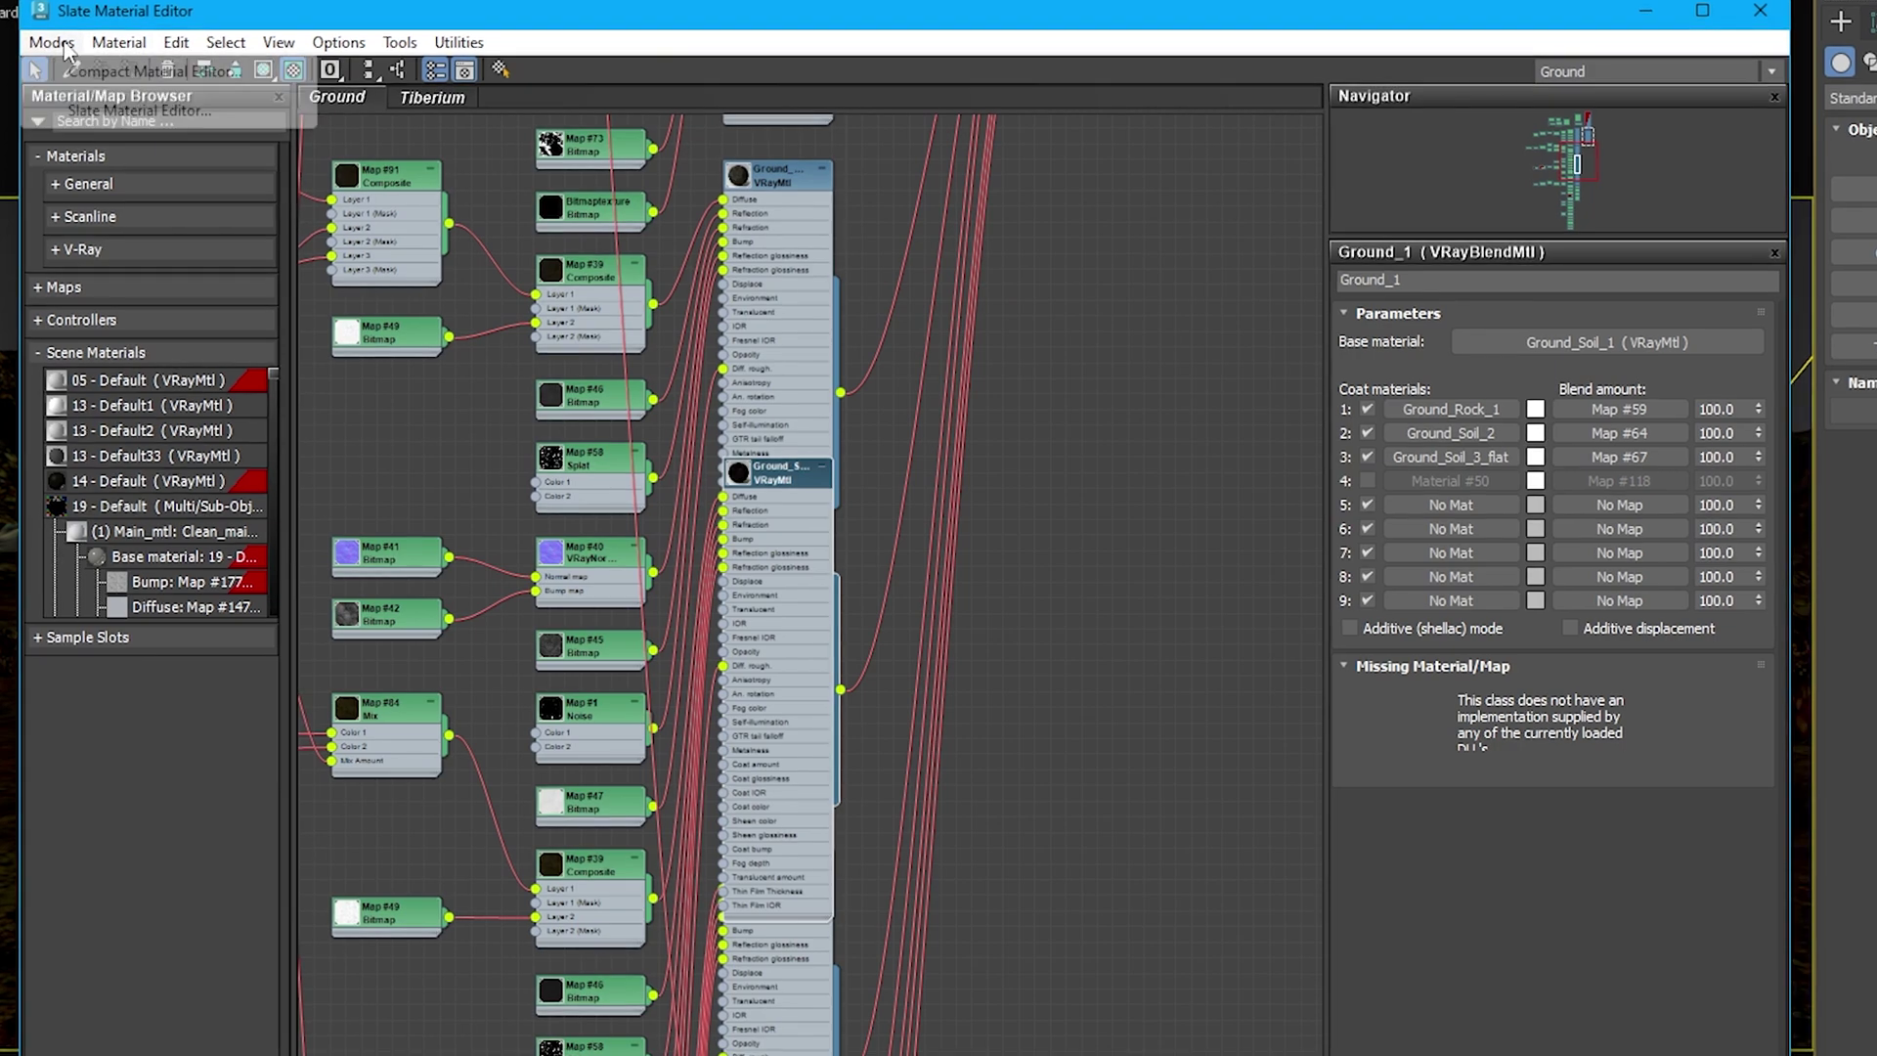
pyautogui.click(91, 69)
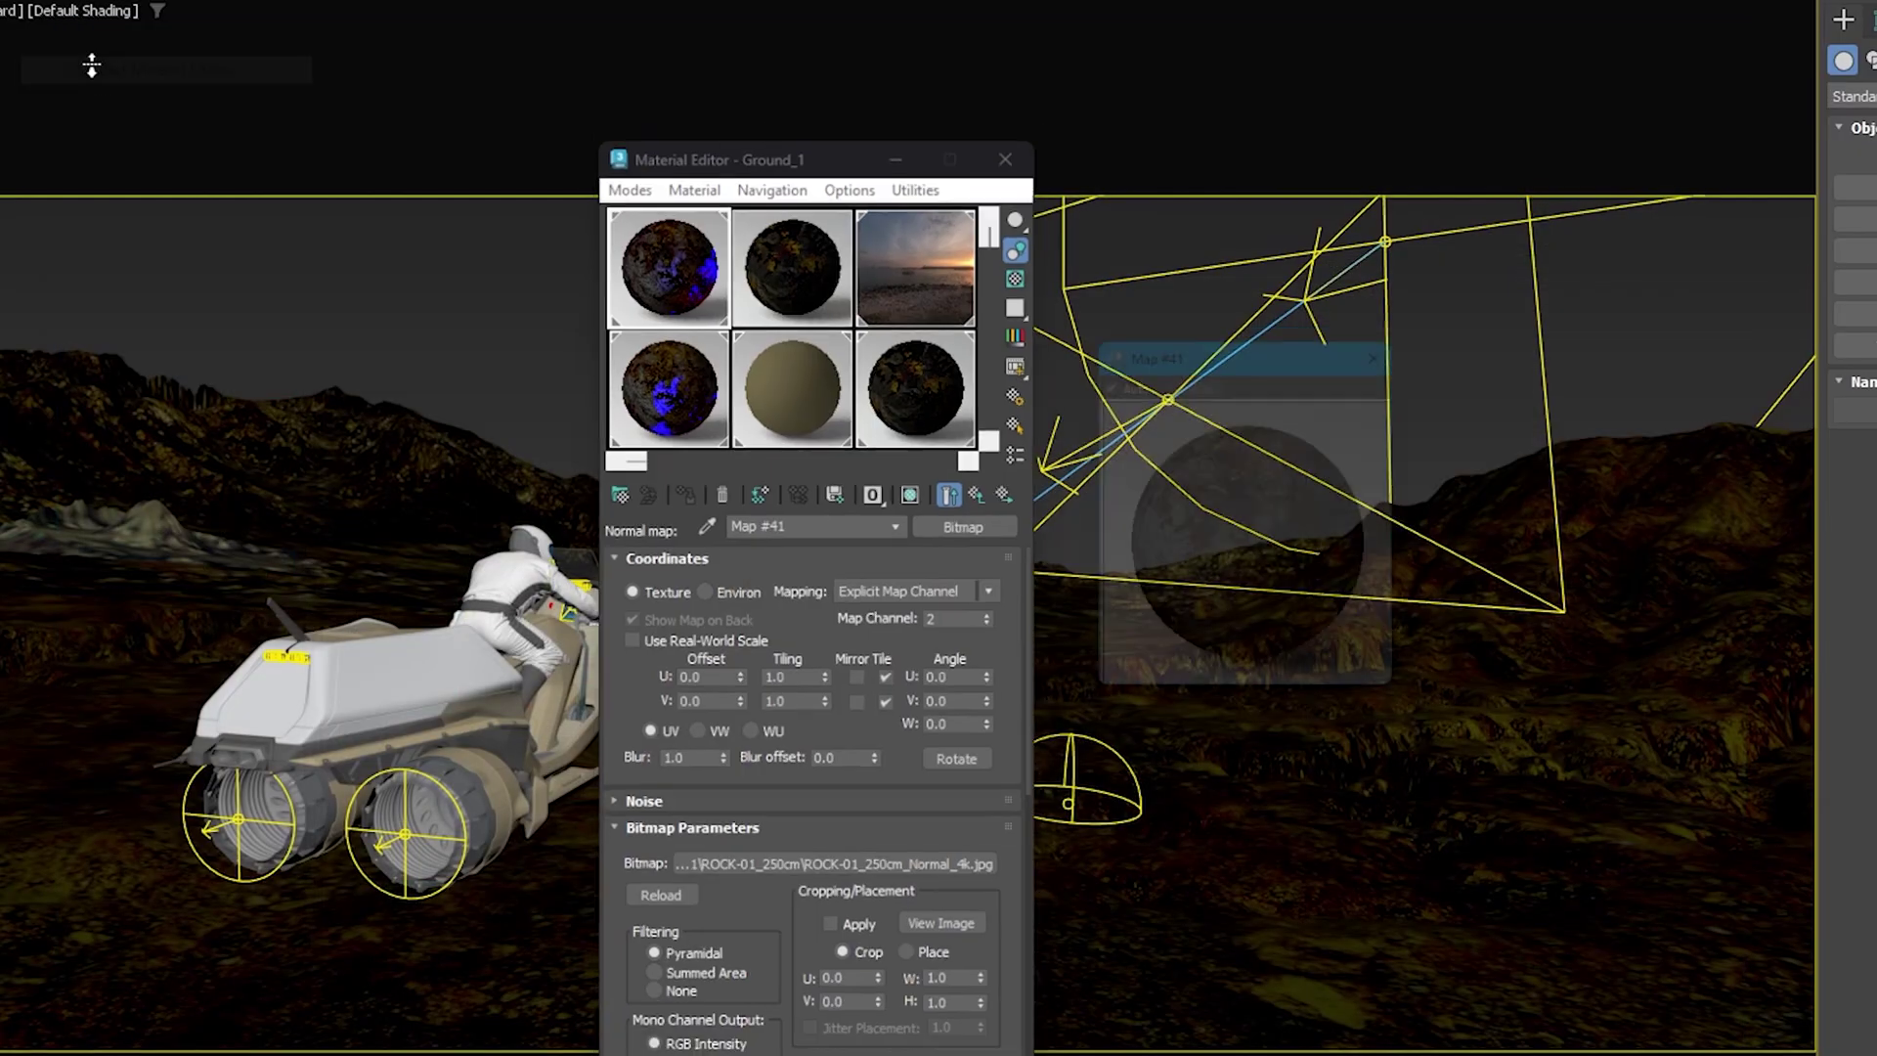
pyautogui.moveTo(813, 155); pyautogui.dragTo(794, 145)
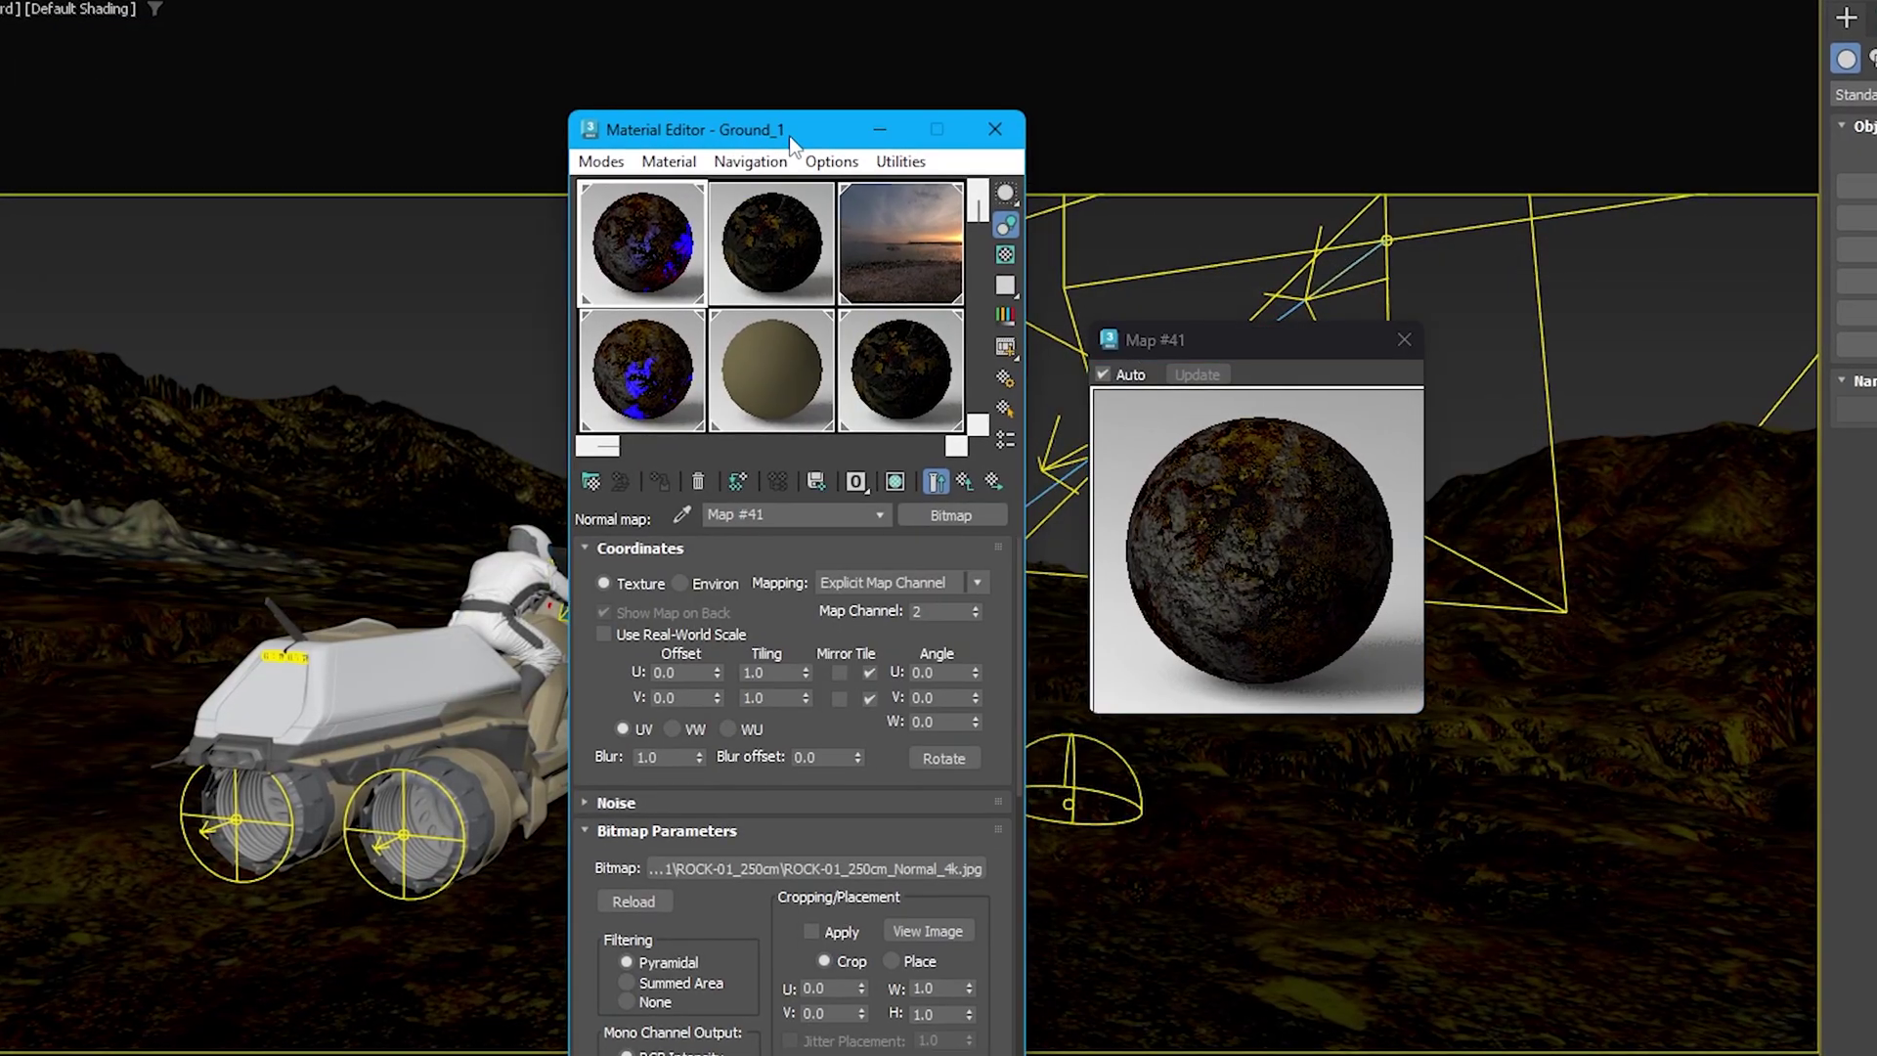
pyautogui.click(937, 481)
pyautogui.click(936, 481)
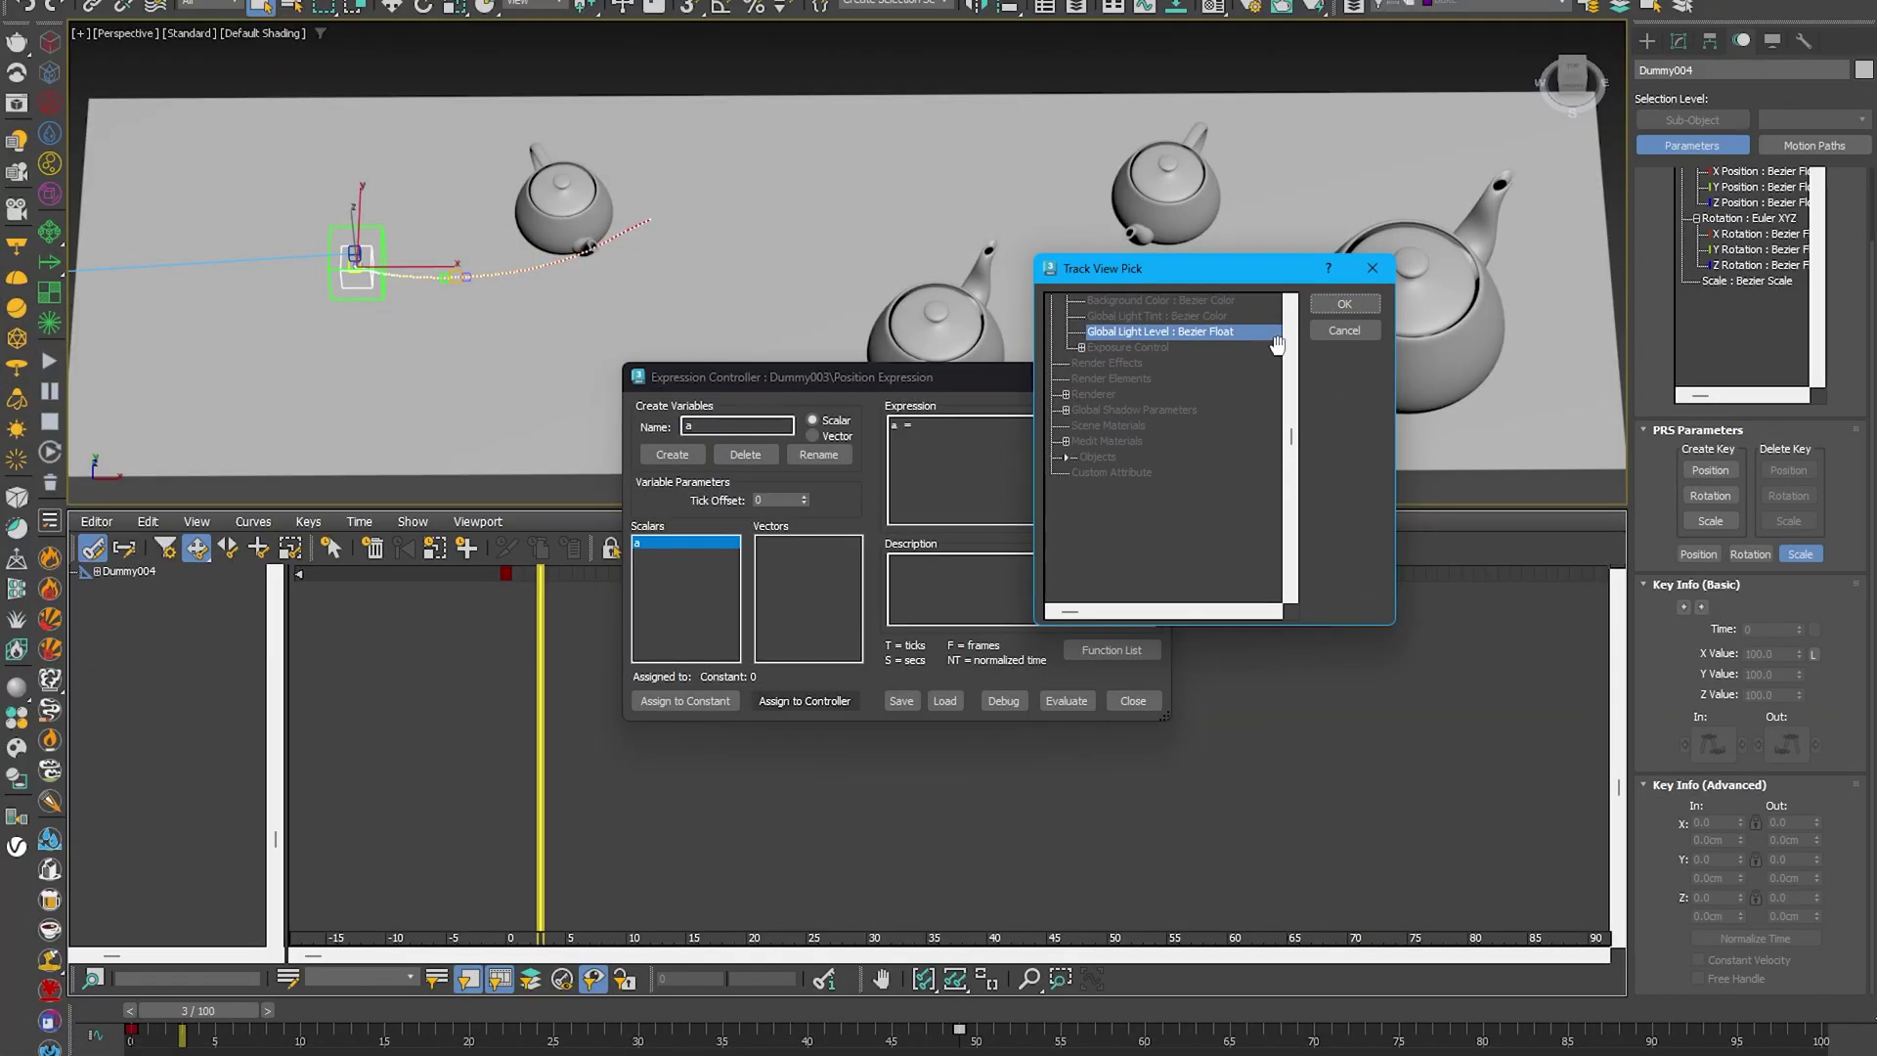
# Cancel the track pick, set linePath1's path weight to 100, and expand the Position List tracks
pyautogui.click(1346, 331)
pyautogui.scroll(2, 1681, 492)
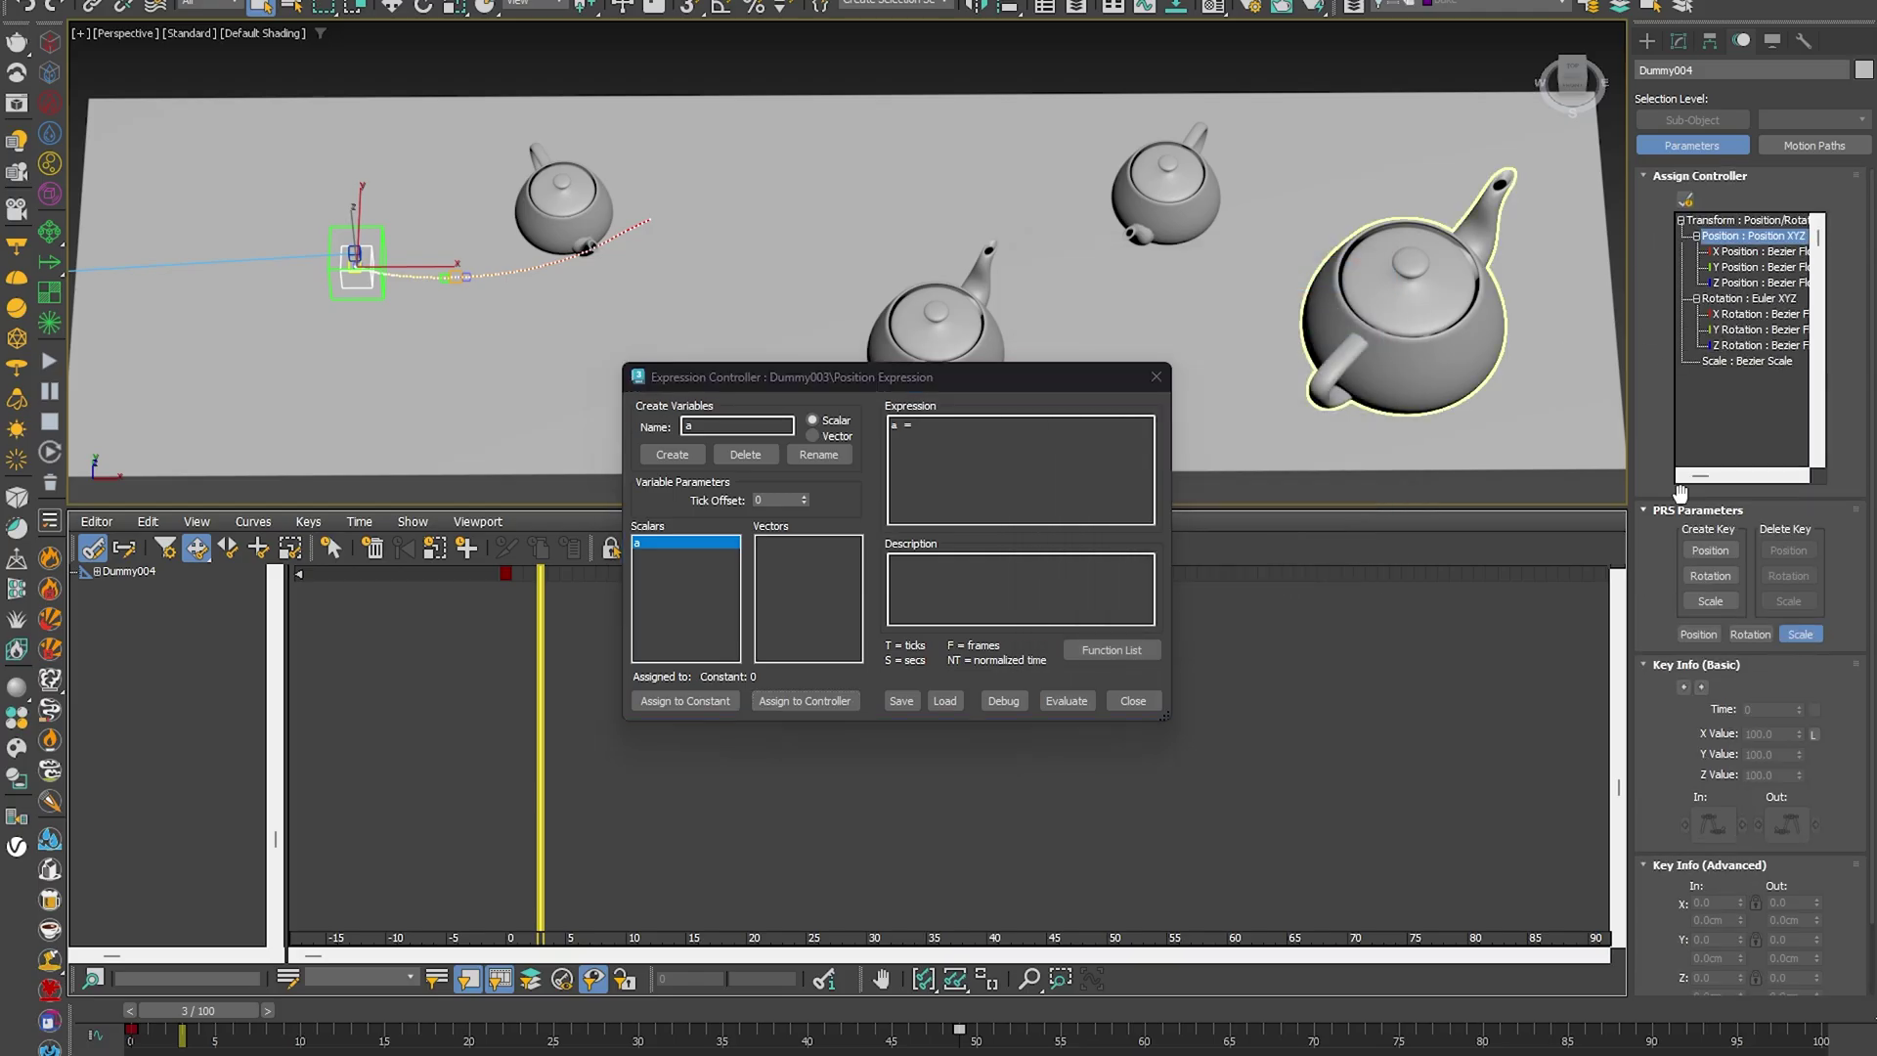
pyautogui.click(1686, 202)
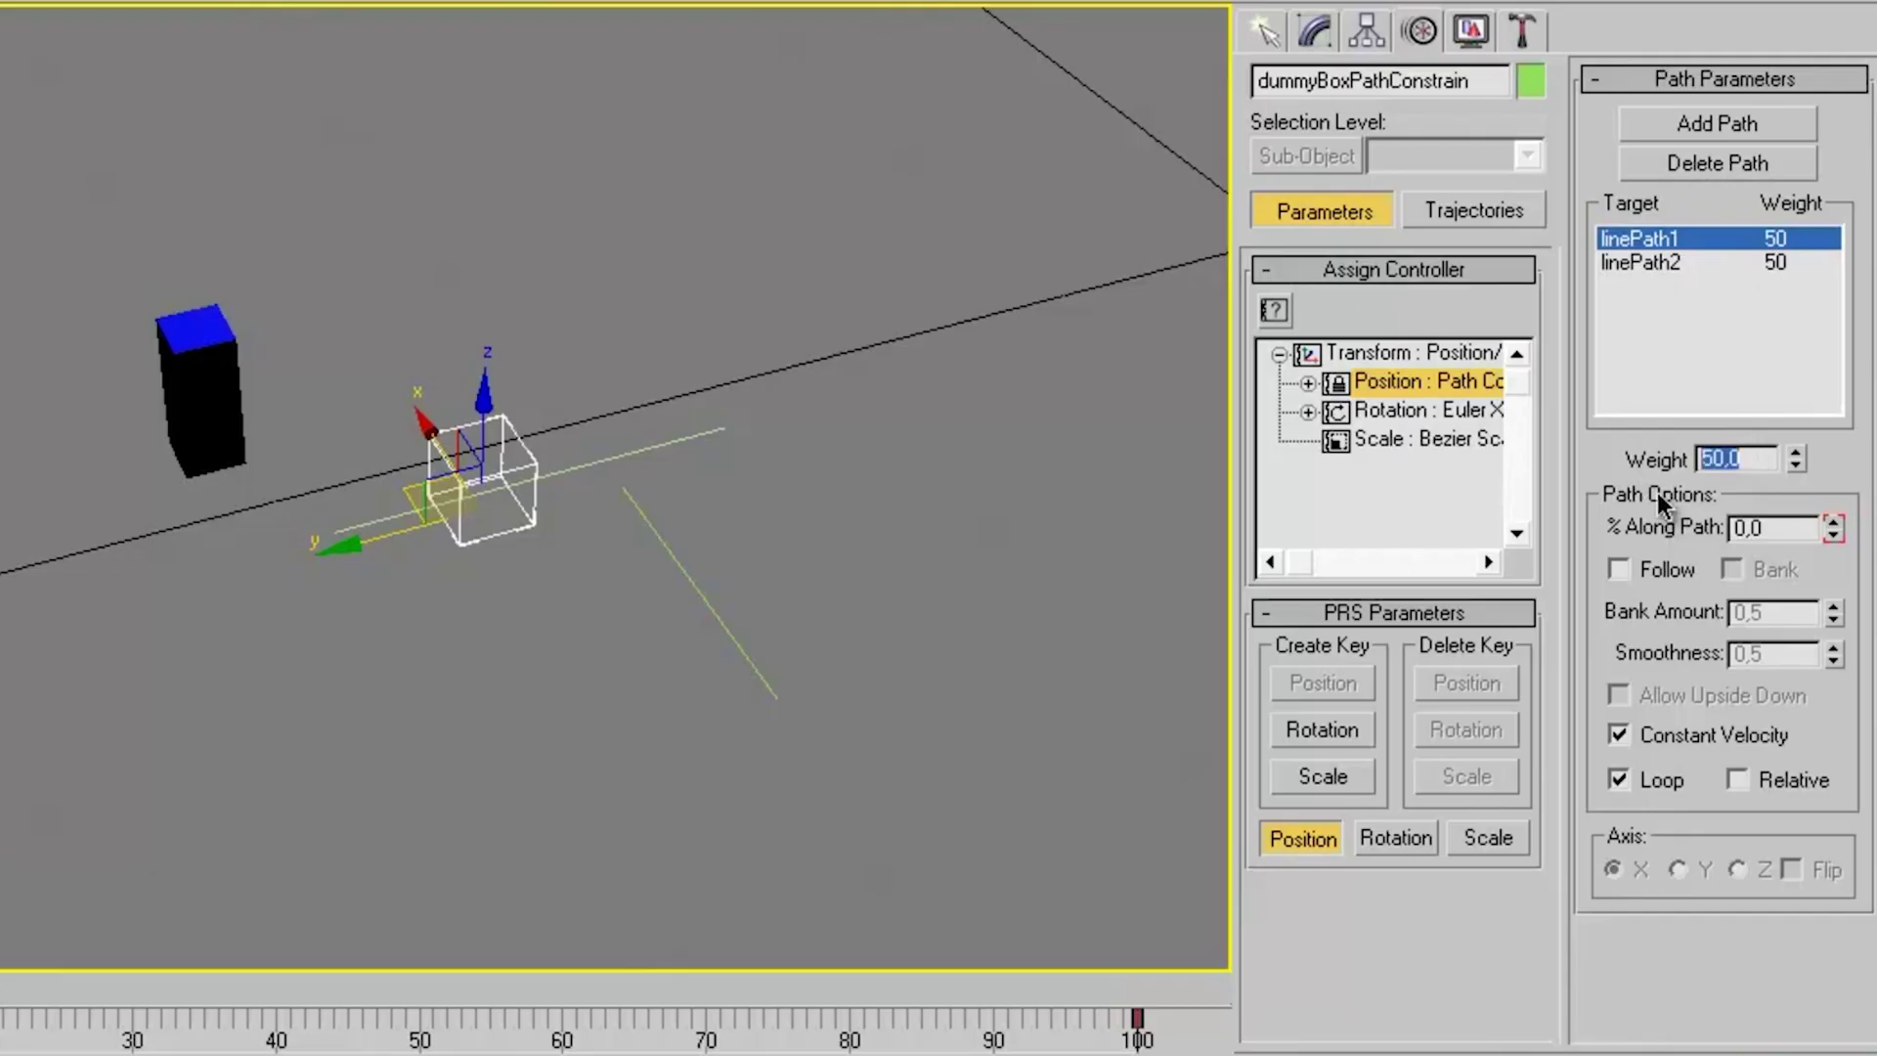
pyautogui.write('100')
pyautogui.press('Return')
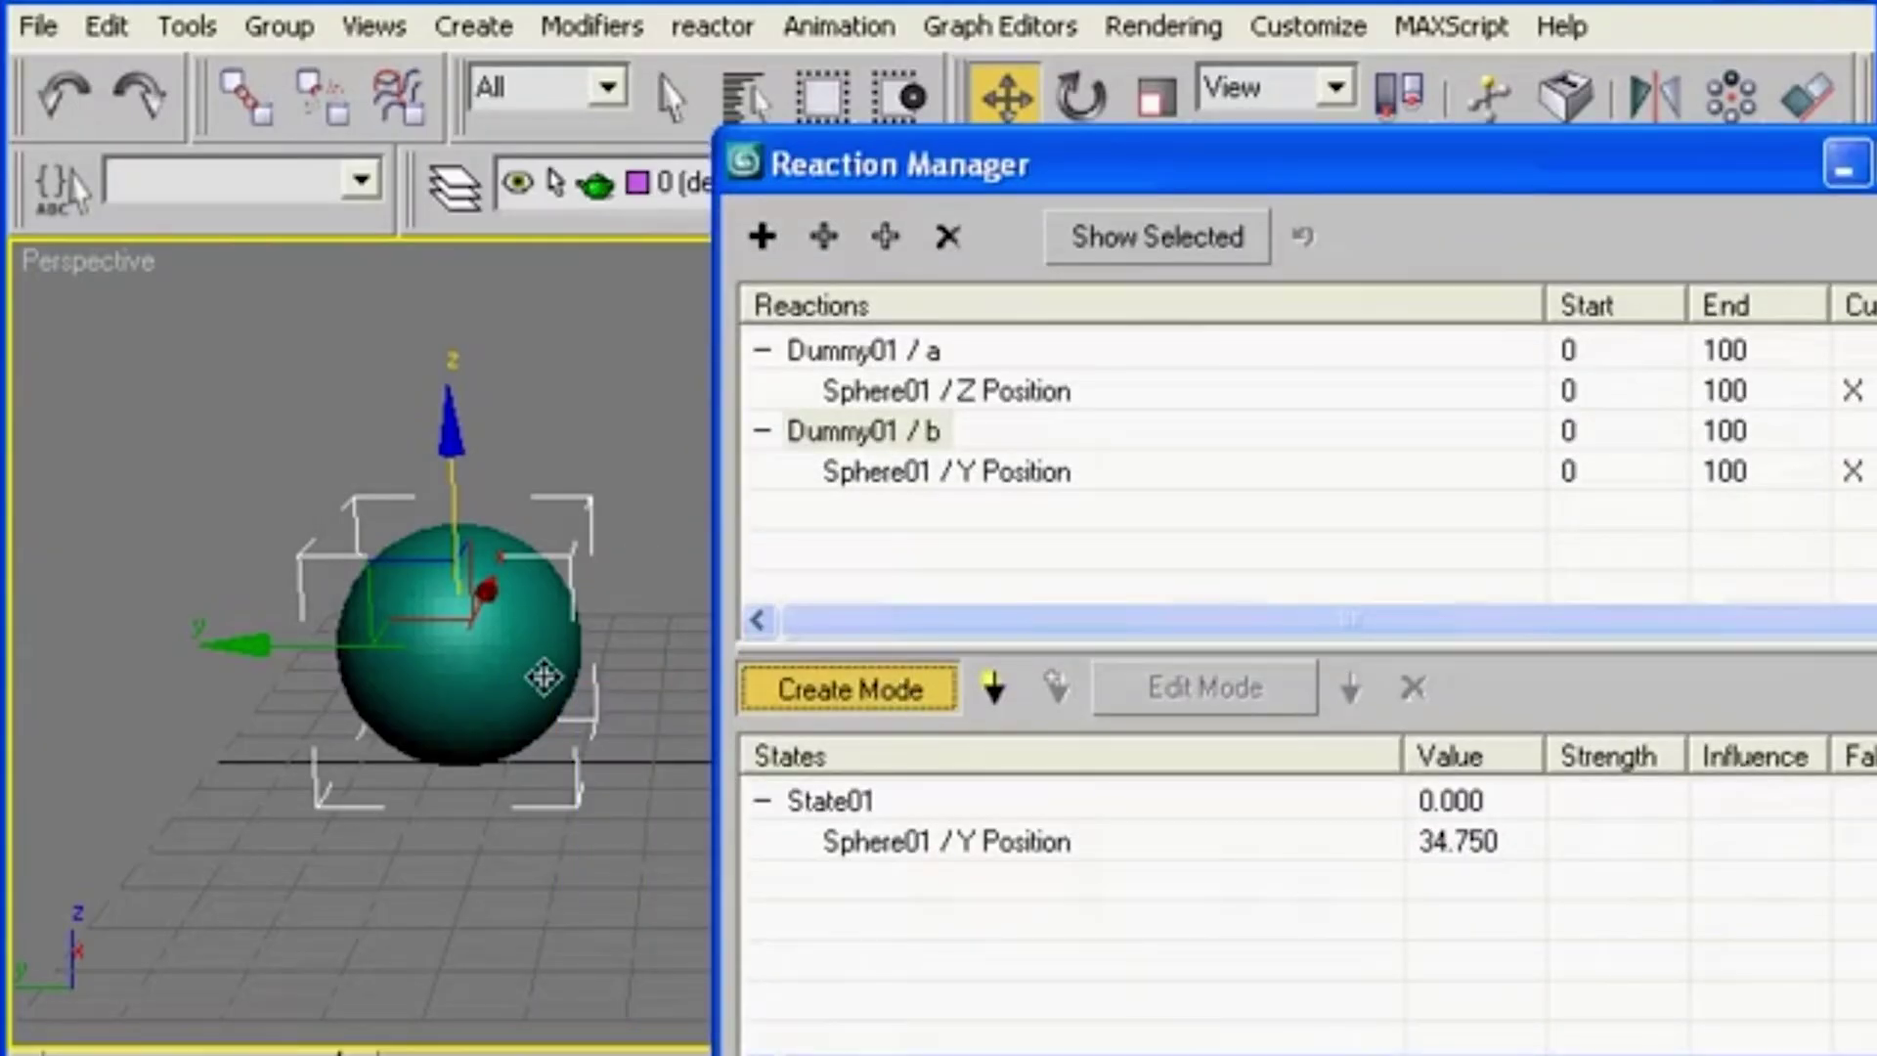
pyautogui.moveTo(543, 677); pyautogui.dragTo(545, 813, button='middle')
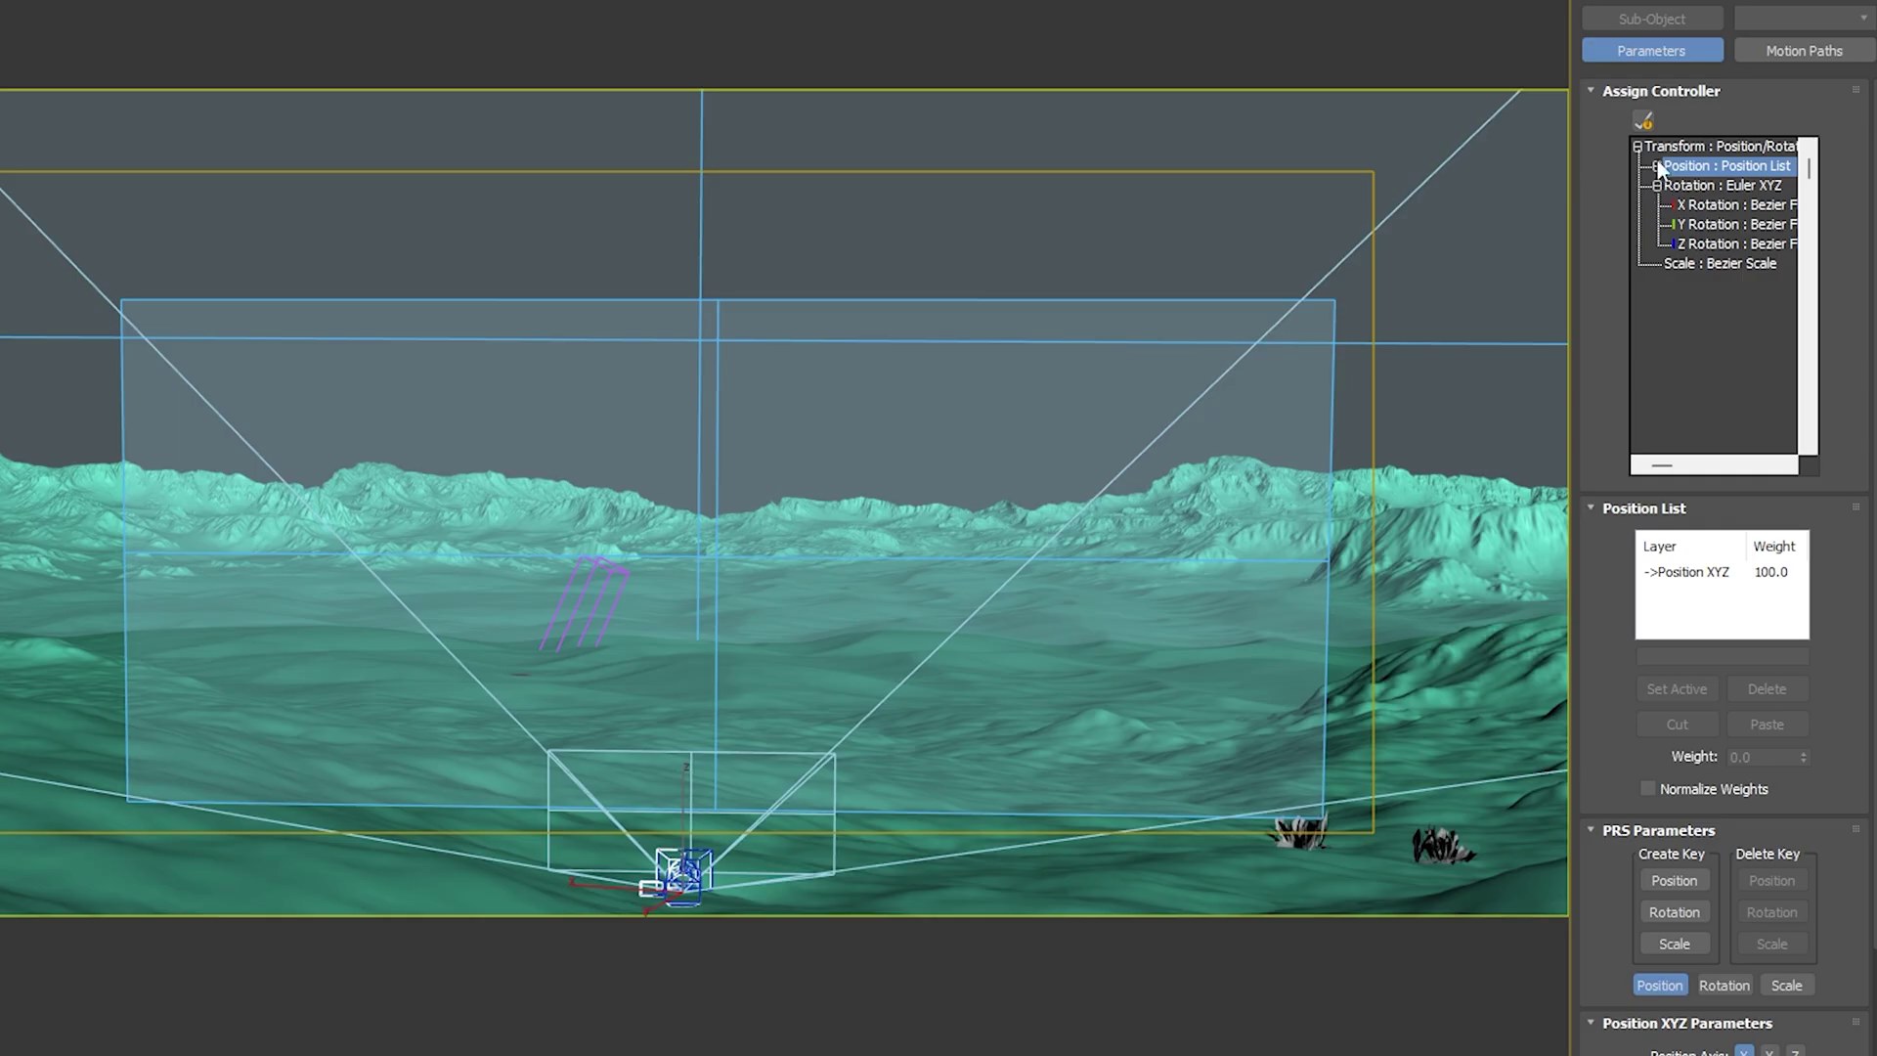
pyautogui.click(1656, 166)
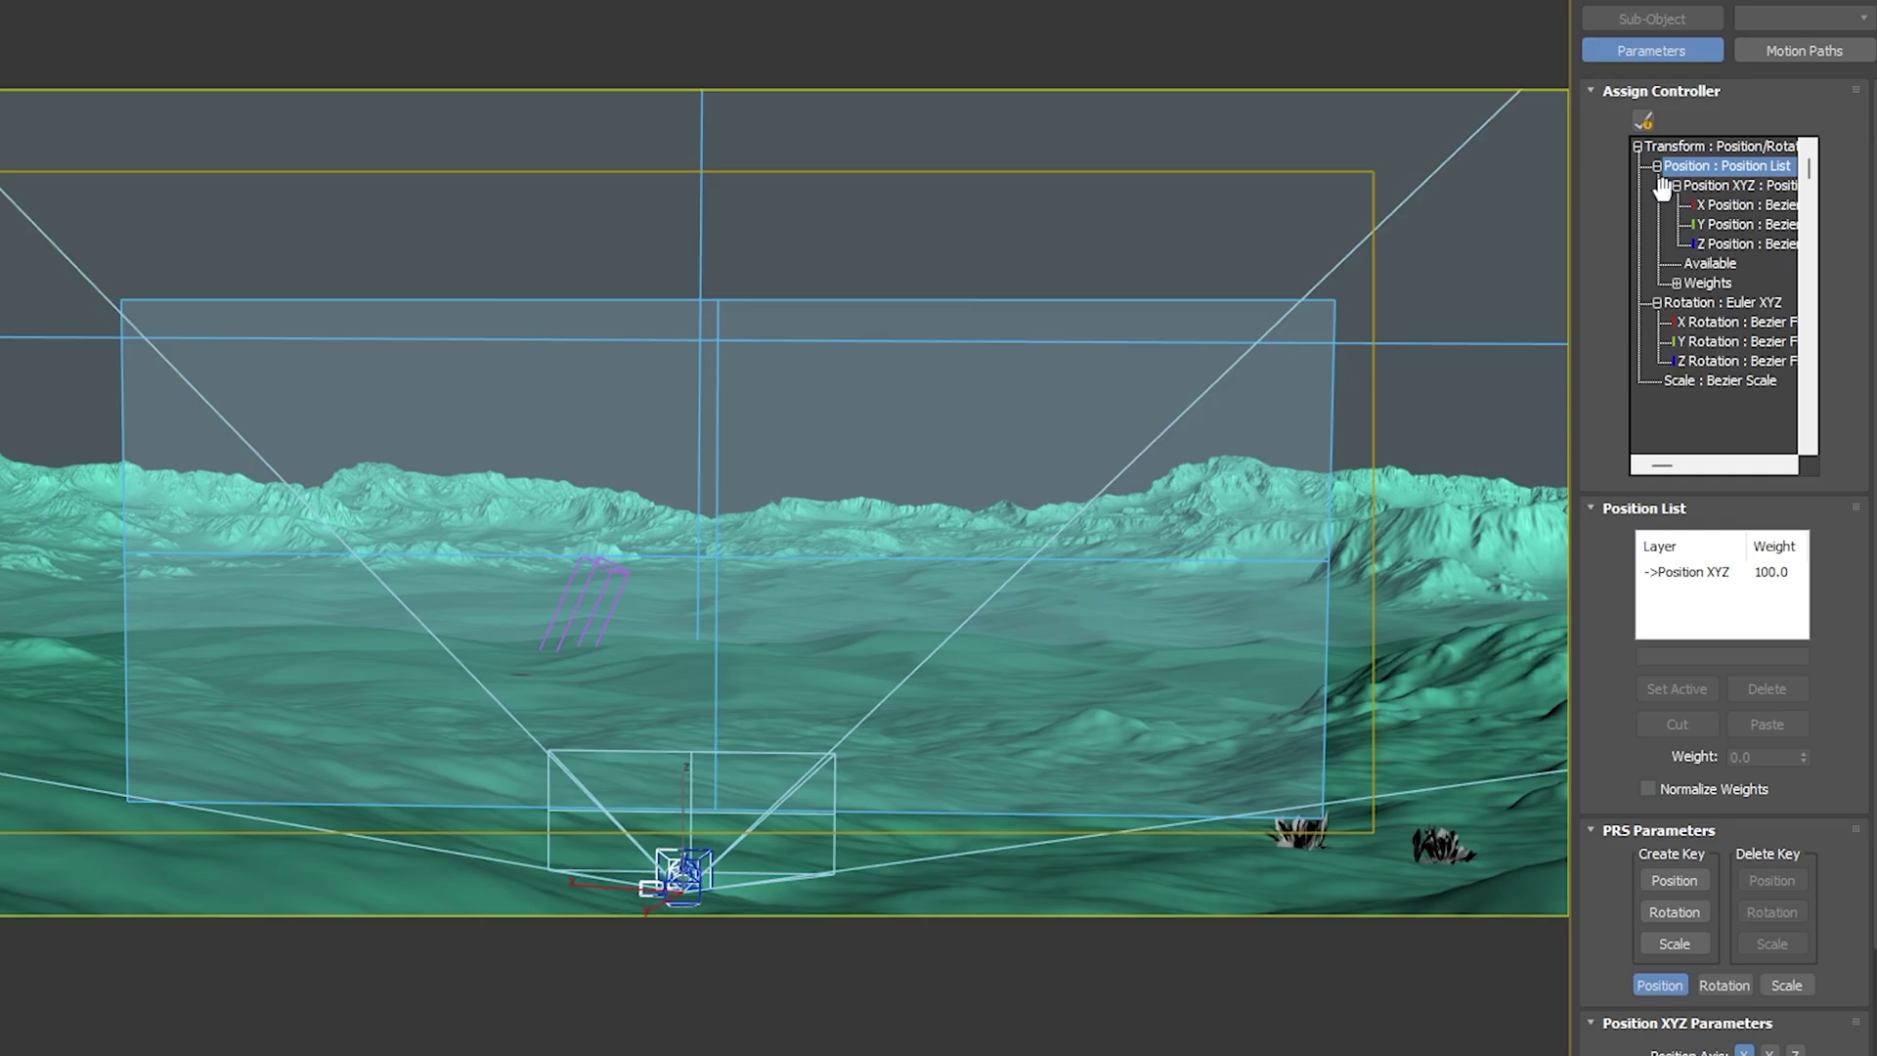
# Assign Noise Position to the Position List's Available slot, then select Dummy004
pyautogui.click(1644, 121)
pyautogui.moveTo(713, 296); pyautogui.dragTo(918, 268)
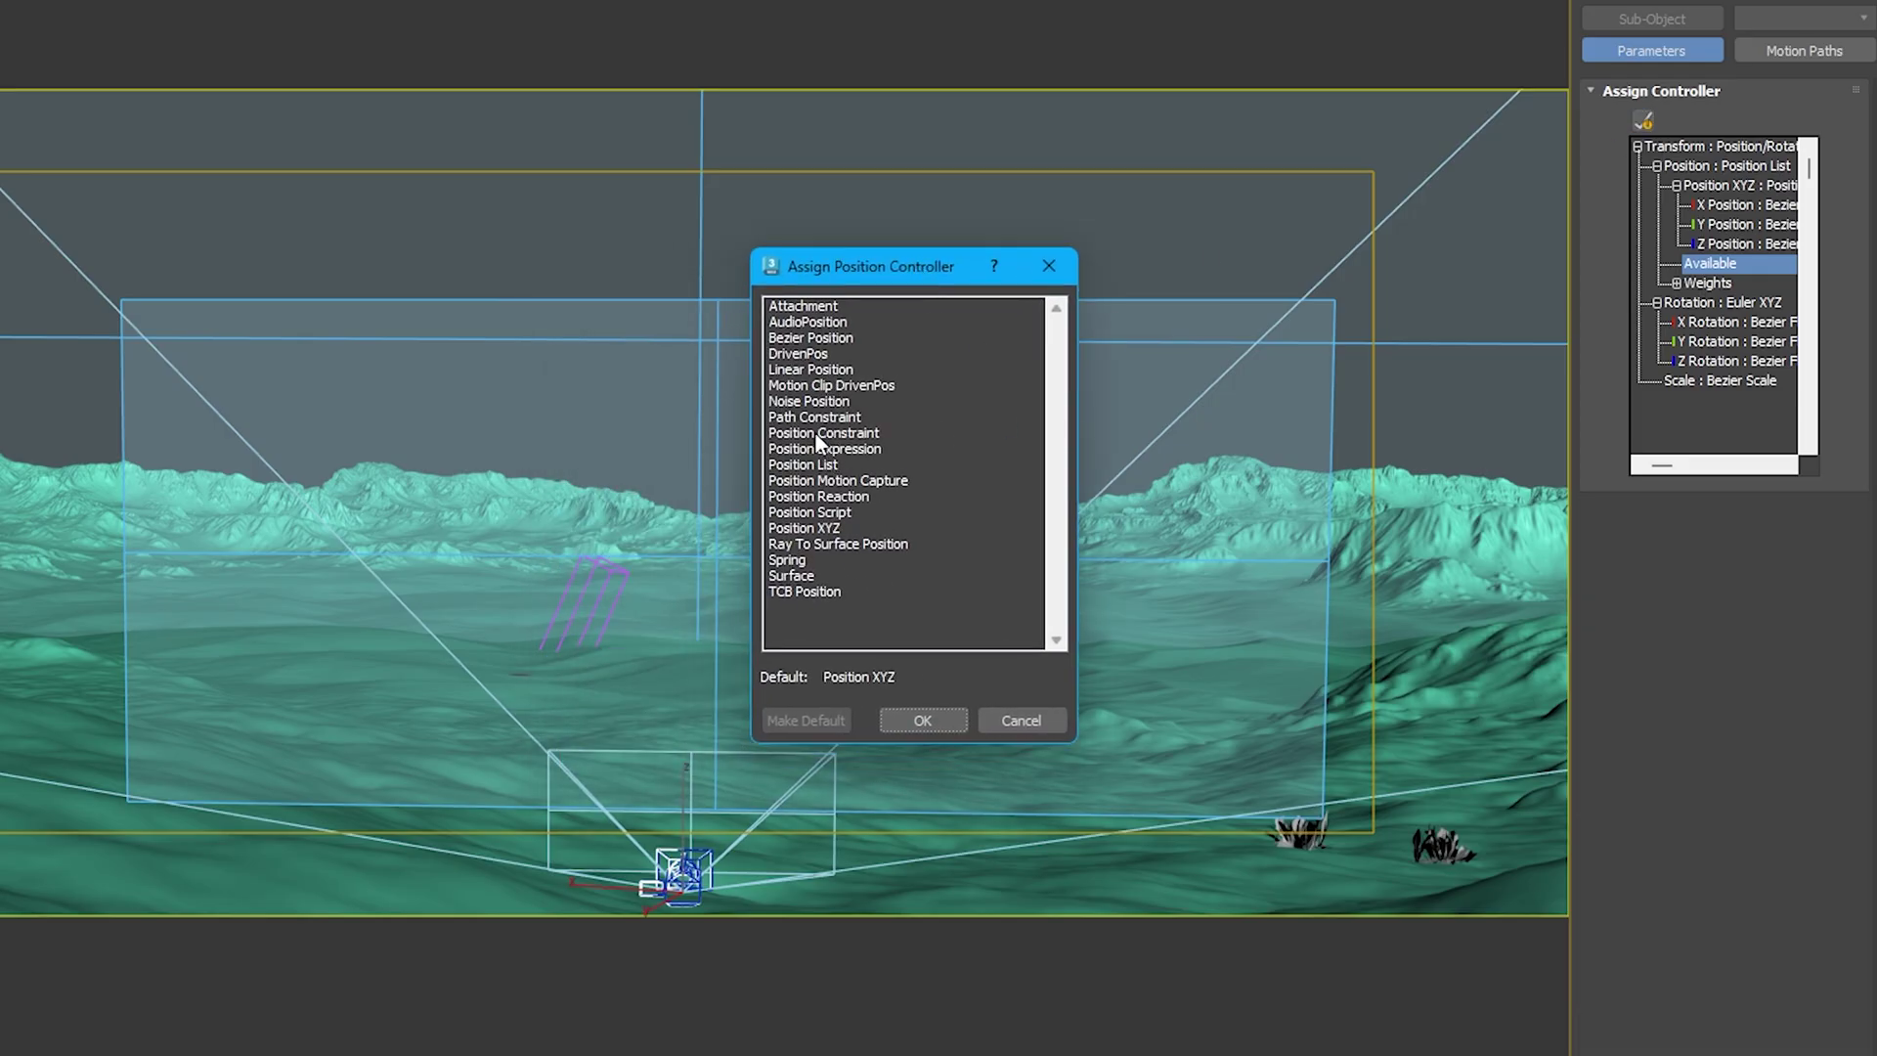
pyautogui.click(924, 721)
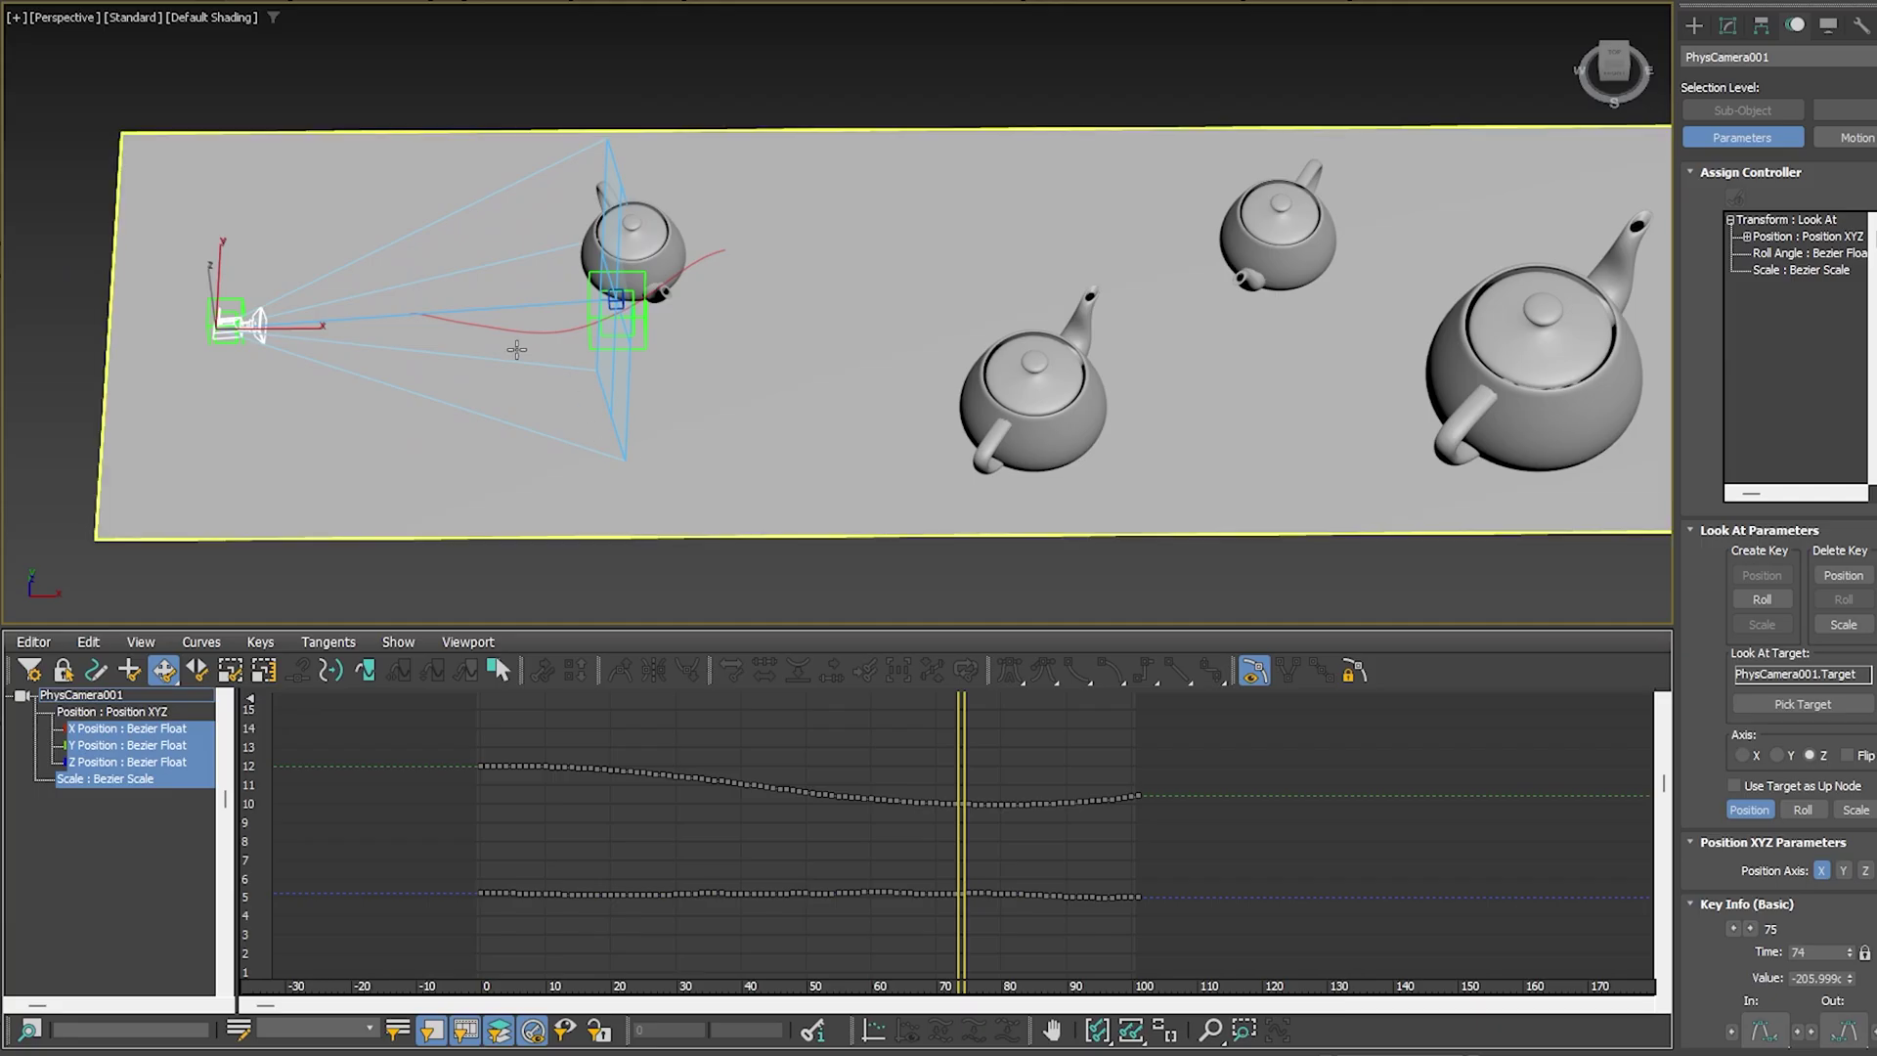
pyautogui.click(627, 330)
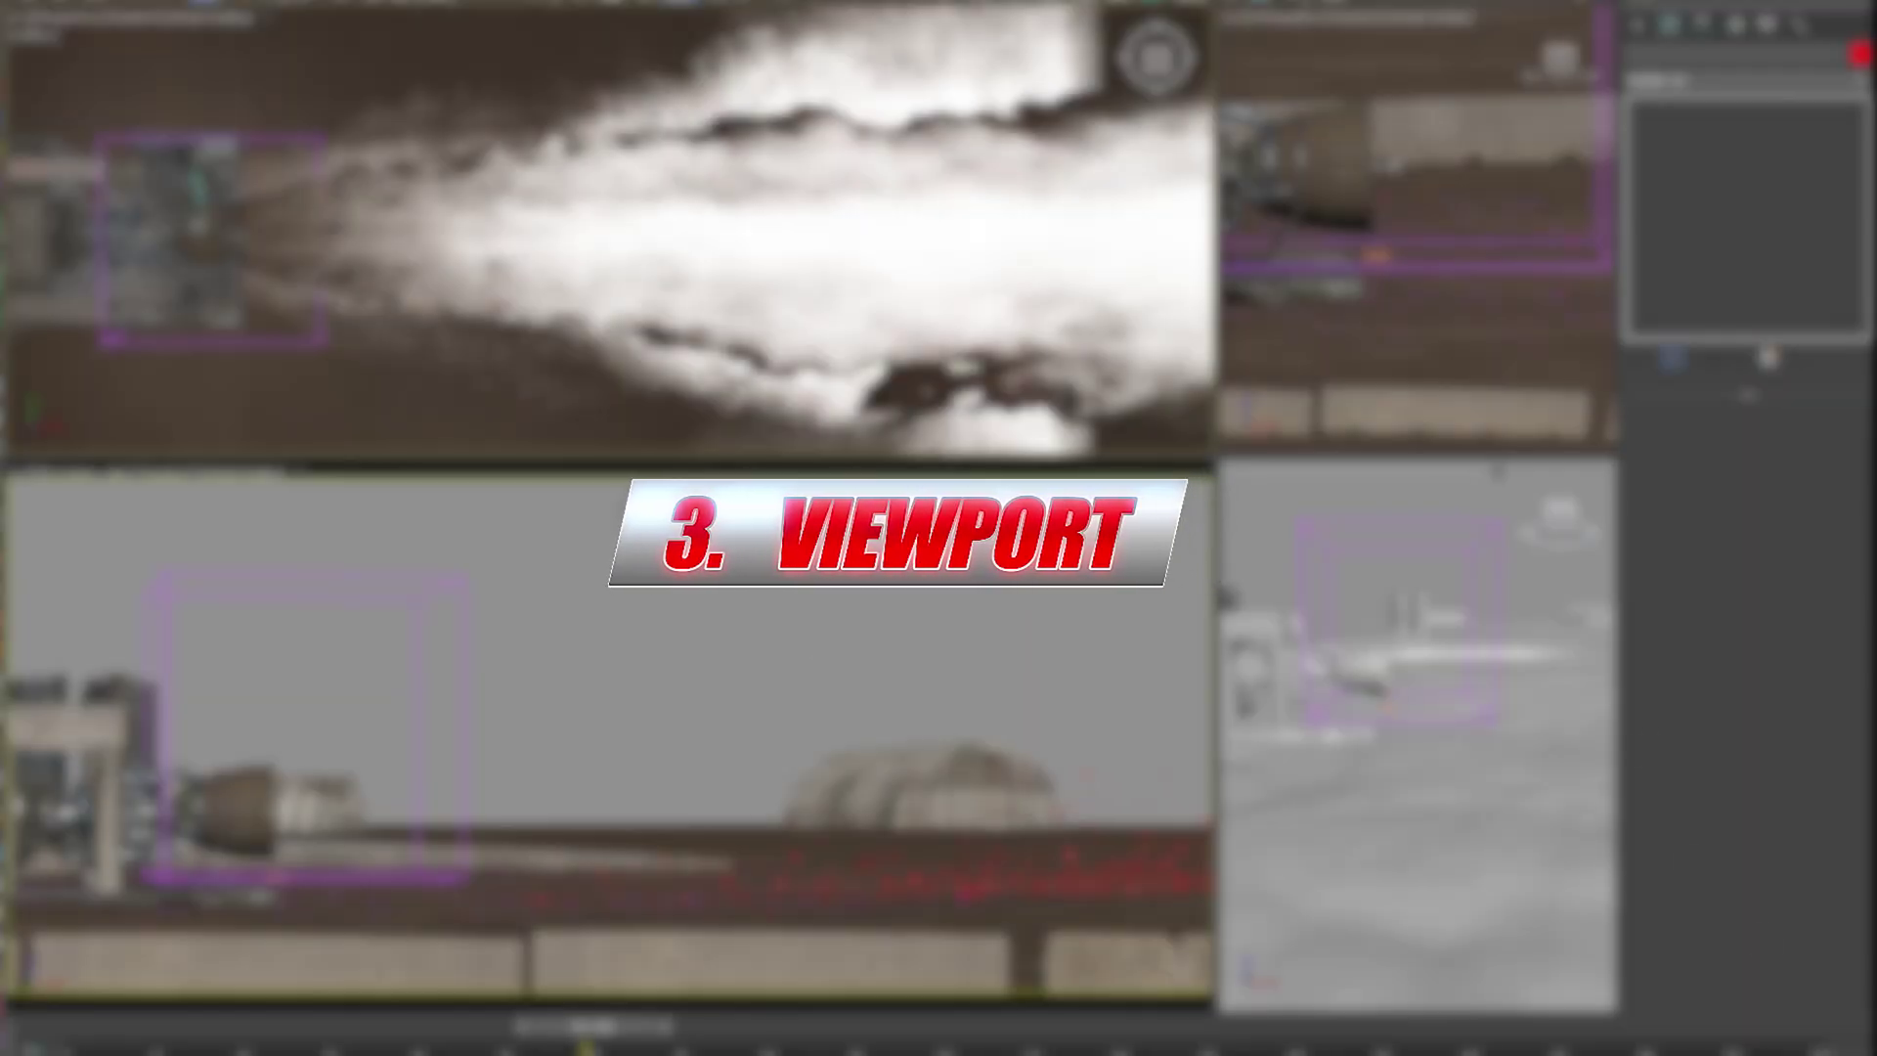
# Orbit around the smoke plume and rewind the simulation from frame 165 to frame 113
pyautogui.keyDown('alt'); pyautogui.moveTo(683, 277); pyautogui.dragTo(654, 106, button='middle'); pyautogui.keyUp('alt')
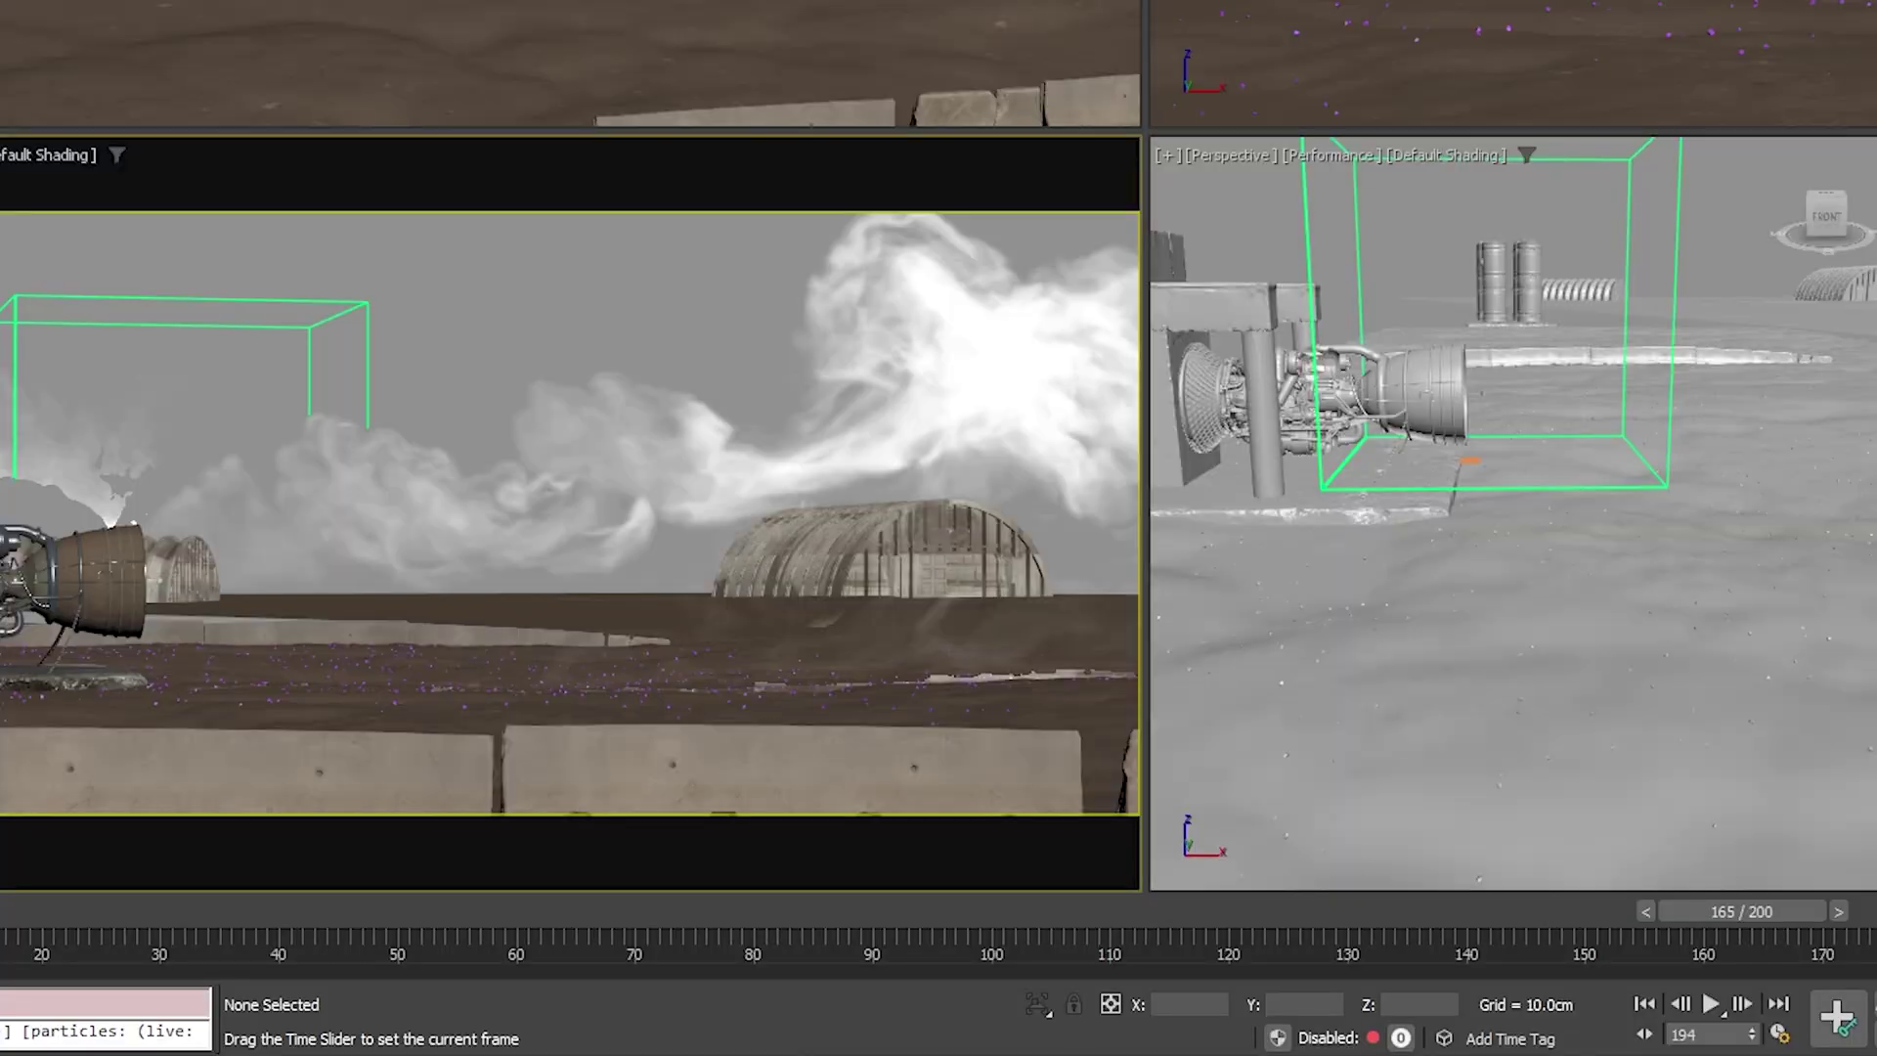
pyautogui.moveTo(1741, 911); pyautogui.dragTo(1136, 913)
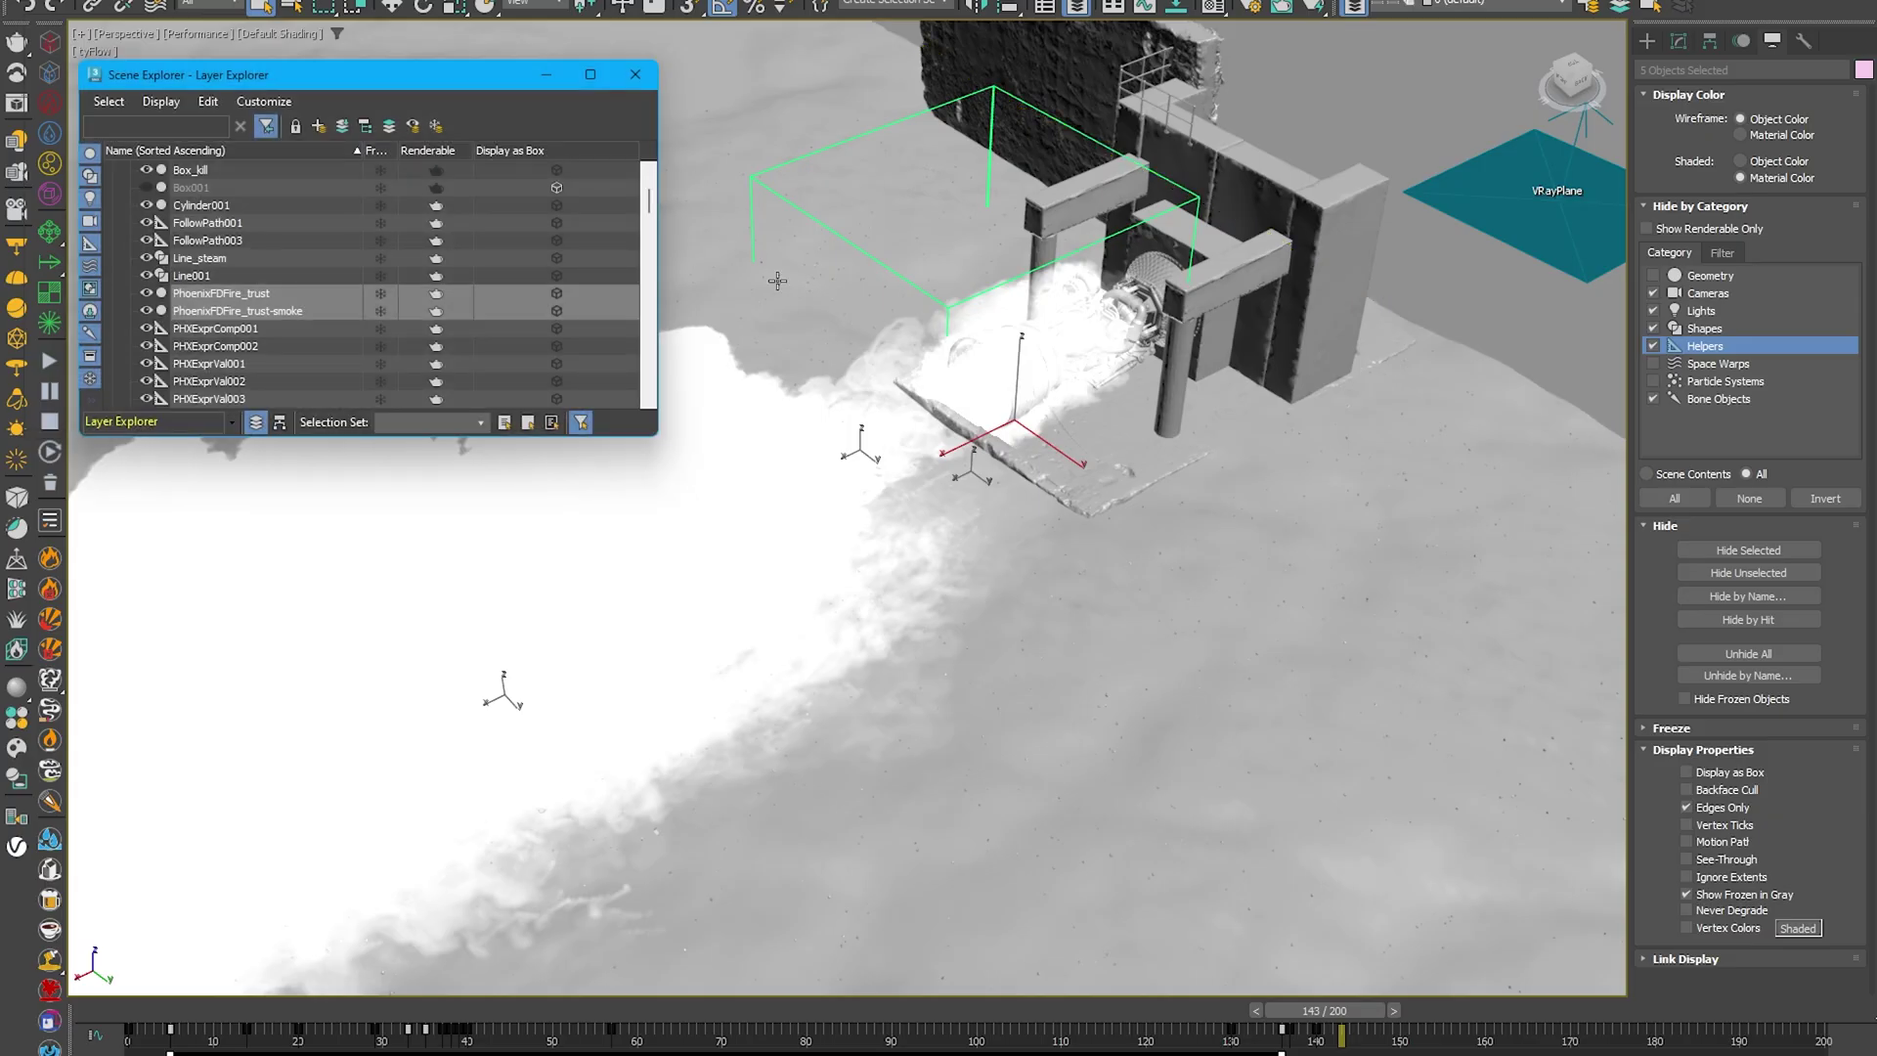
# Hide the PhoenixFDFire_trust fire grid and reveal the dust simulator's full cache save path
pyautogui.rightClick(765, 397)
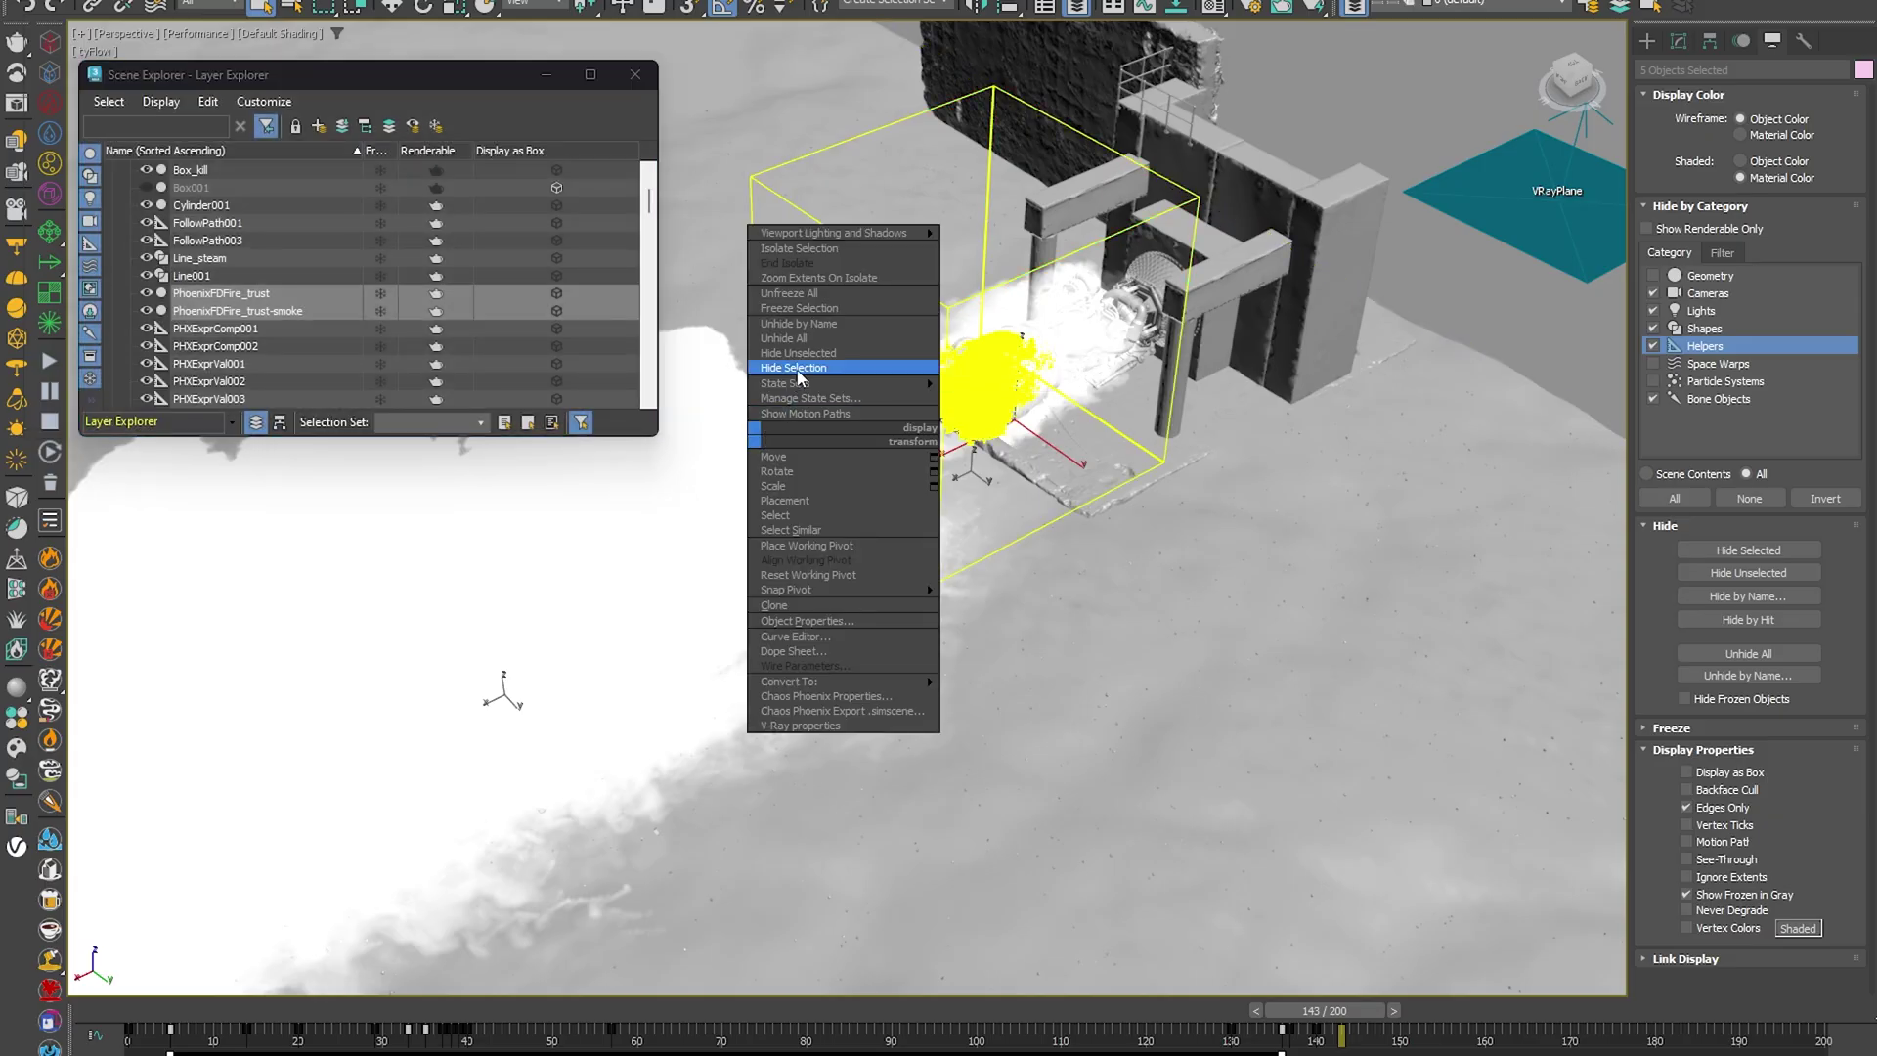
pyautogui.click(797, 369)
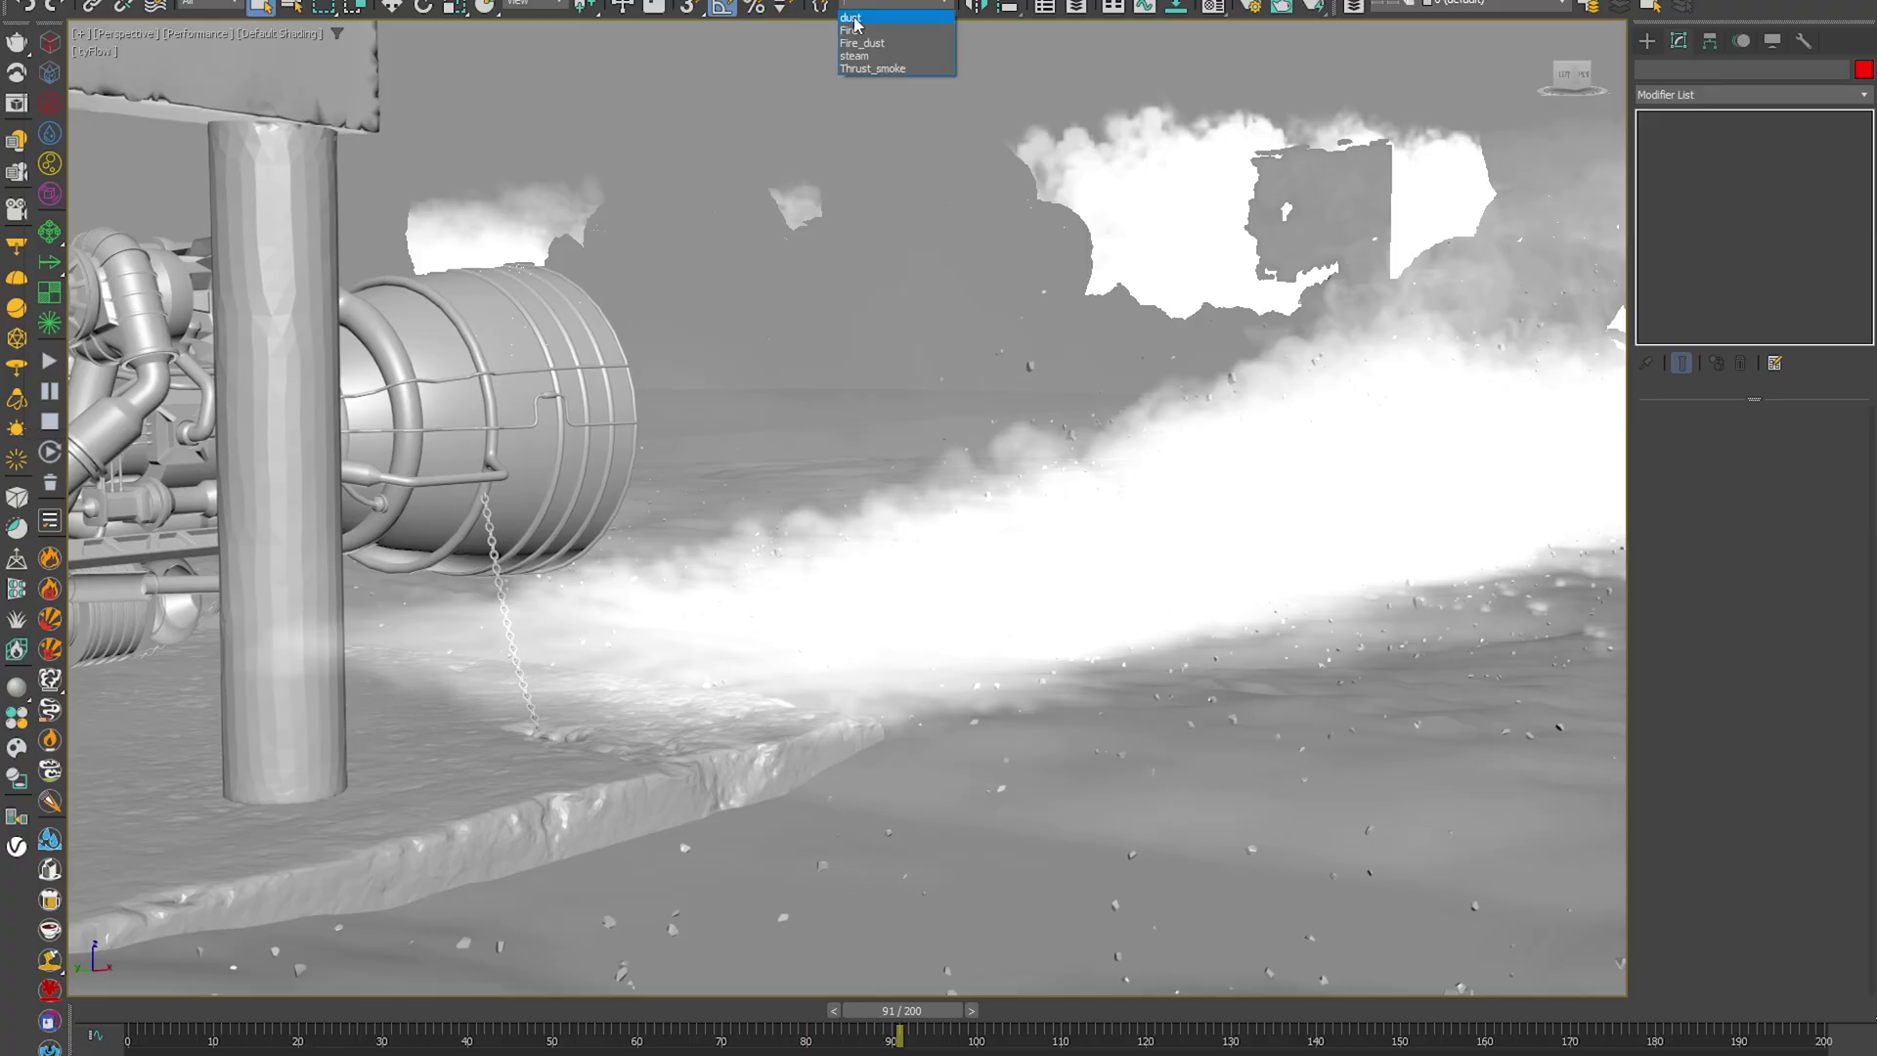
pyautogui.click(853, 19)
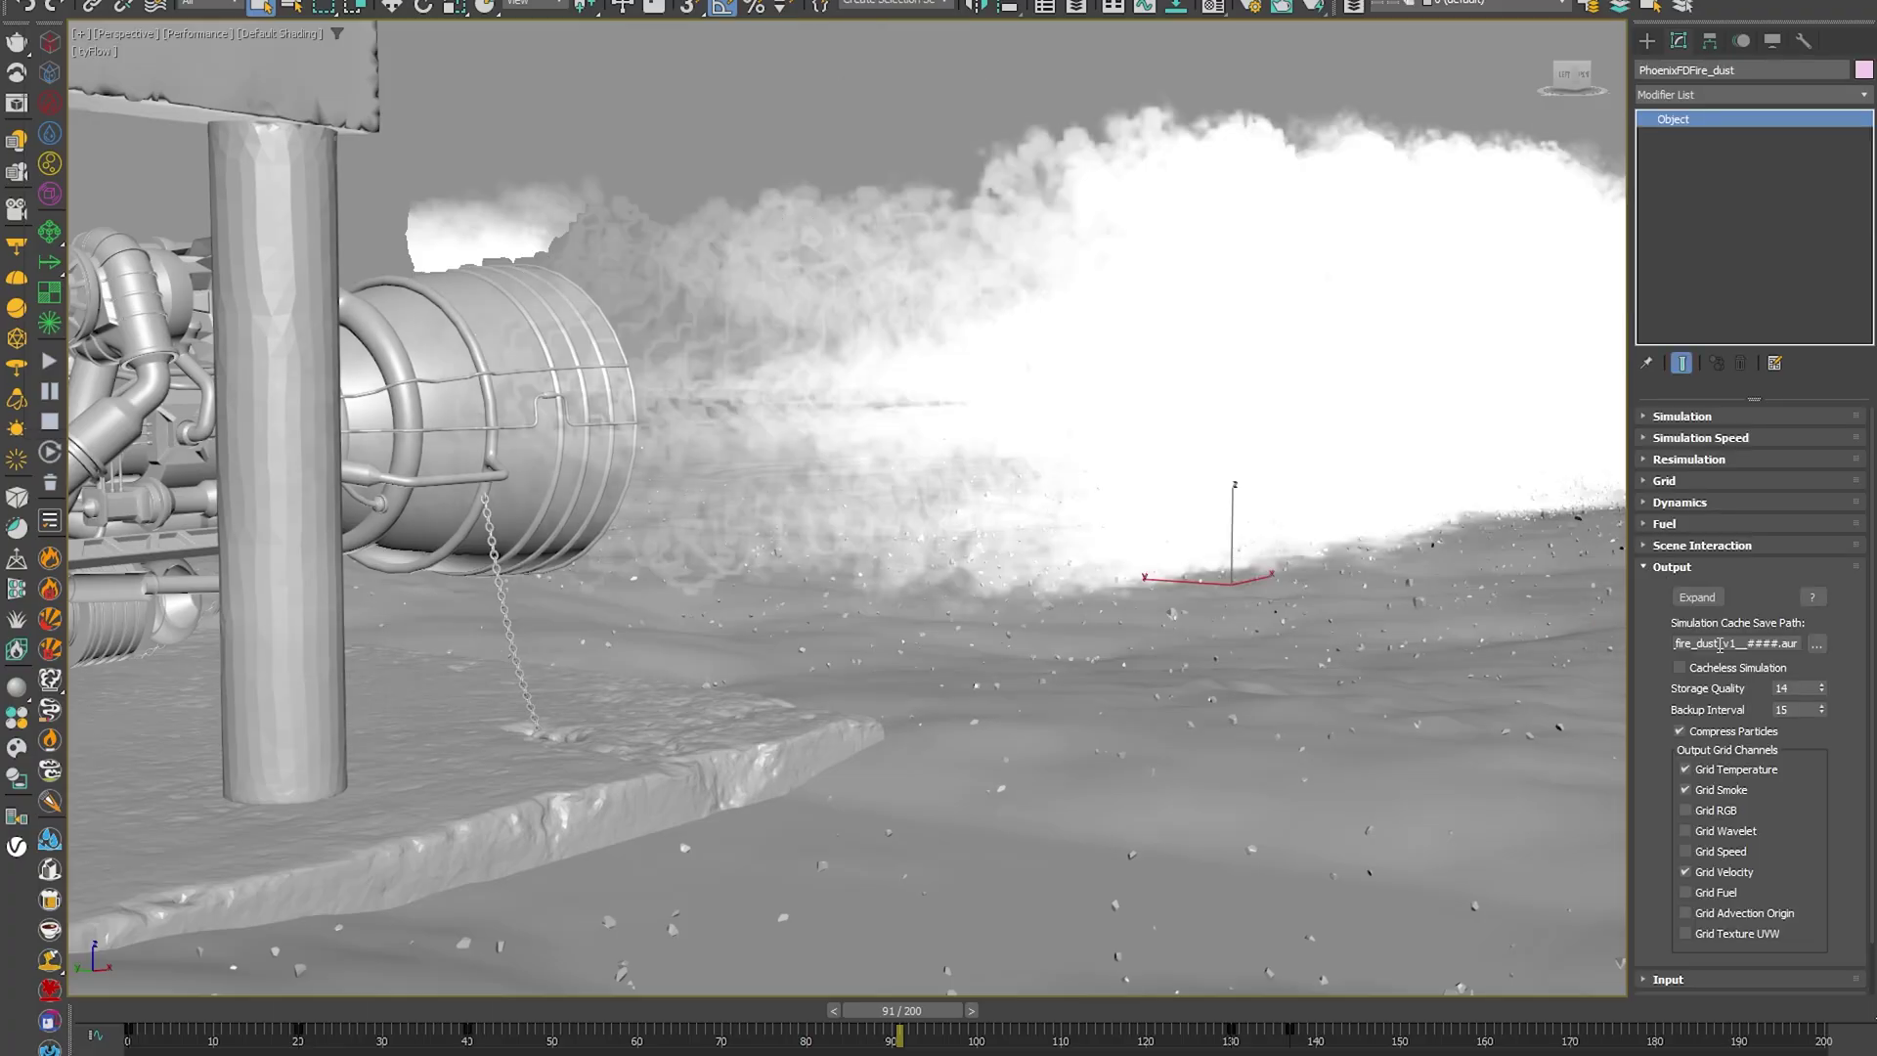
pyautogui.click(1709, 645)
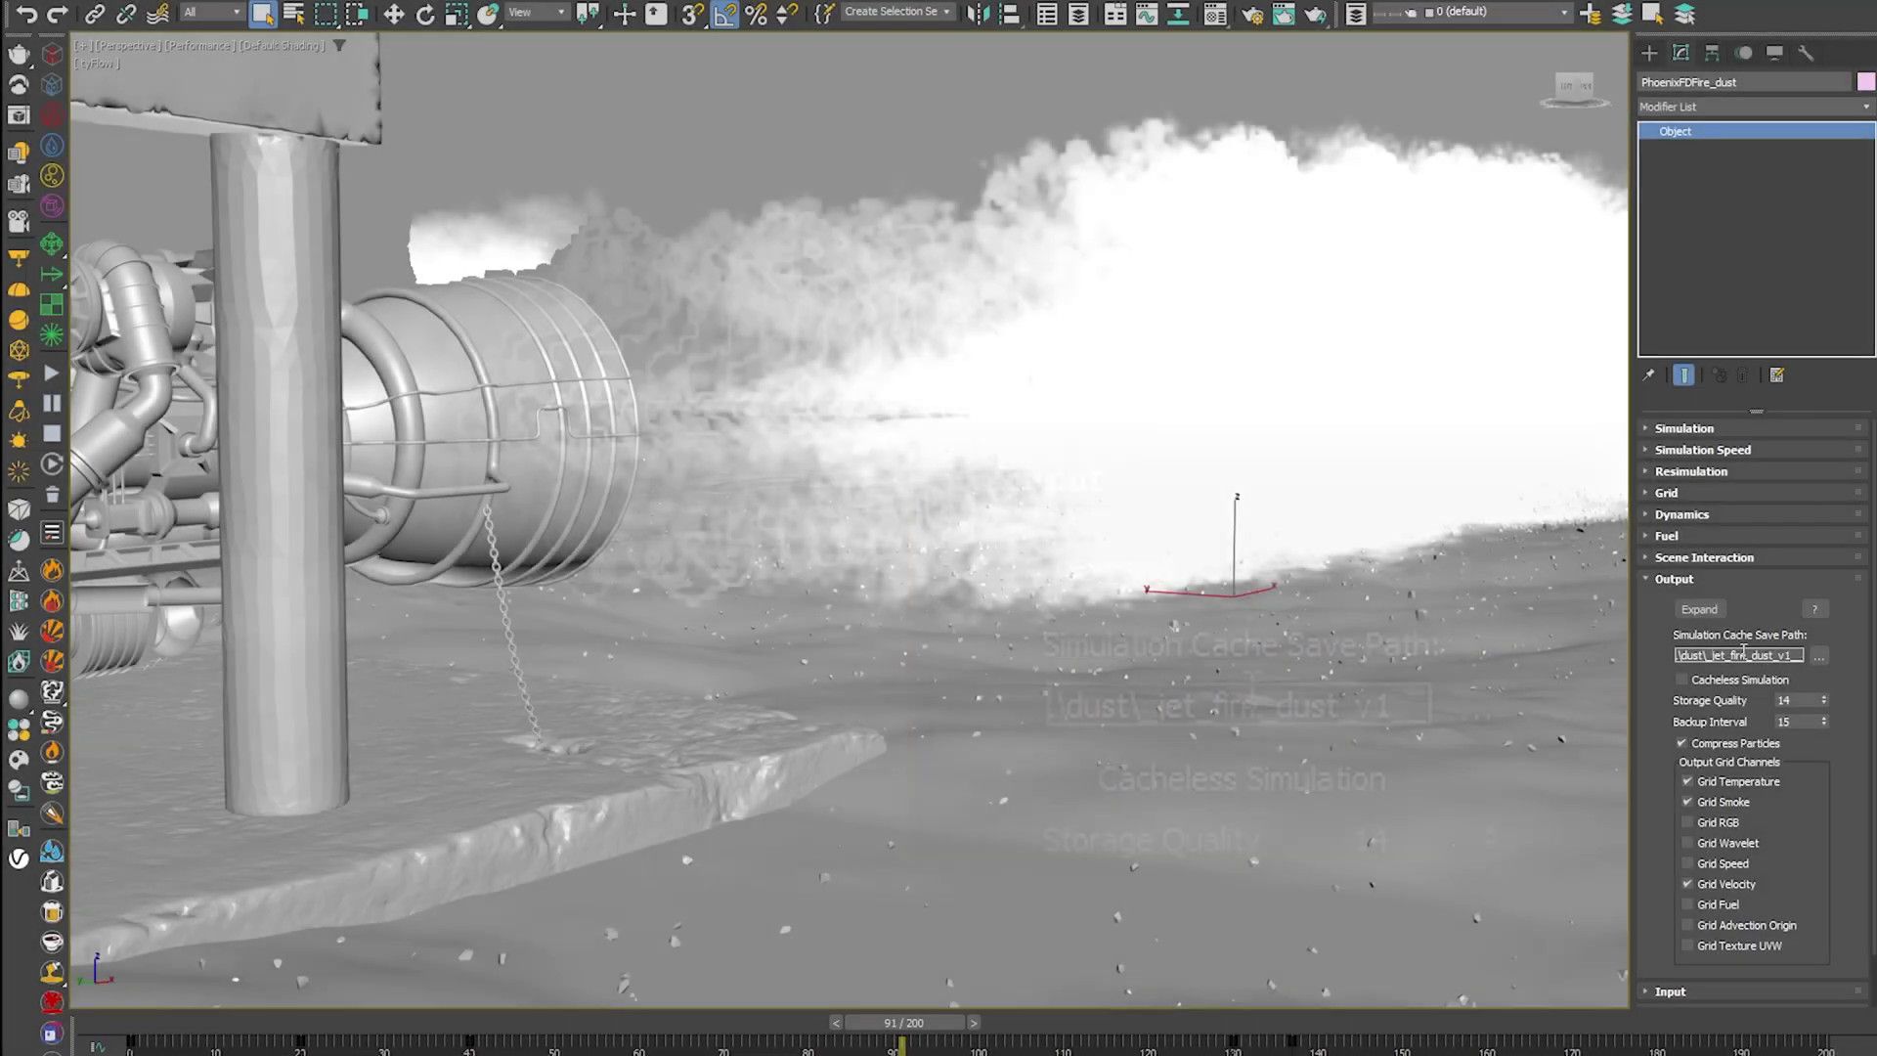
# Inspect the thrust-smoke simulator's cache save path, then select the ground mesh Model004
pyautogui.click(853, 19)
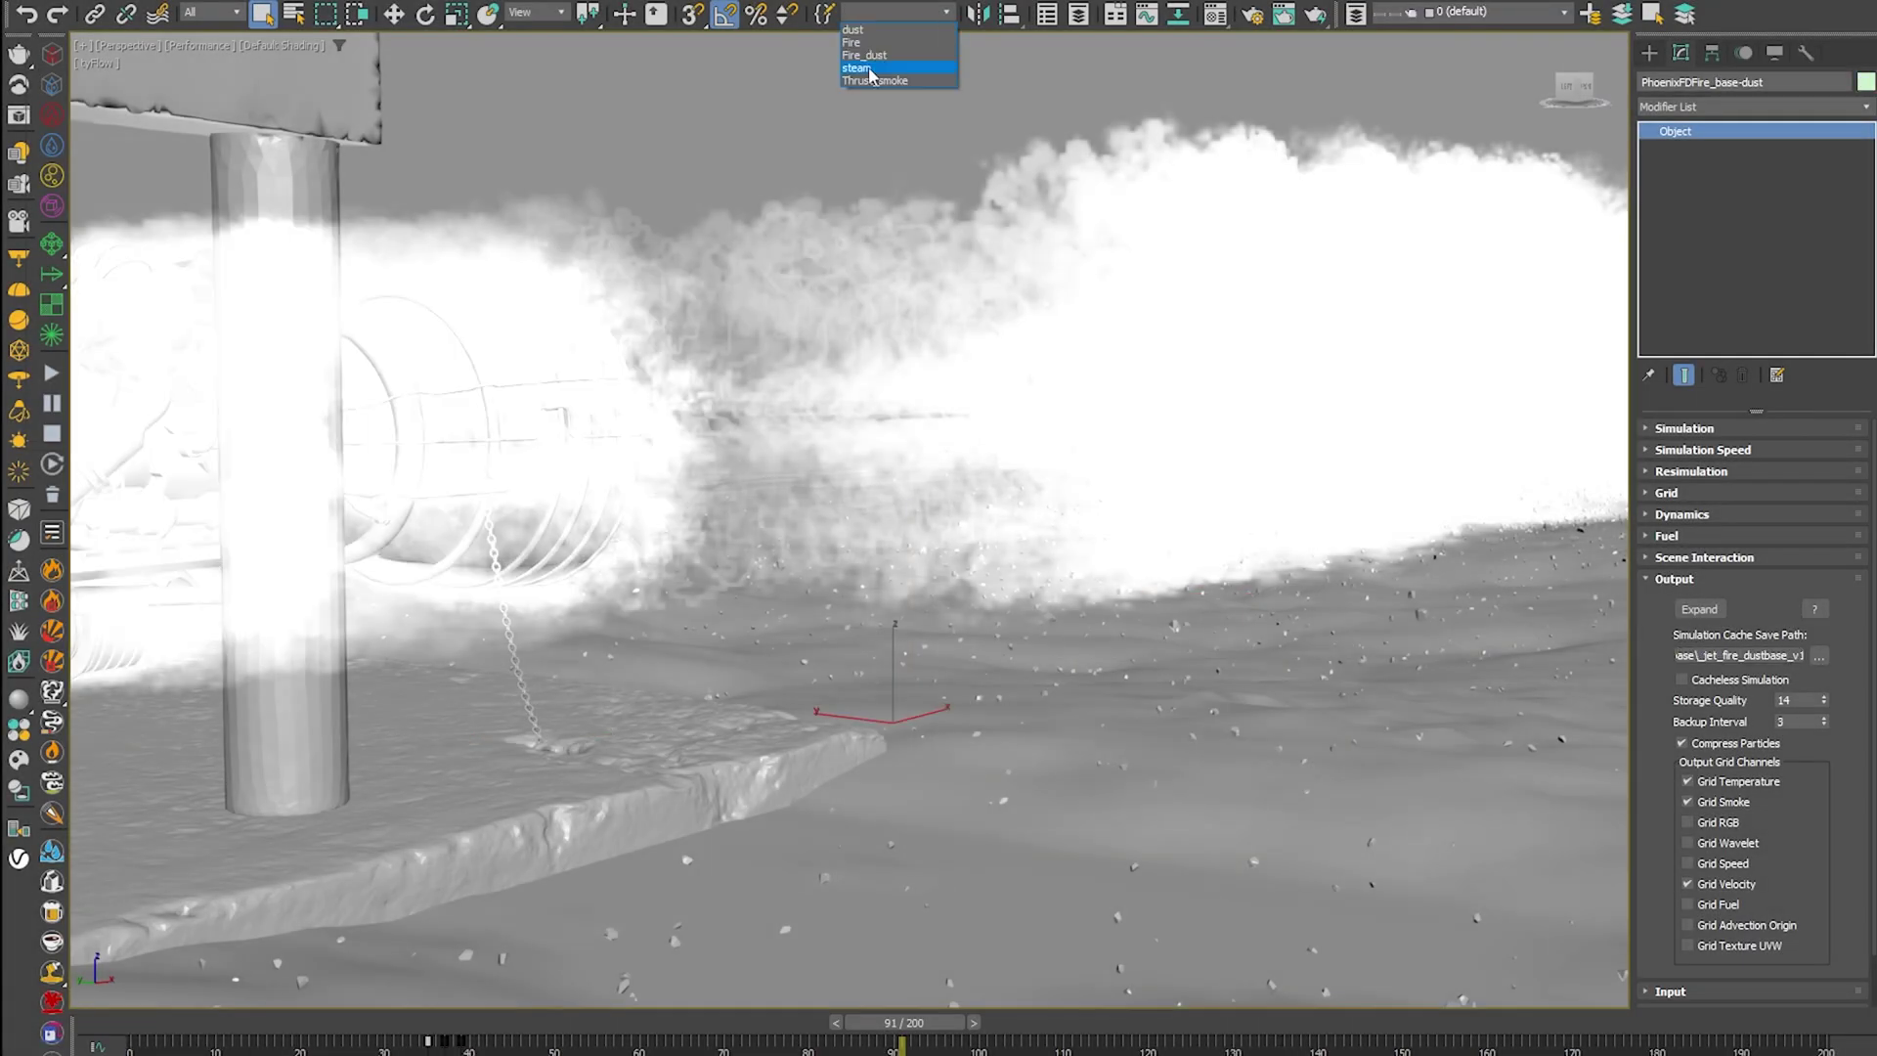
pyautogui.click(861, 61)
pyautogui.click(1750, 661)
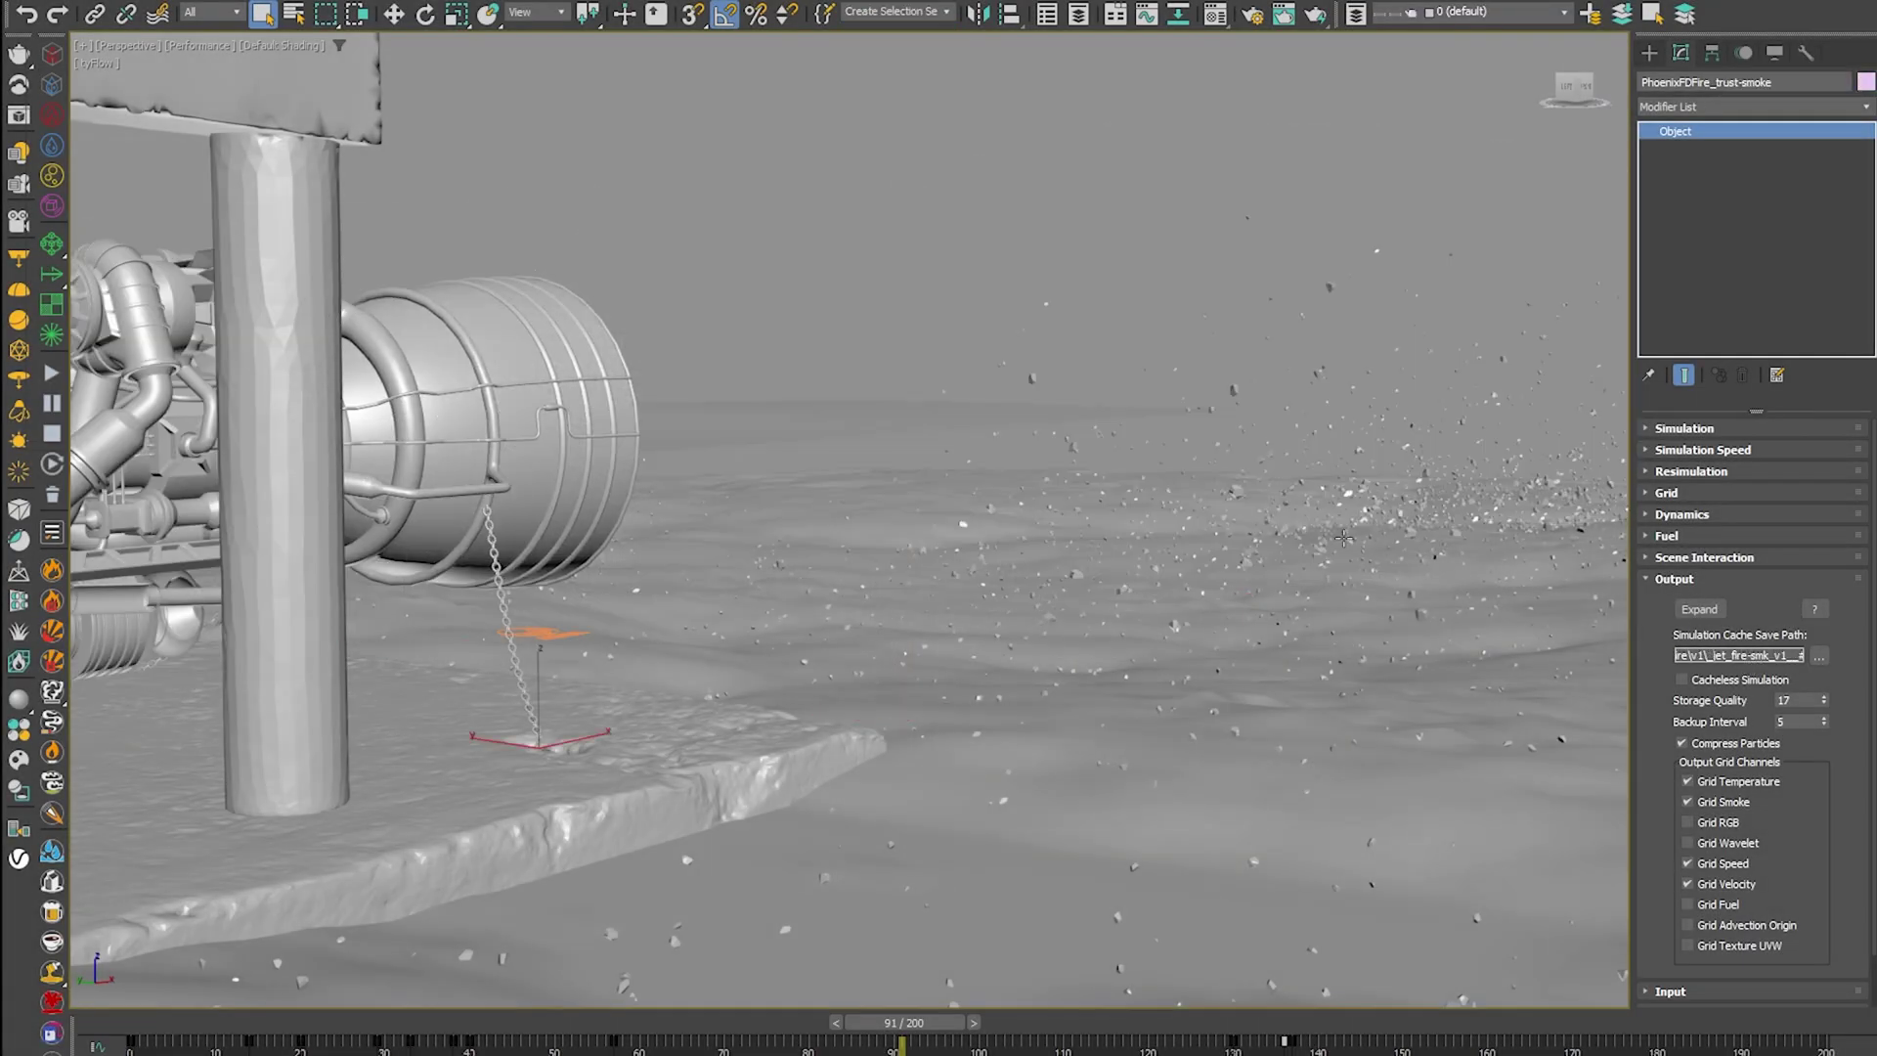
pyautogui.click(963, 872)
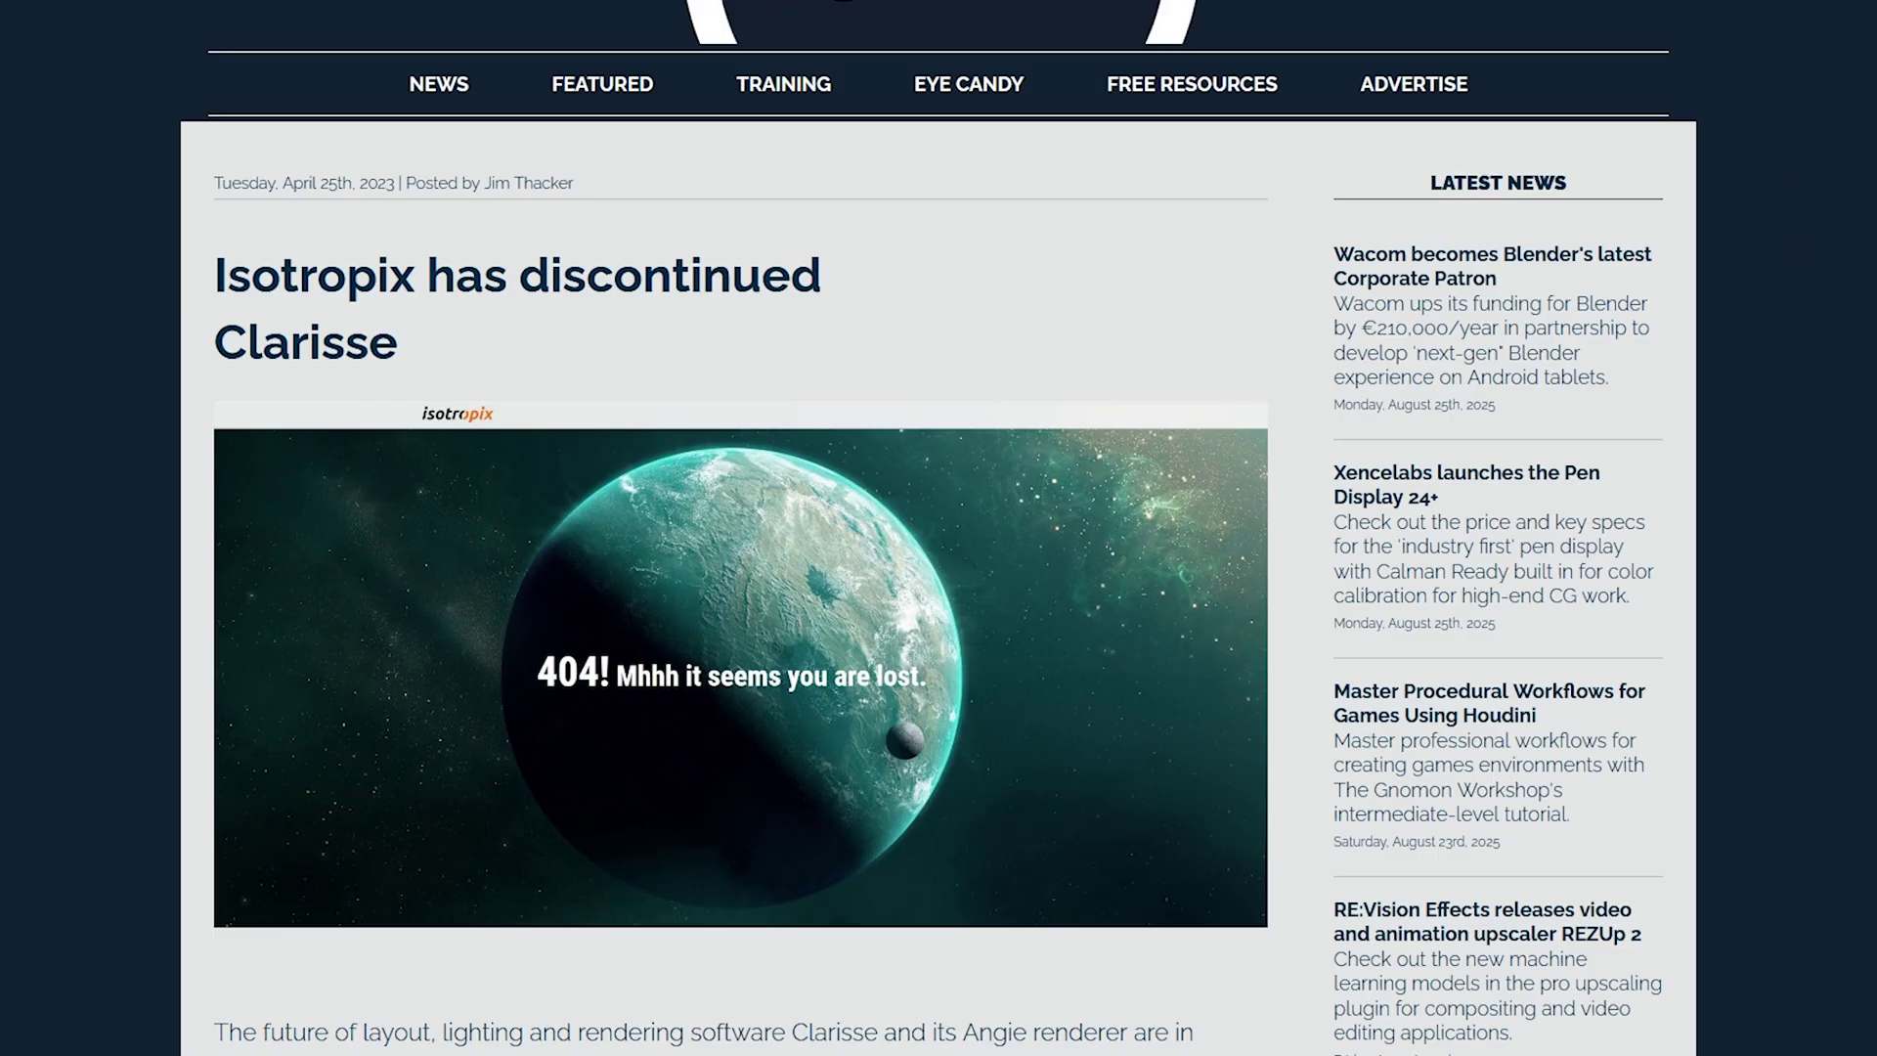
# Scroll the Clarisse article down to the 'Updated 28 April' paragraph
pyautogui.scroll(-10, 939, 528)
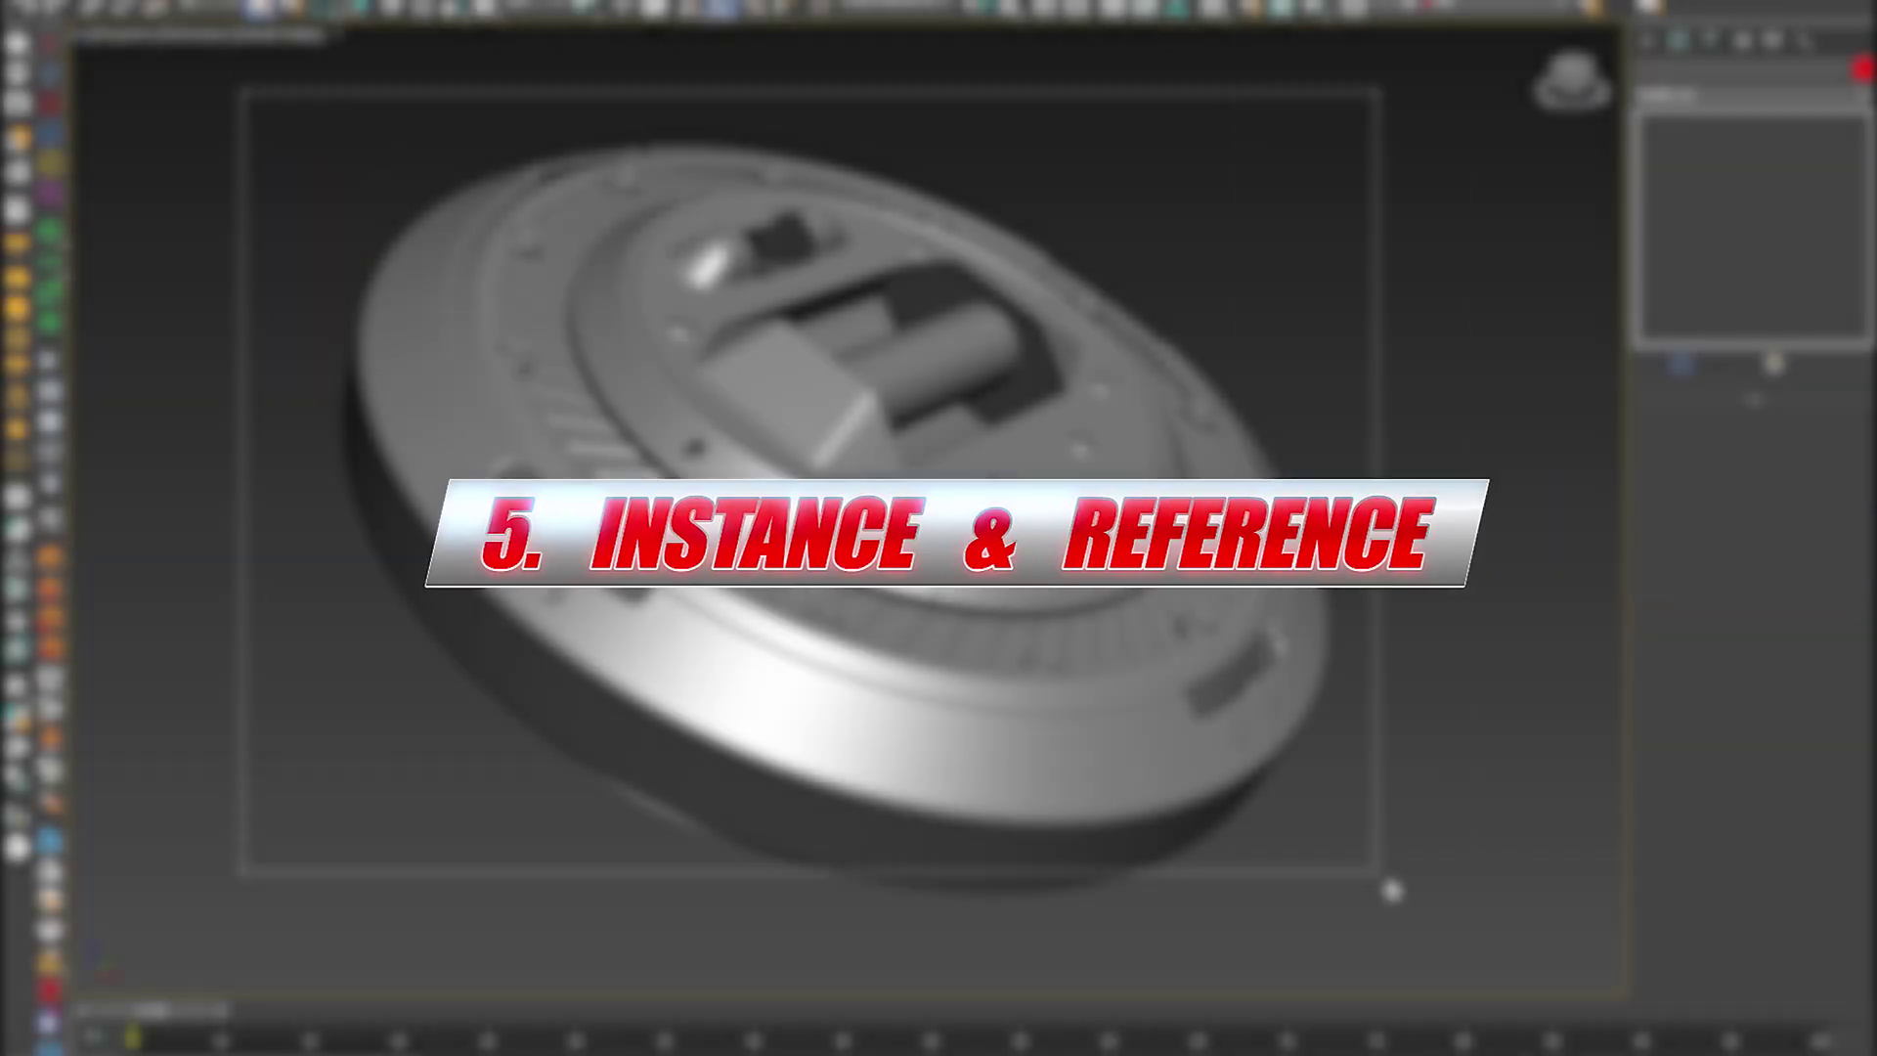
# Clone the saucer to the right as an instance and mirror the copy
pyautogui.keyDown('alt'); pyautogui.moveTo(1393, 890); pyautogui.dragTo(941, 438, button='middle'); pyautogui.keyUp('alt')
pyautogui.keyDown('shift'); pyautogui.moveTo(641, 445); pyautogui.dragTo(1281, 440); pyautogui.keyUp('shift')
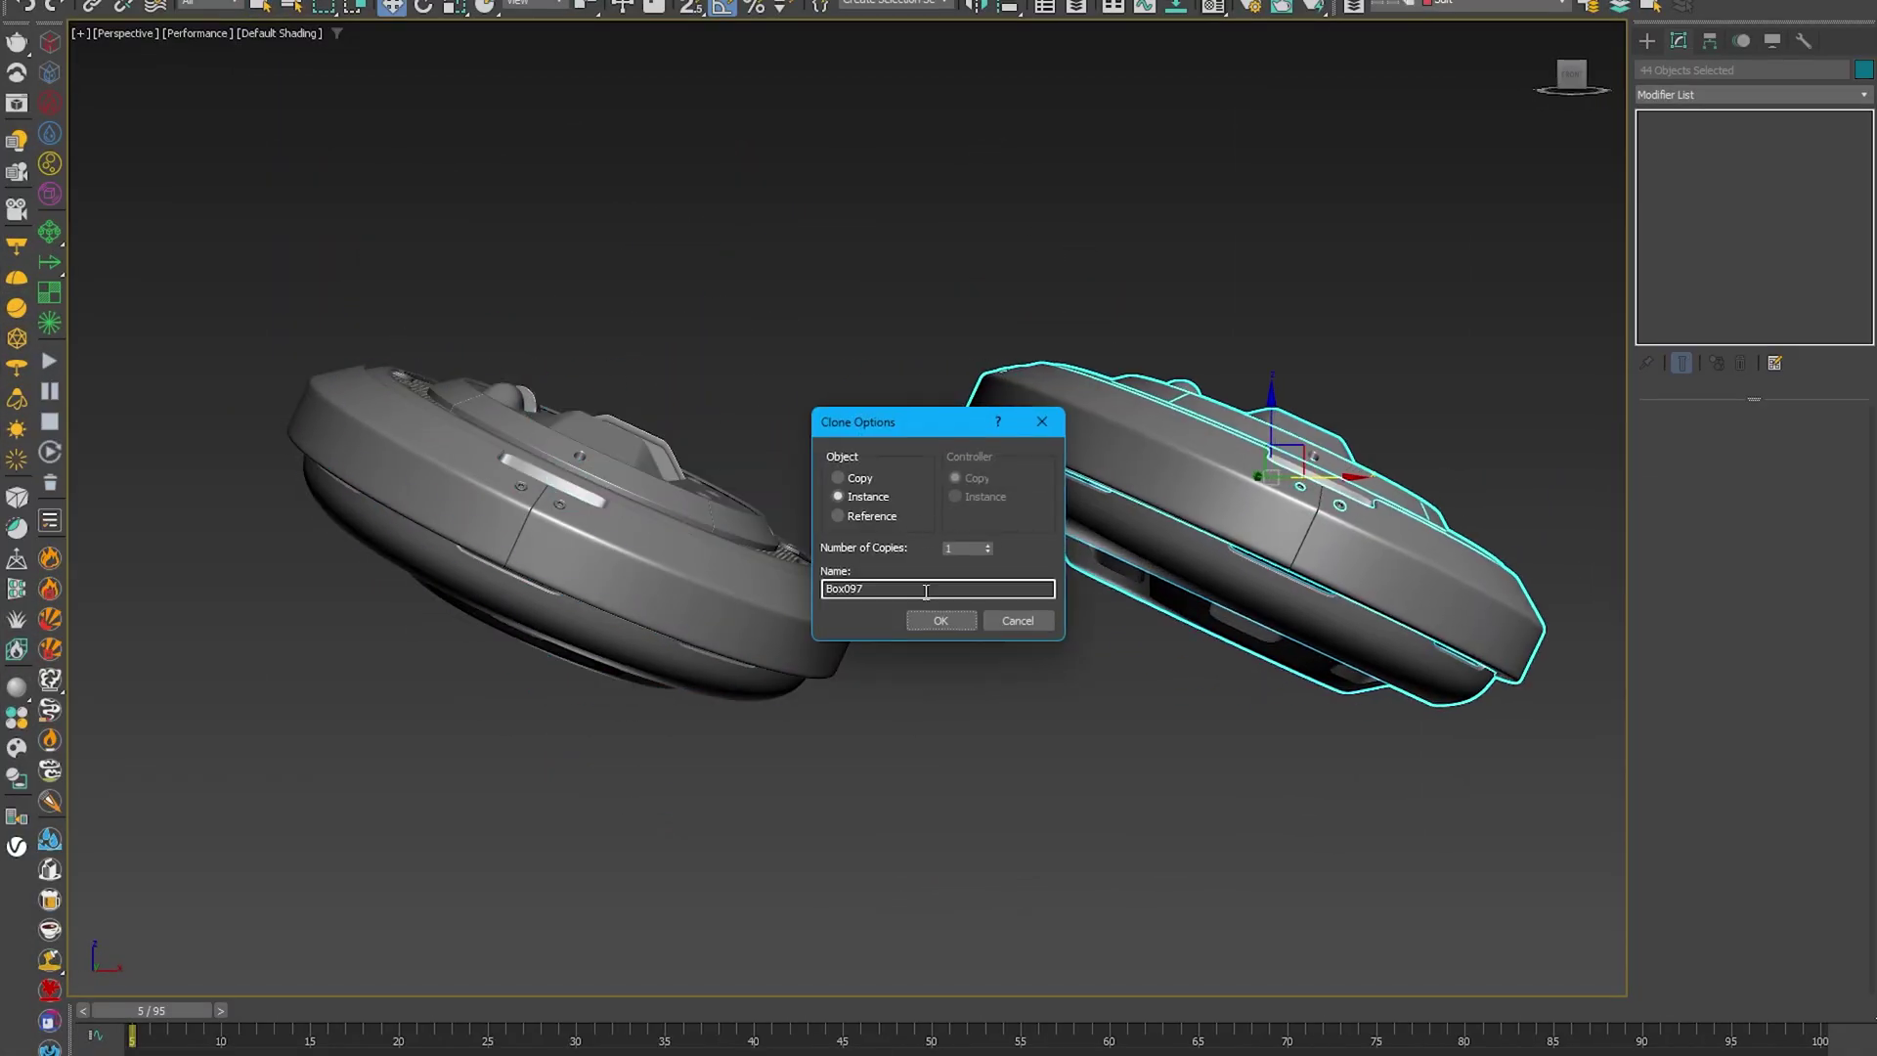
pyautogui.click(930, 617)
pyautogui.press('z')
pyautogui.click(976, 6)
pyautogui.click(909, 699)
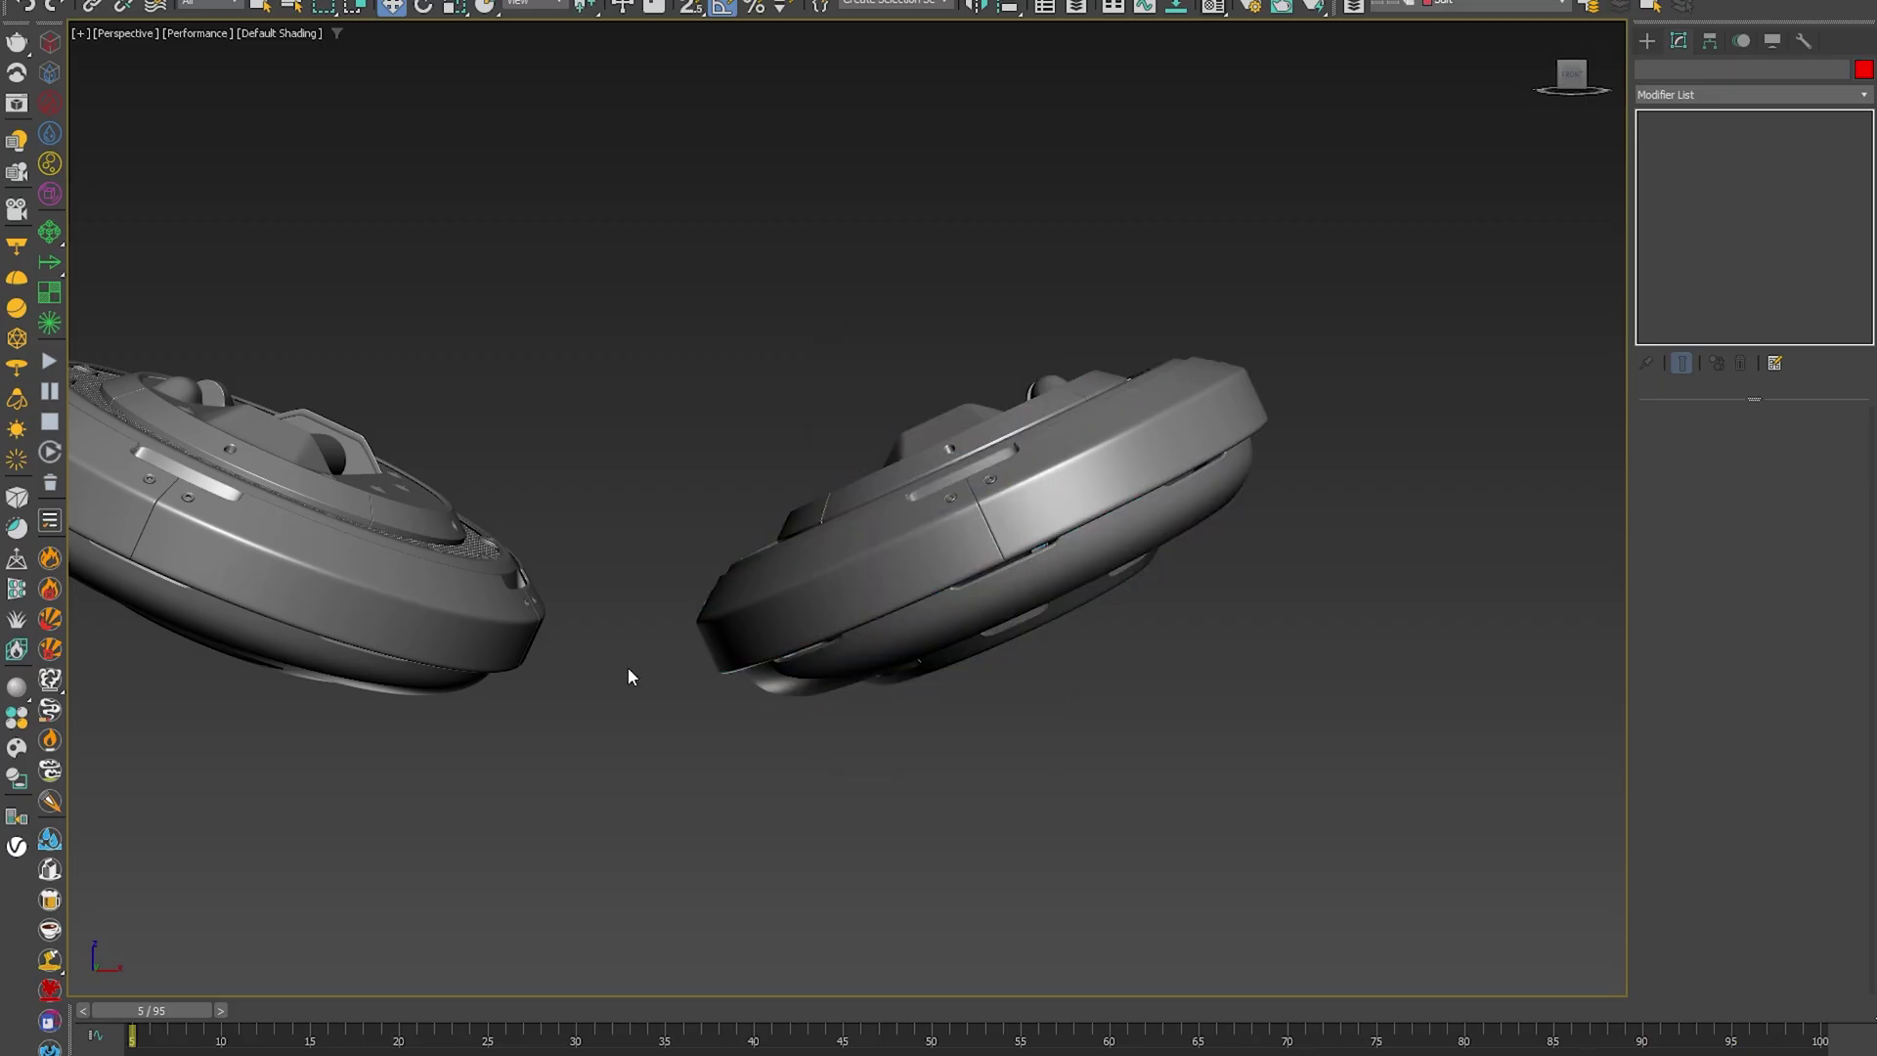
# Marquee-select the left saucer and step down to its Editable Poly level
pyautogui.keyDown('alt'); pyautogui.moveTo(629, 671); pyautogui.dragTo(548, 626, button='middle'); pyautogui.keyUp('alt')
pyautogui.moveTo(176, 244); pyautogui.dragTo(717, 678)
pyautogui.rightClick(853, 450)
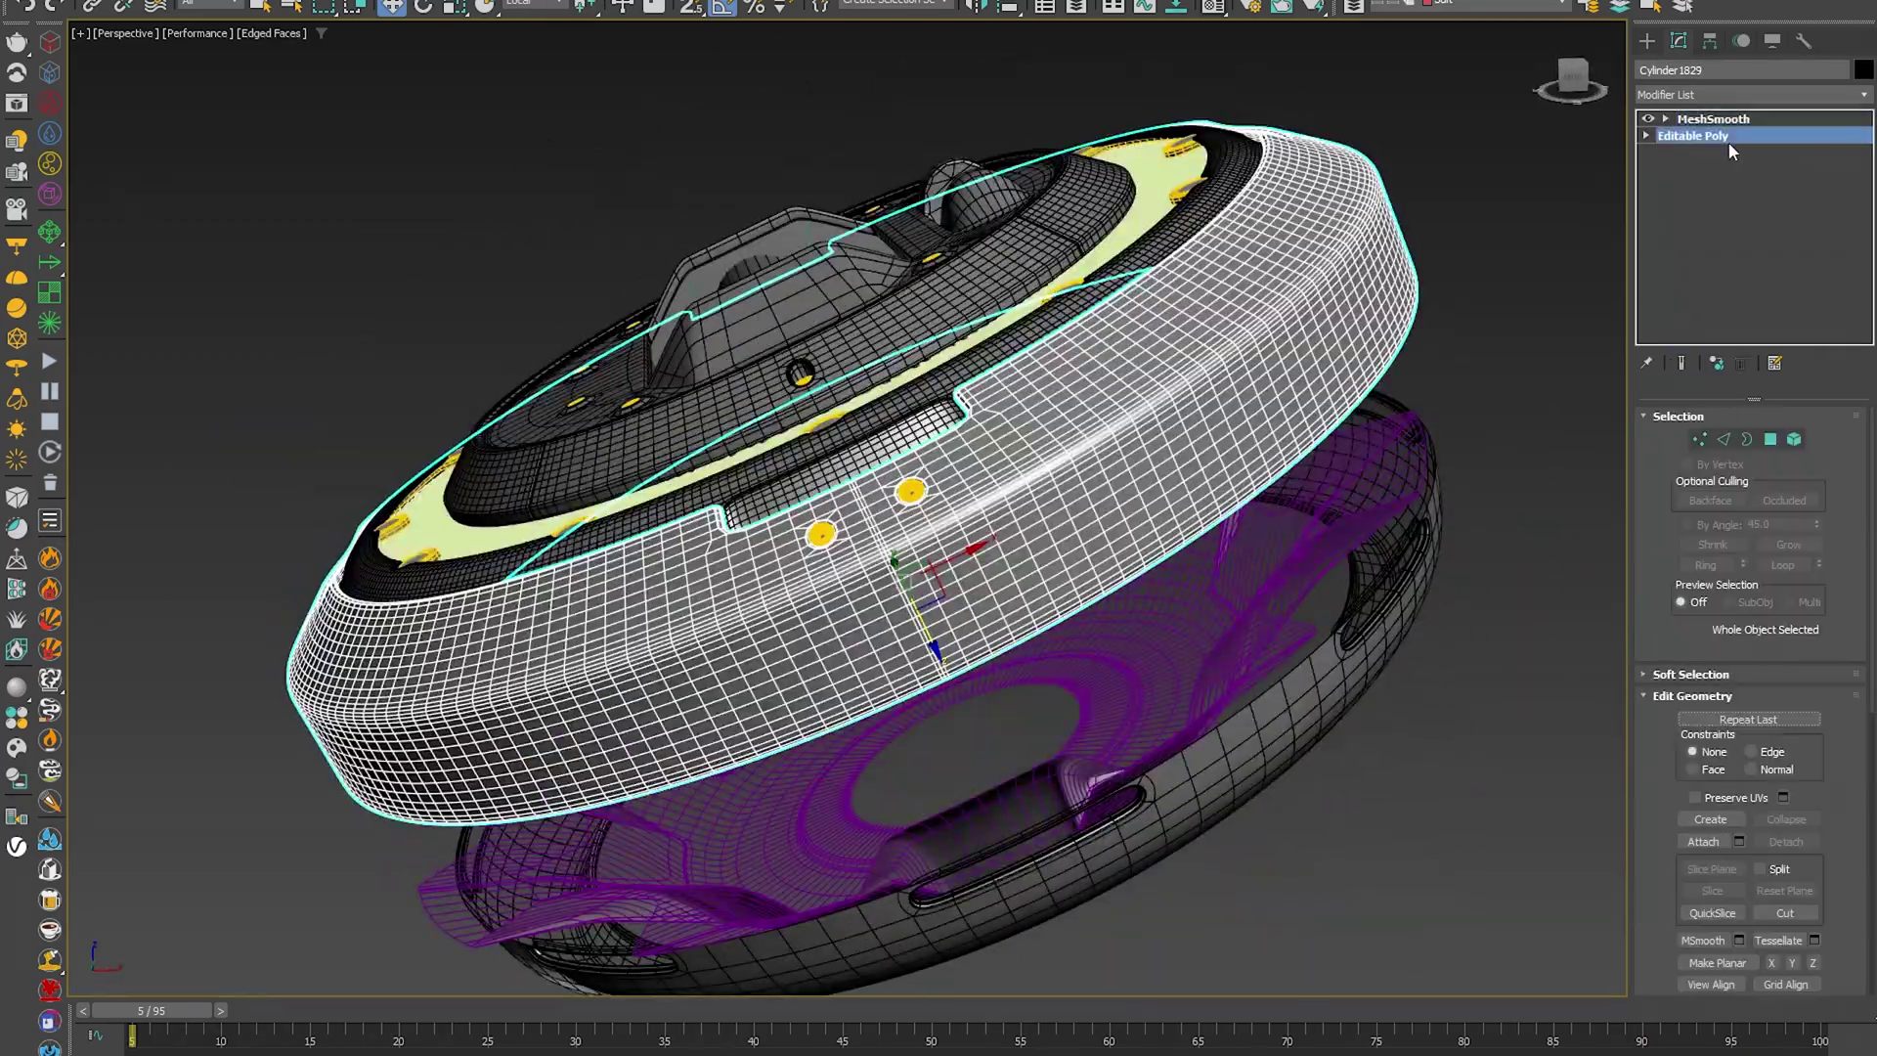
pyautogui.click(1729, 139)
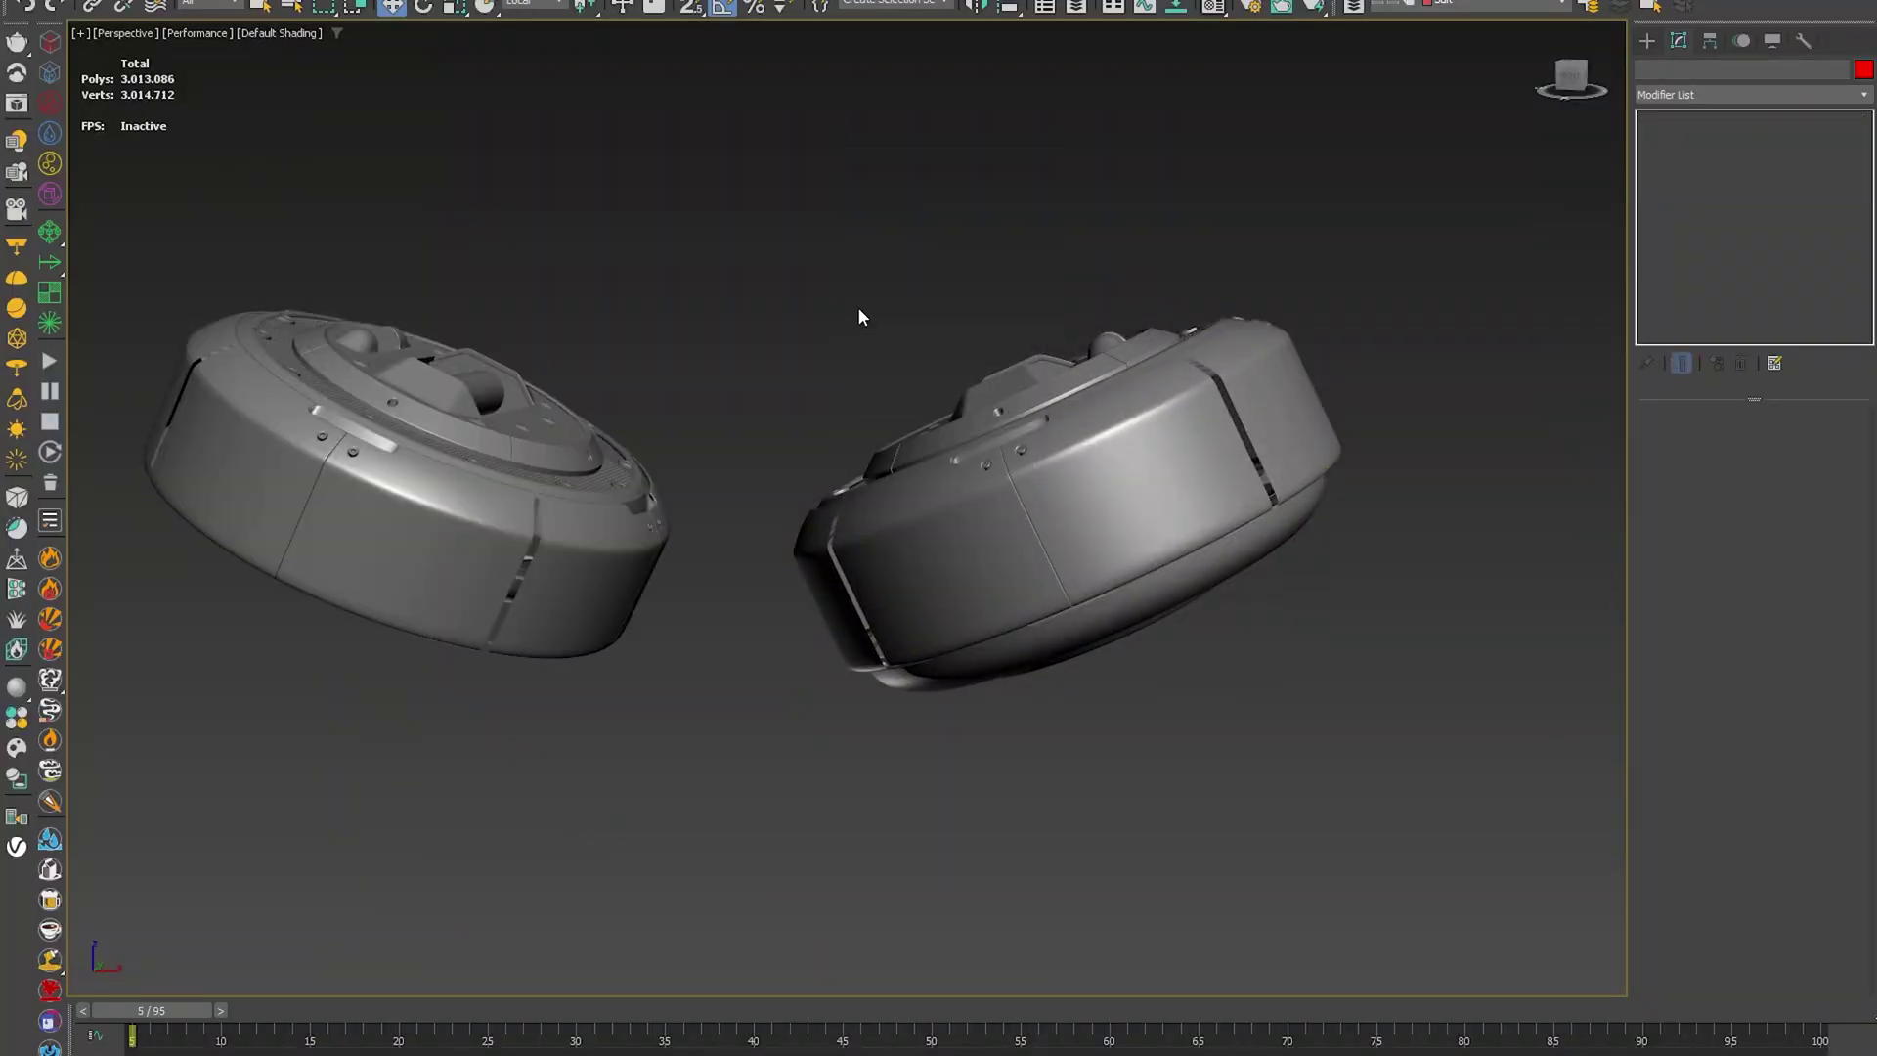
# Select the left saucer and orbit around the saucers and the hover-bike
pyautogui.click(471, 529)
pyautogui.keyDown('alt'); pyautogui.moveTo(472, 529); pyautogui.dragTo(627, 476, button='middle'); pyautogui.keyUp('alt')
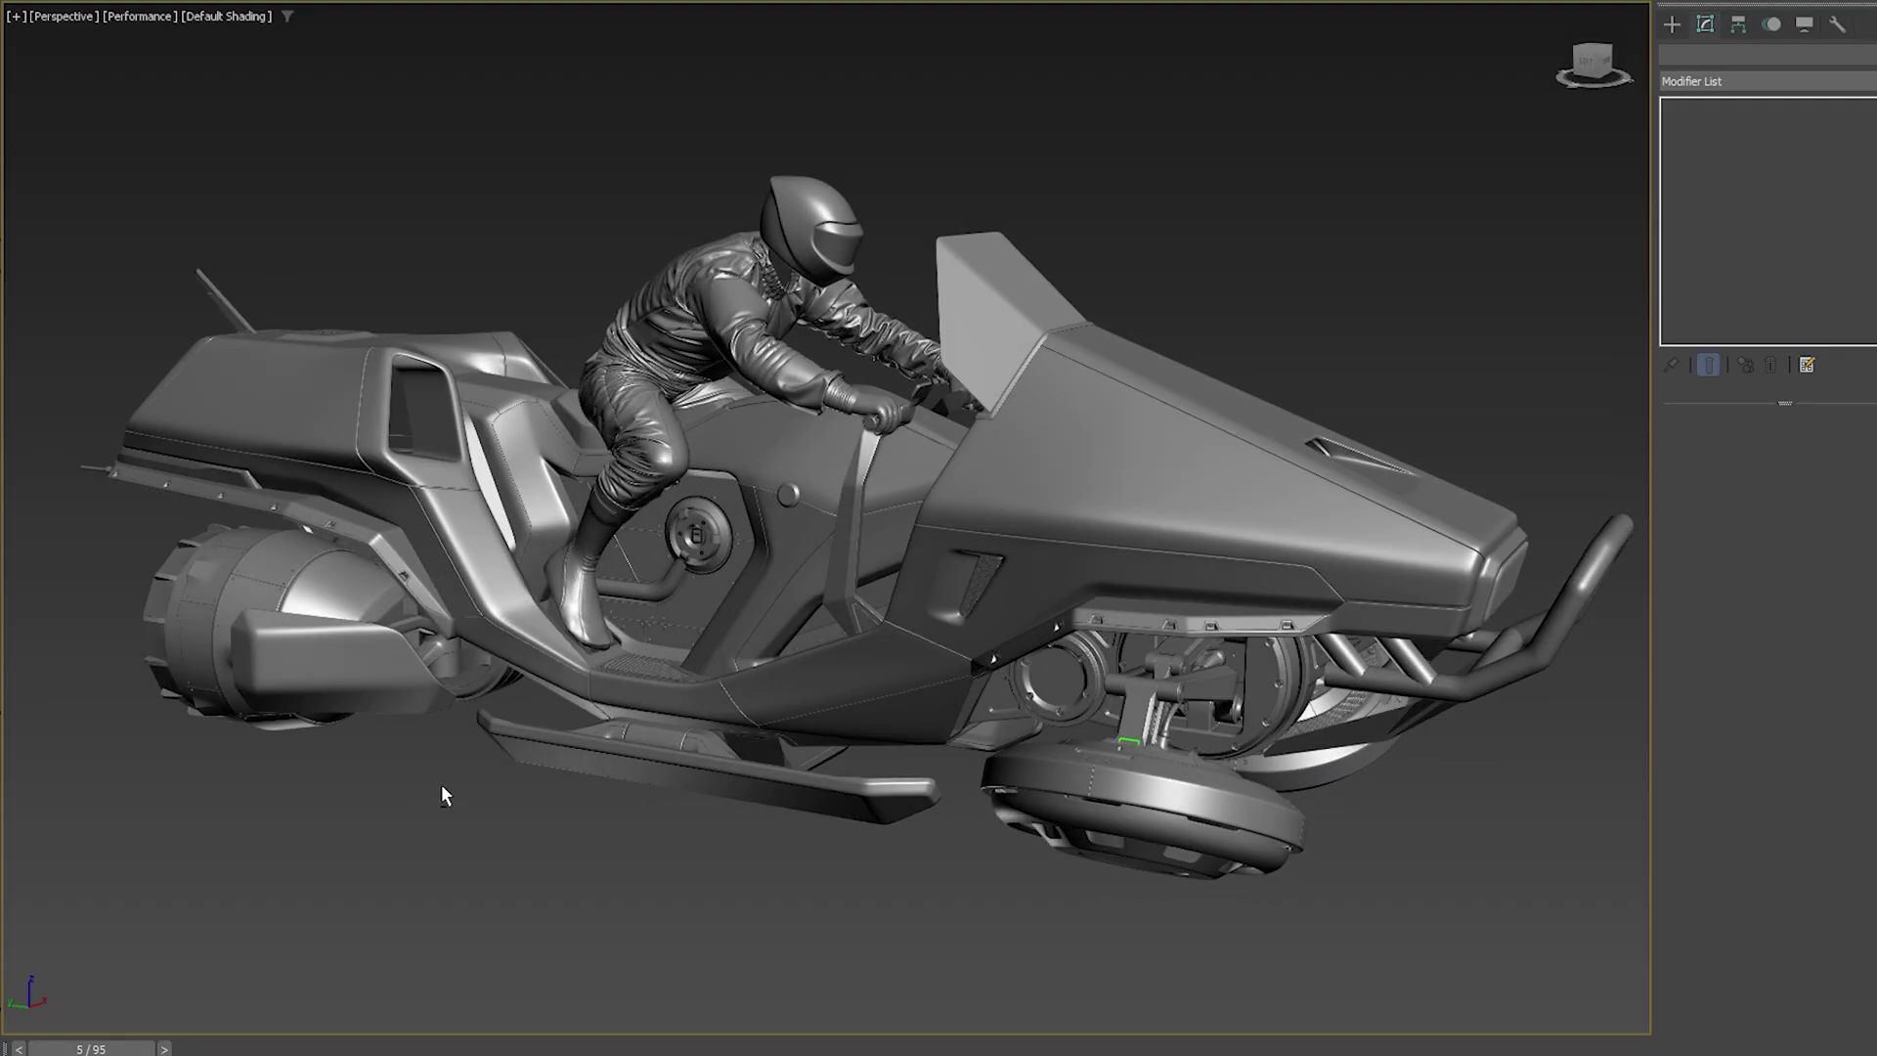
pyautogui.moveTo(442, 786)
pyautogui.keyDown('alt'); pyautogui.mouseDown(button='middle')
pyautogui.moveTo(673, 771)
pyautogui.moveTo(644, 771)
pyautogui.mouseUp(button='middle'); pyautogui.keyUp('alt')
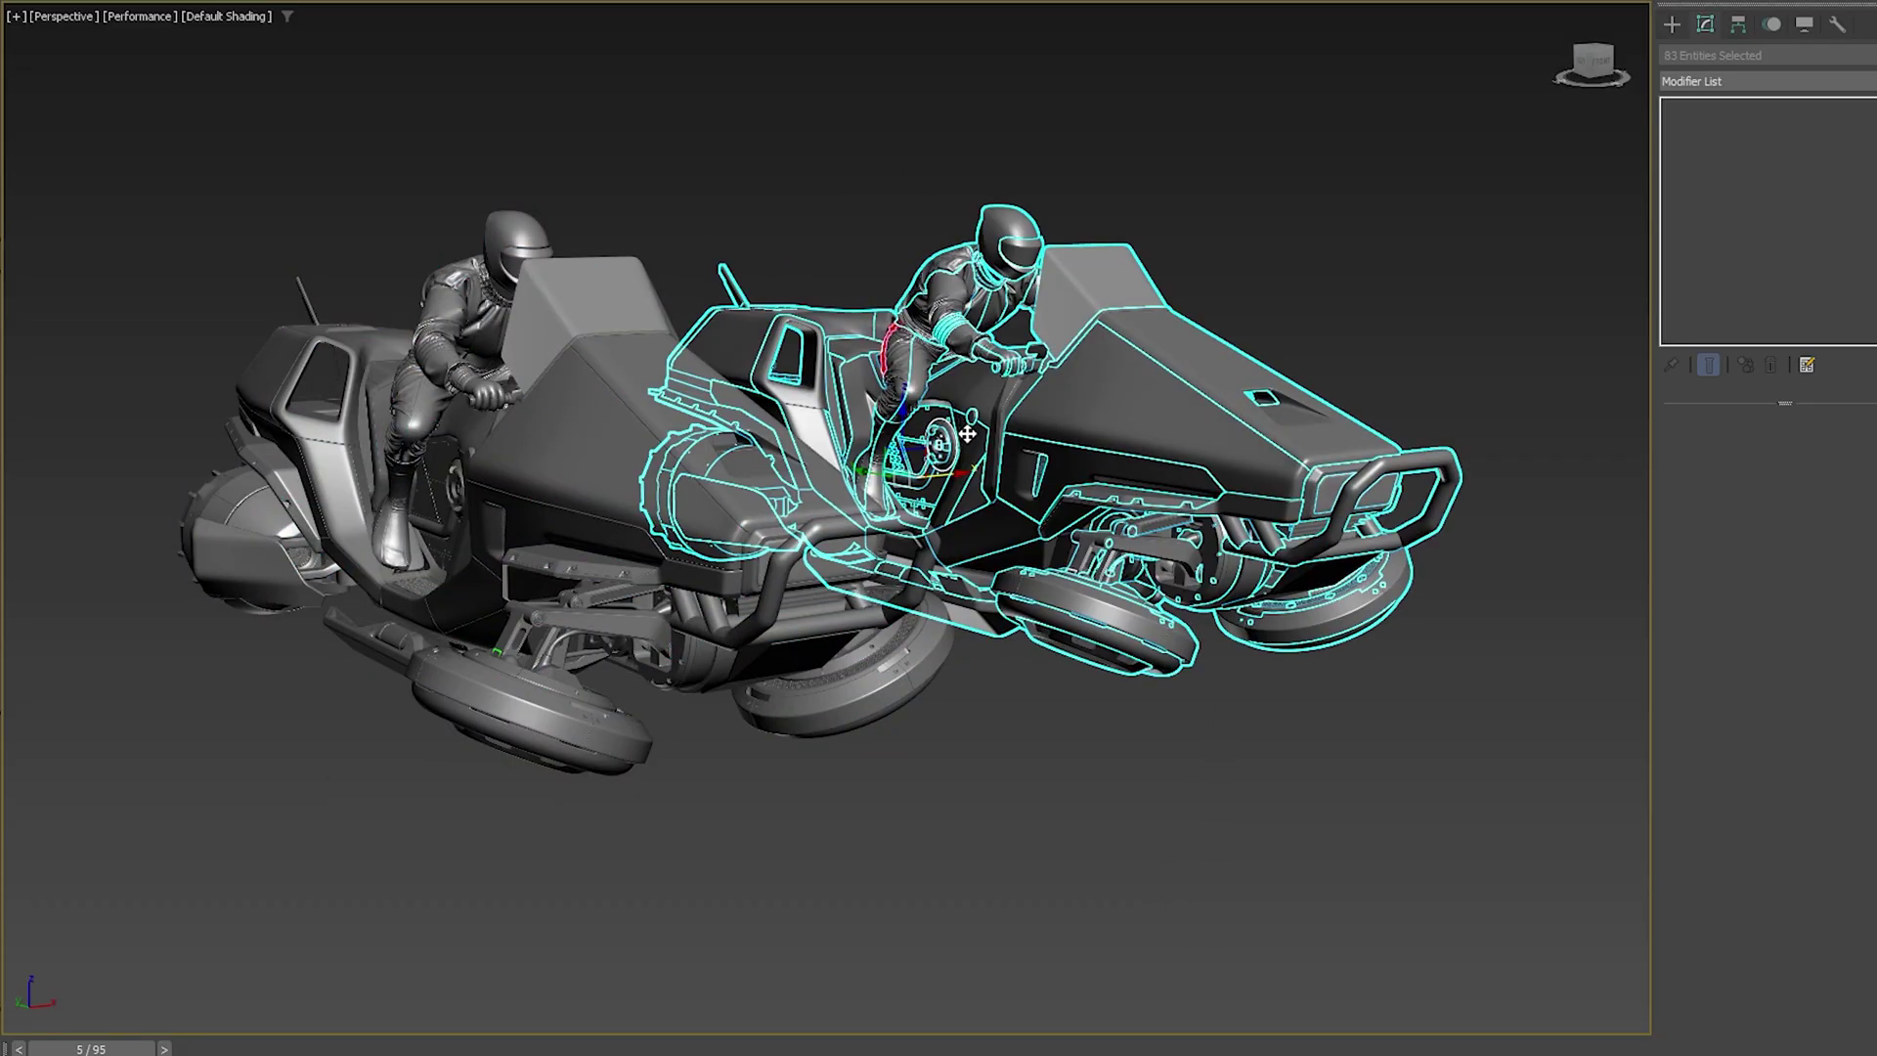
pyautogui.keyDown('shift'); pyautogui.moveTo(966, 432); pyautogui.dragTo(864, 465); pyautogui.keyUp('shift')
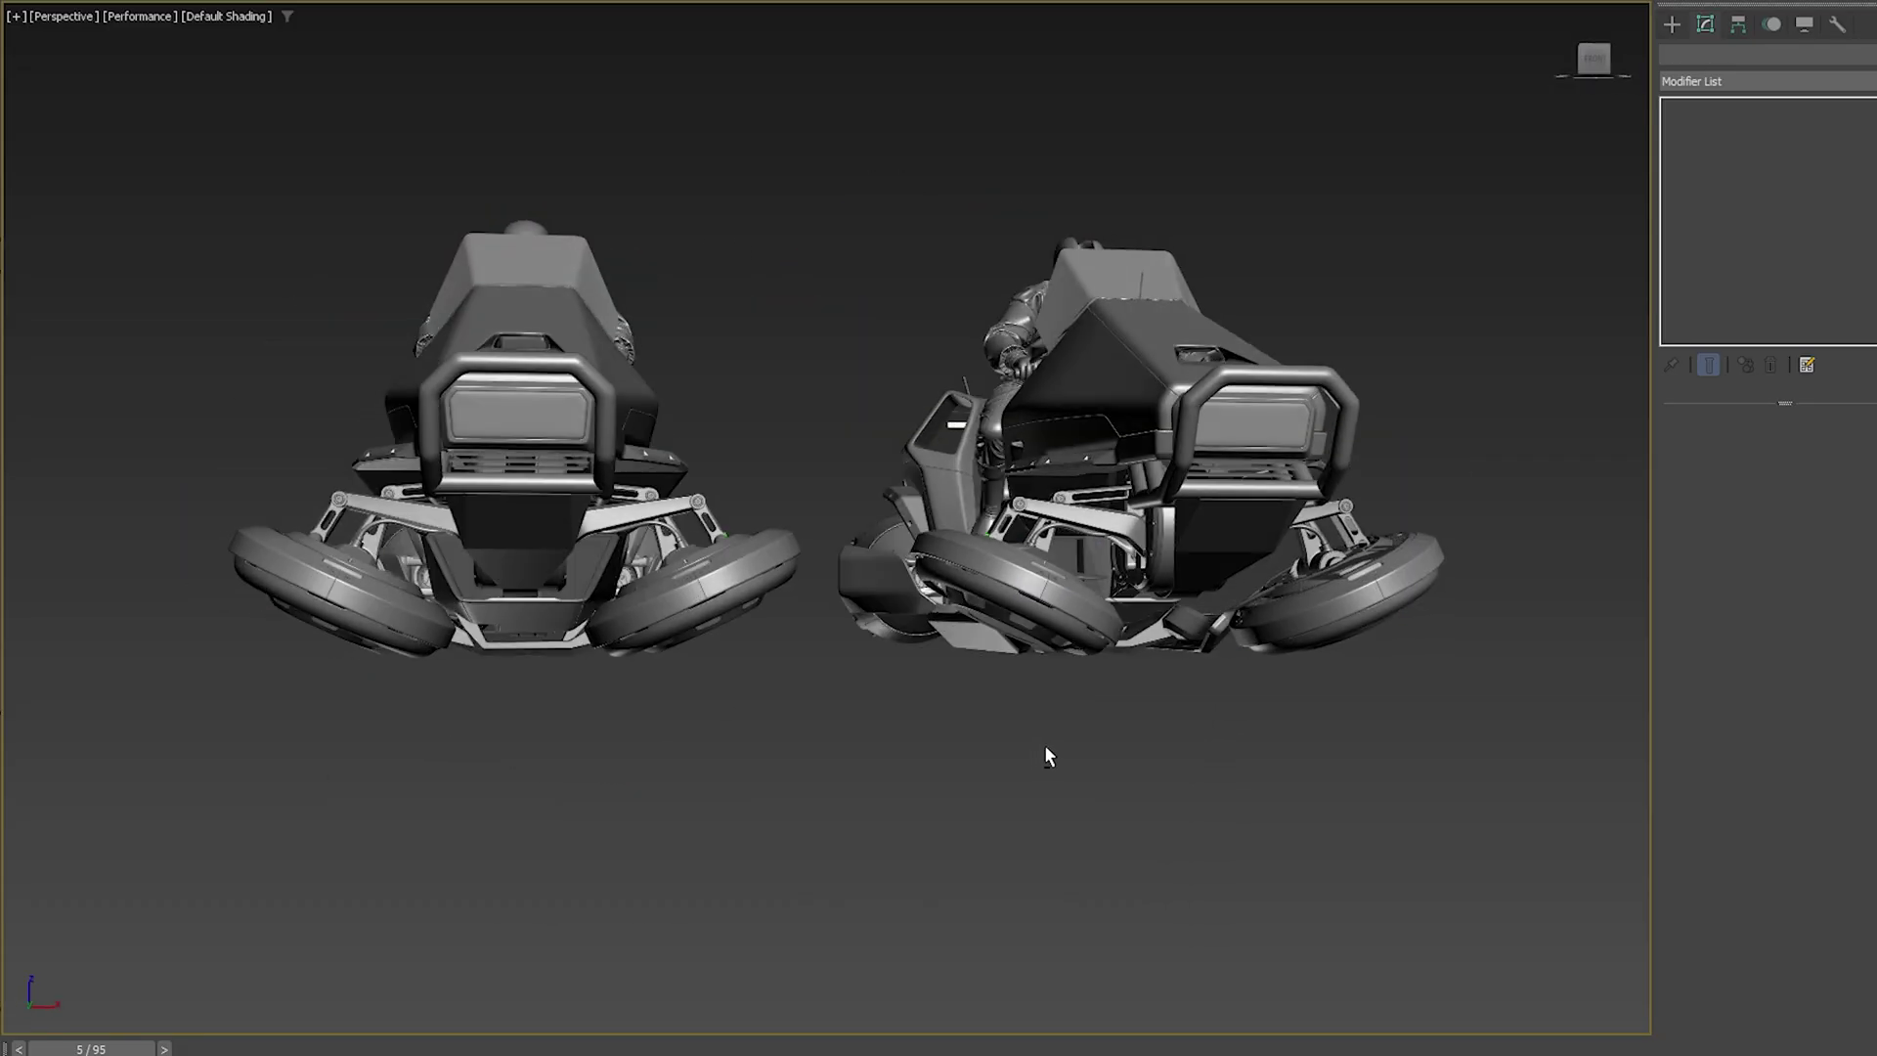
# Instance-copy the teapot along X as Teapot002, then make Teapot002 unique
pyautogui.moveTo(1044, 743)
pyautogui.keyDown('alt'); pyautogui.mouseDown(button='middle')
pyautogui.moveTo(1261, 712)
pyautogui.moveTo(1224, 731)
pyautogui.moveTo(1211, 796)
pyautogui.moveTo(1236, 805)
pyautogui.moveTo(1283, 689)
pyautogui.moveTo(1266, 645)
pyautogui.mouseUp(button='middle'); pyautogui.keyUp('alt')
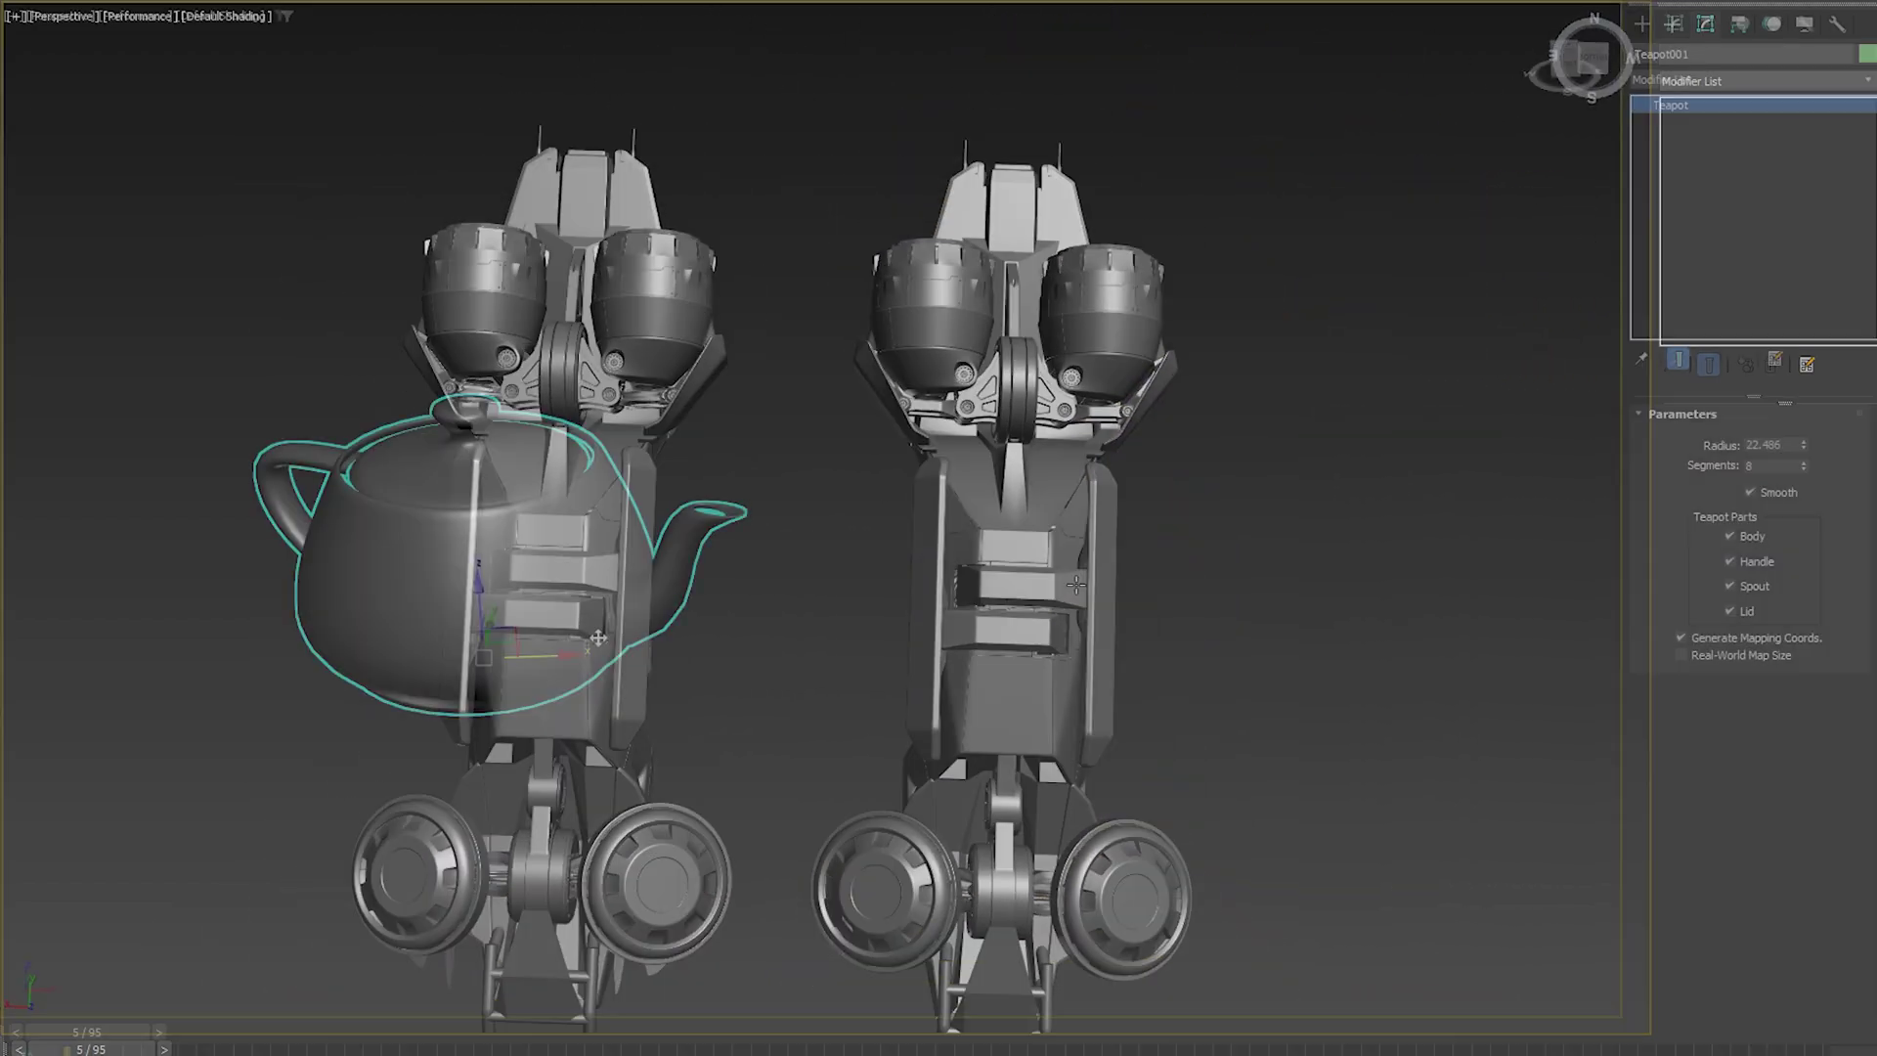
pyautogui.keyDown('shift'); pyautogui.moveTo(554, 658); pyautogui.dragTo(1171, 637); pyautogui.keyUp('shift')
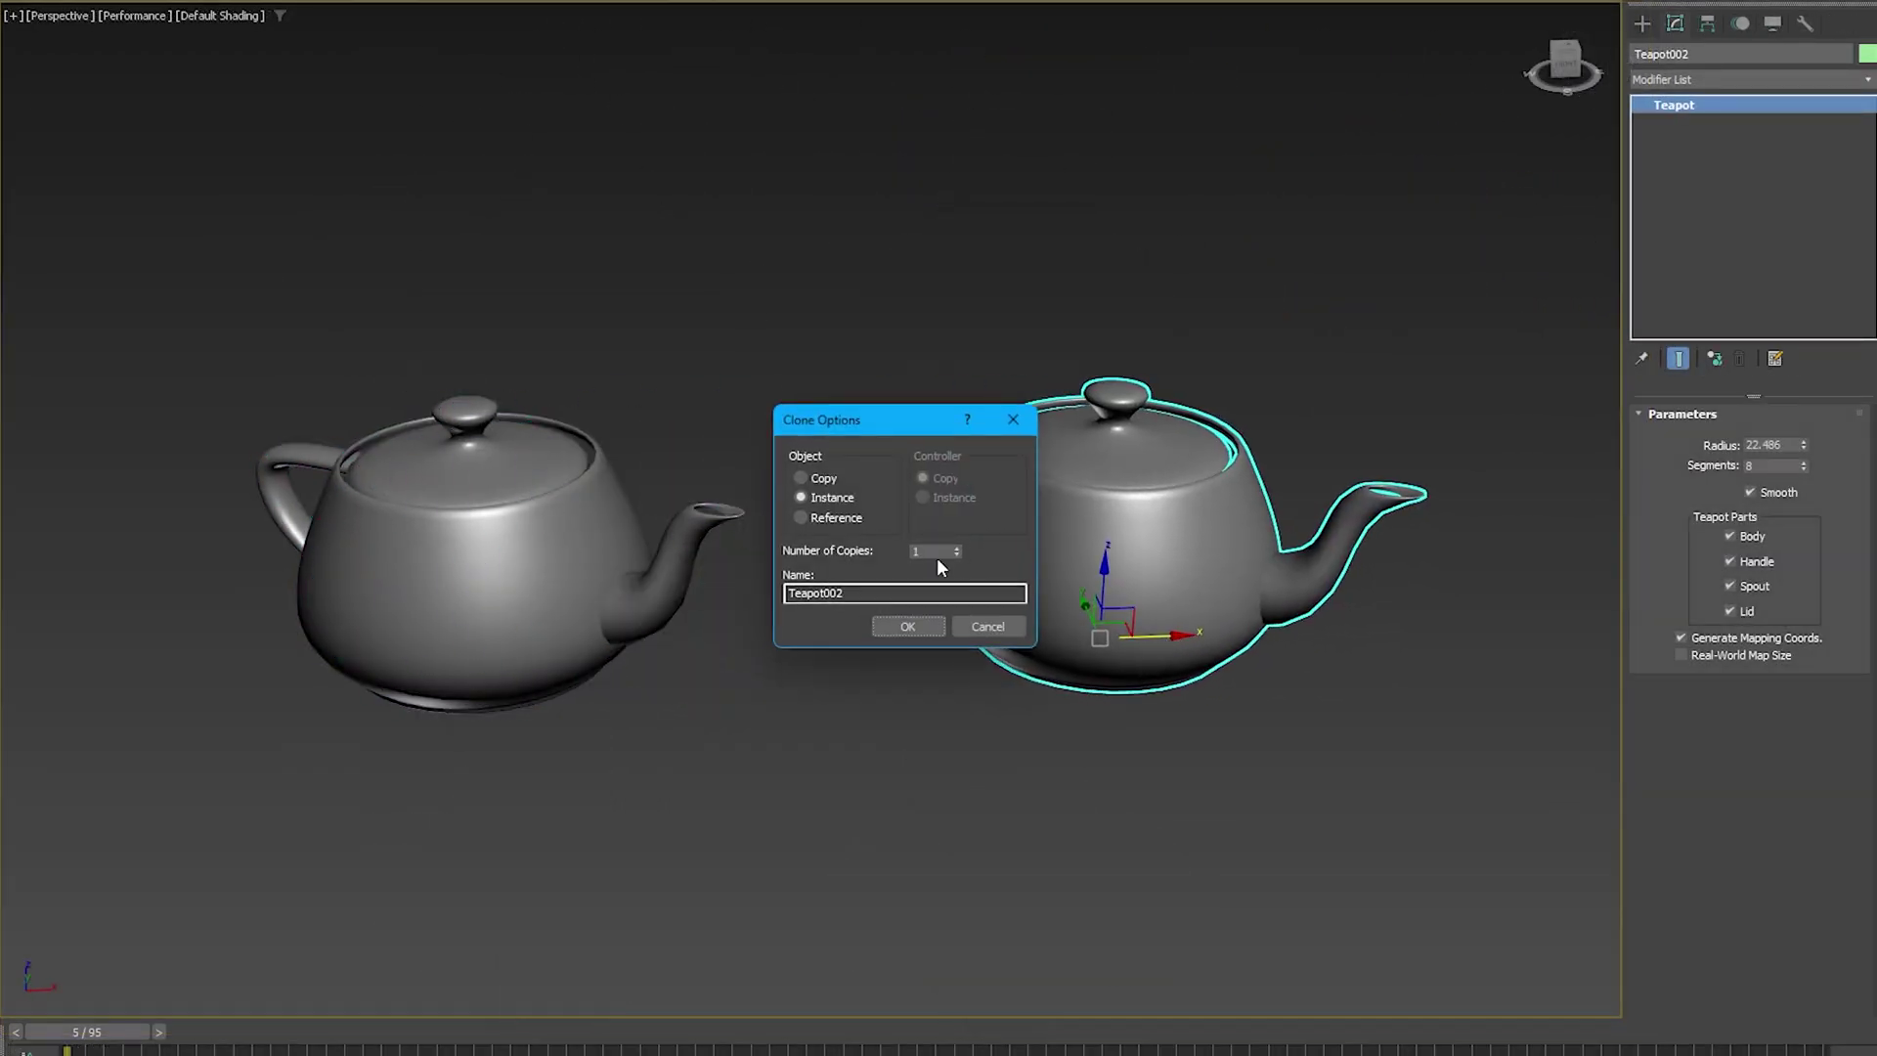
pyautogui.click(902, 627)
pyautogui.click(946, 356)
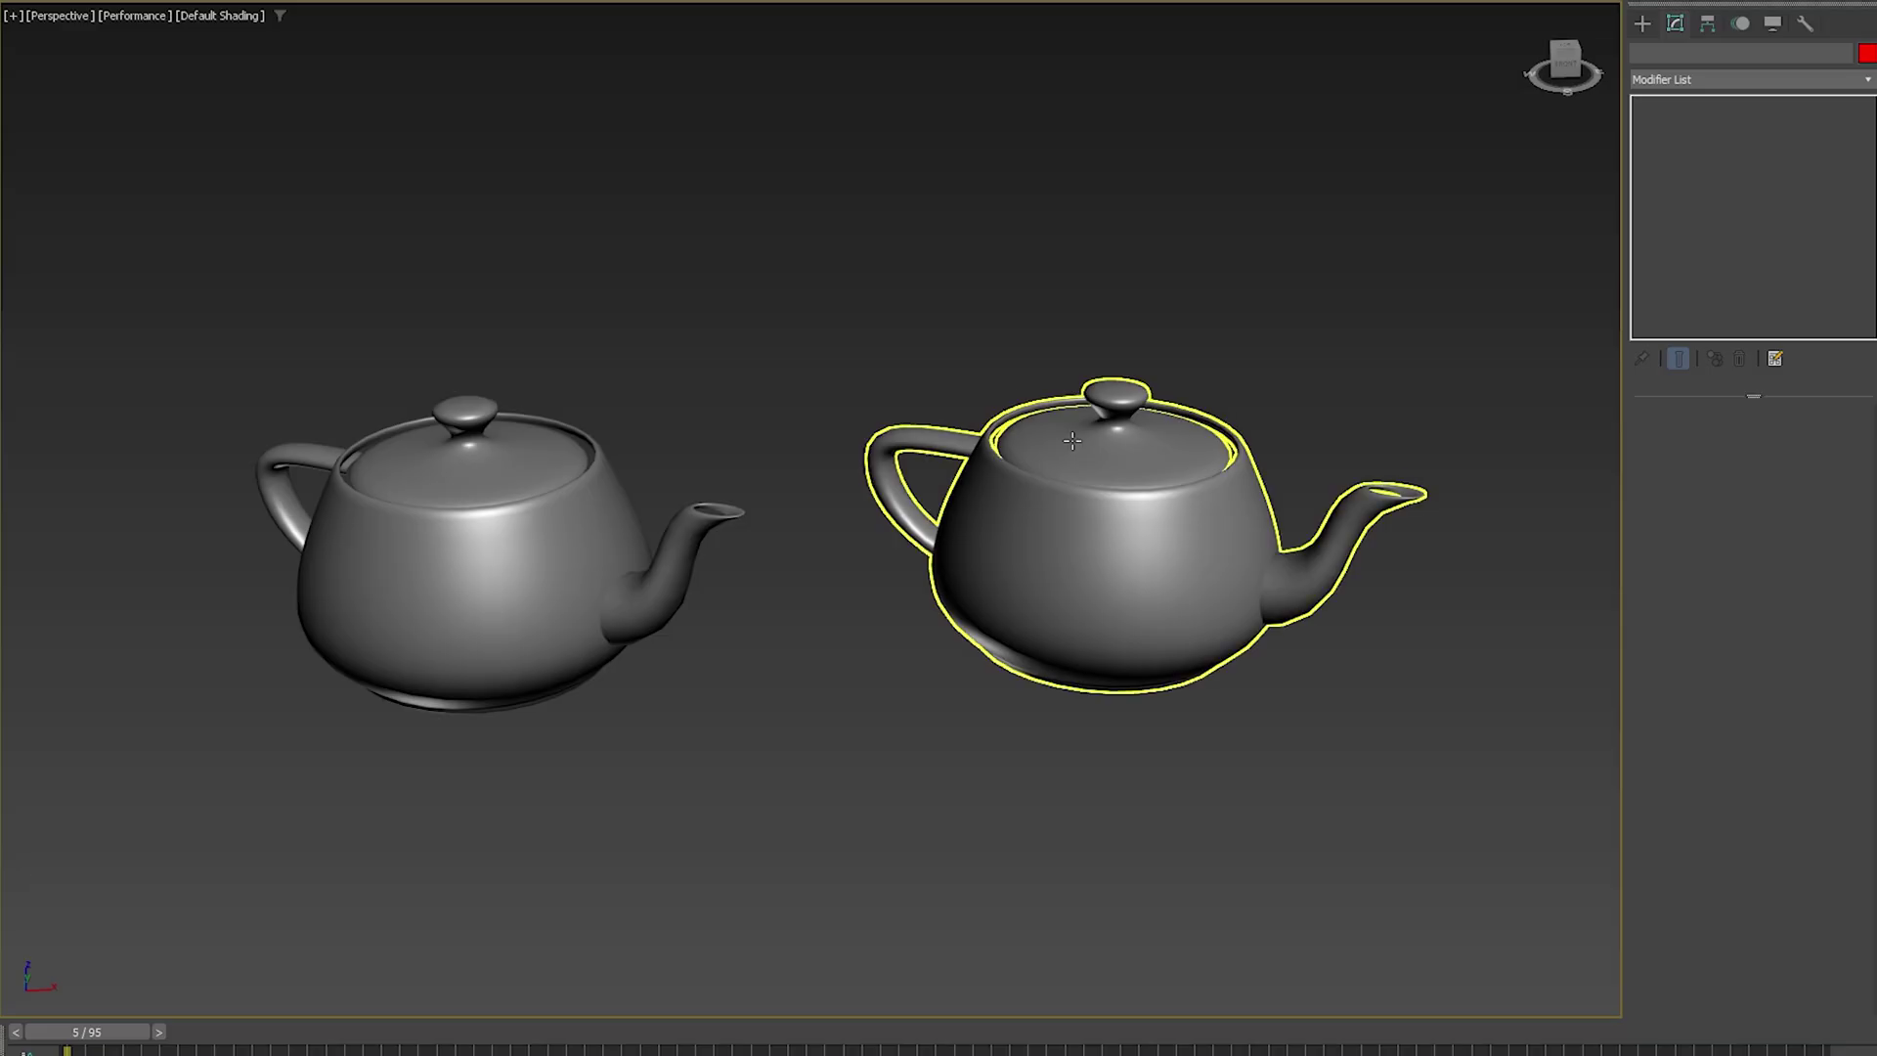
pyautogui.moveTo(1206, 322)
pyautogui.keyDown('alt'); pyautogui.mouseDown(button='middle')
pyautogui.moveTo(893, 342)
pyautogui.moveTo(1219, 306)
pyautogui.mouseUp(button='middle'); pyautogui.keyUp('alt')
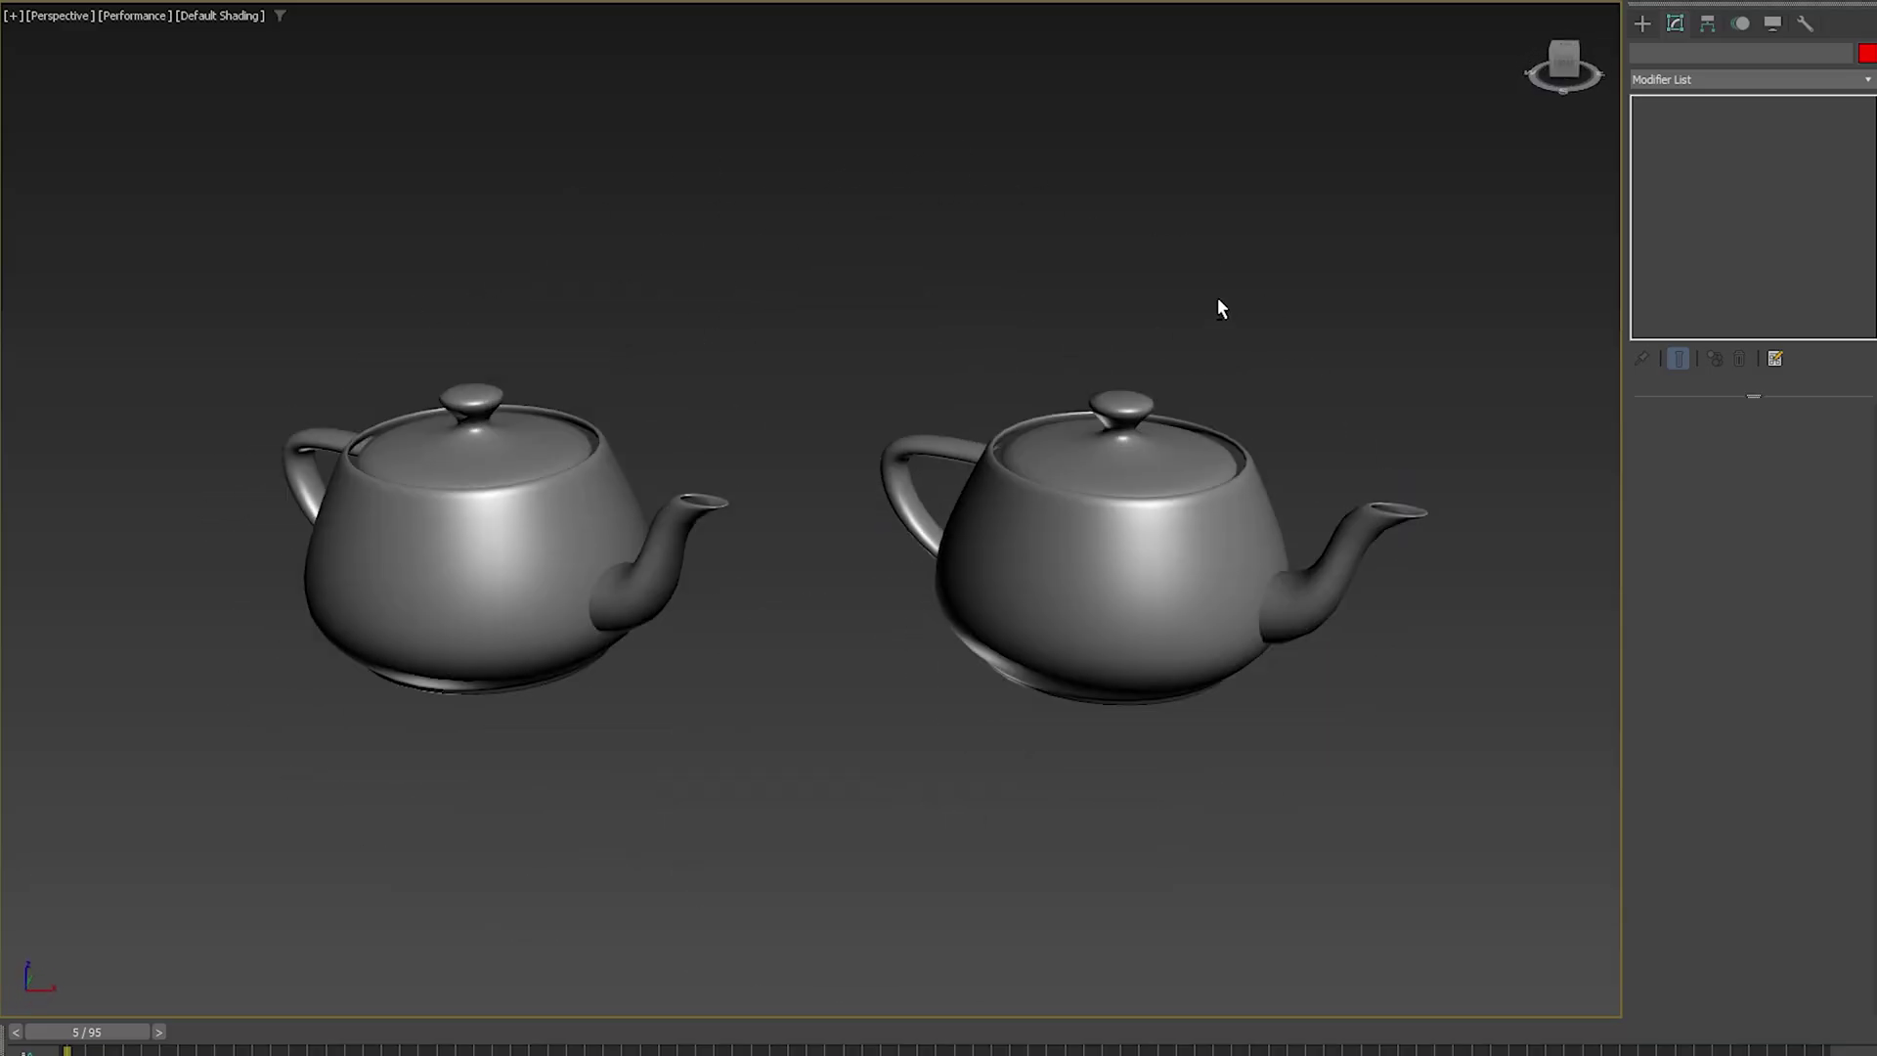
pyautogui.click(1170, 452)
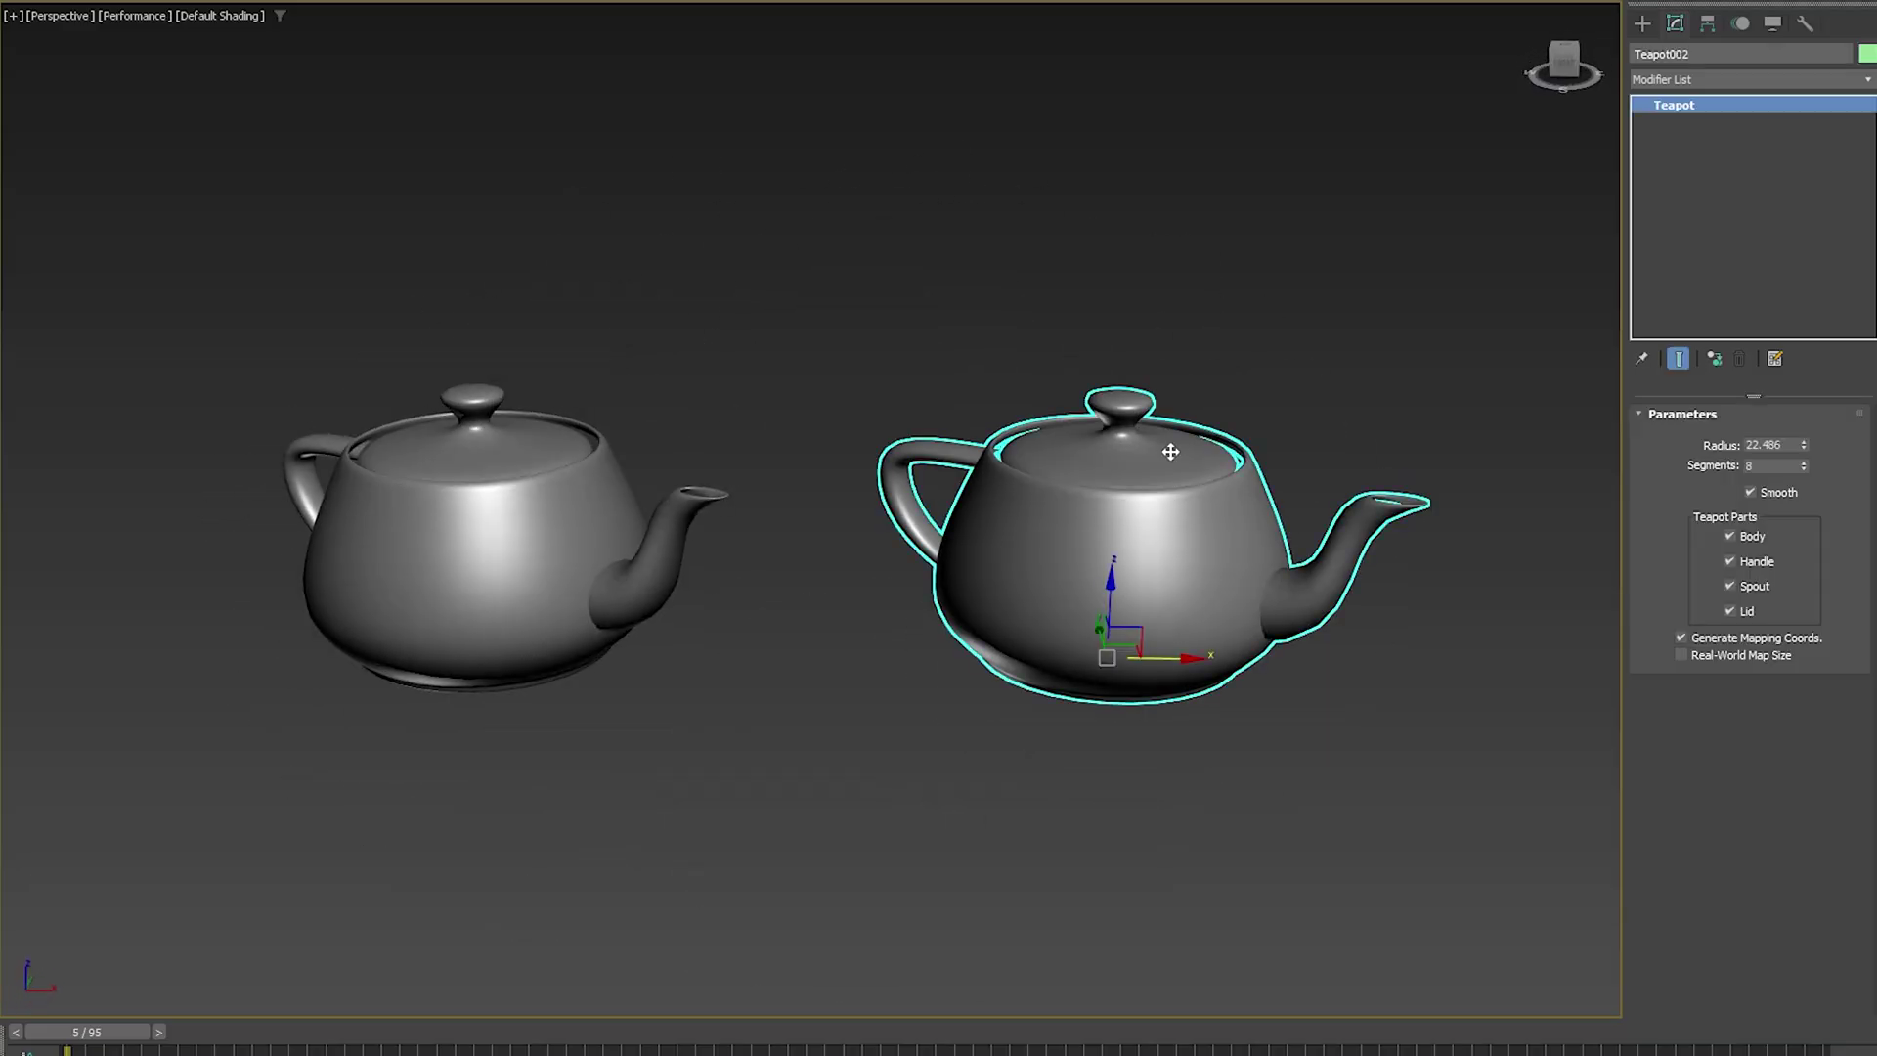
pyautogui.click(1717, 359)
pyautogui.click(1308, 352)
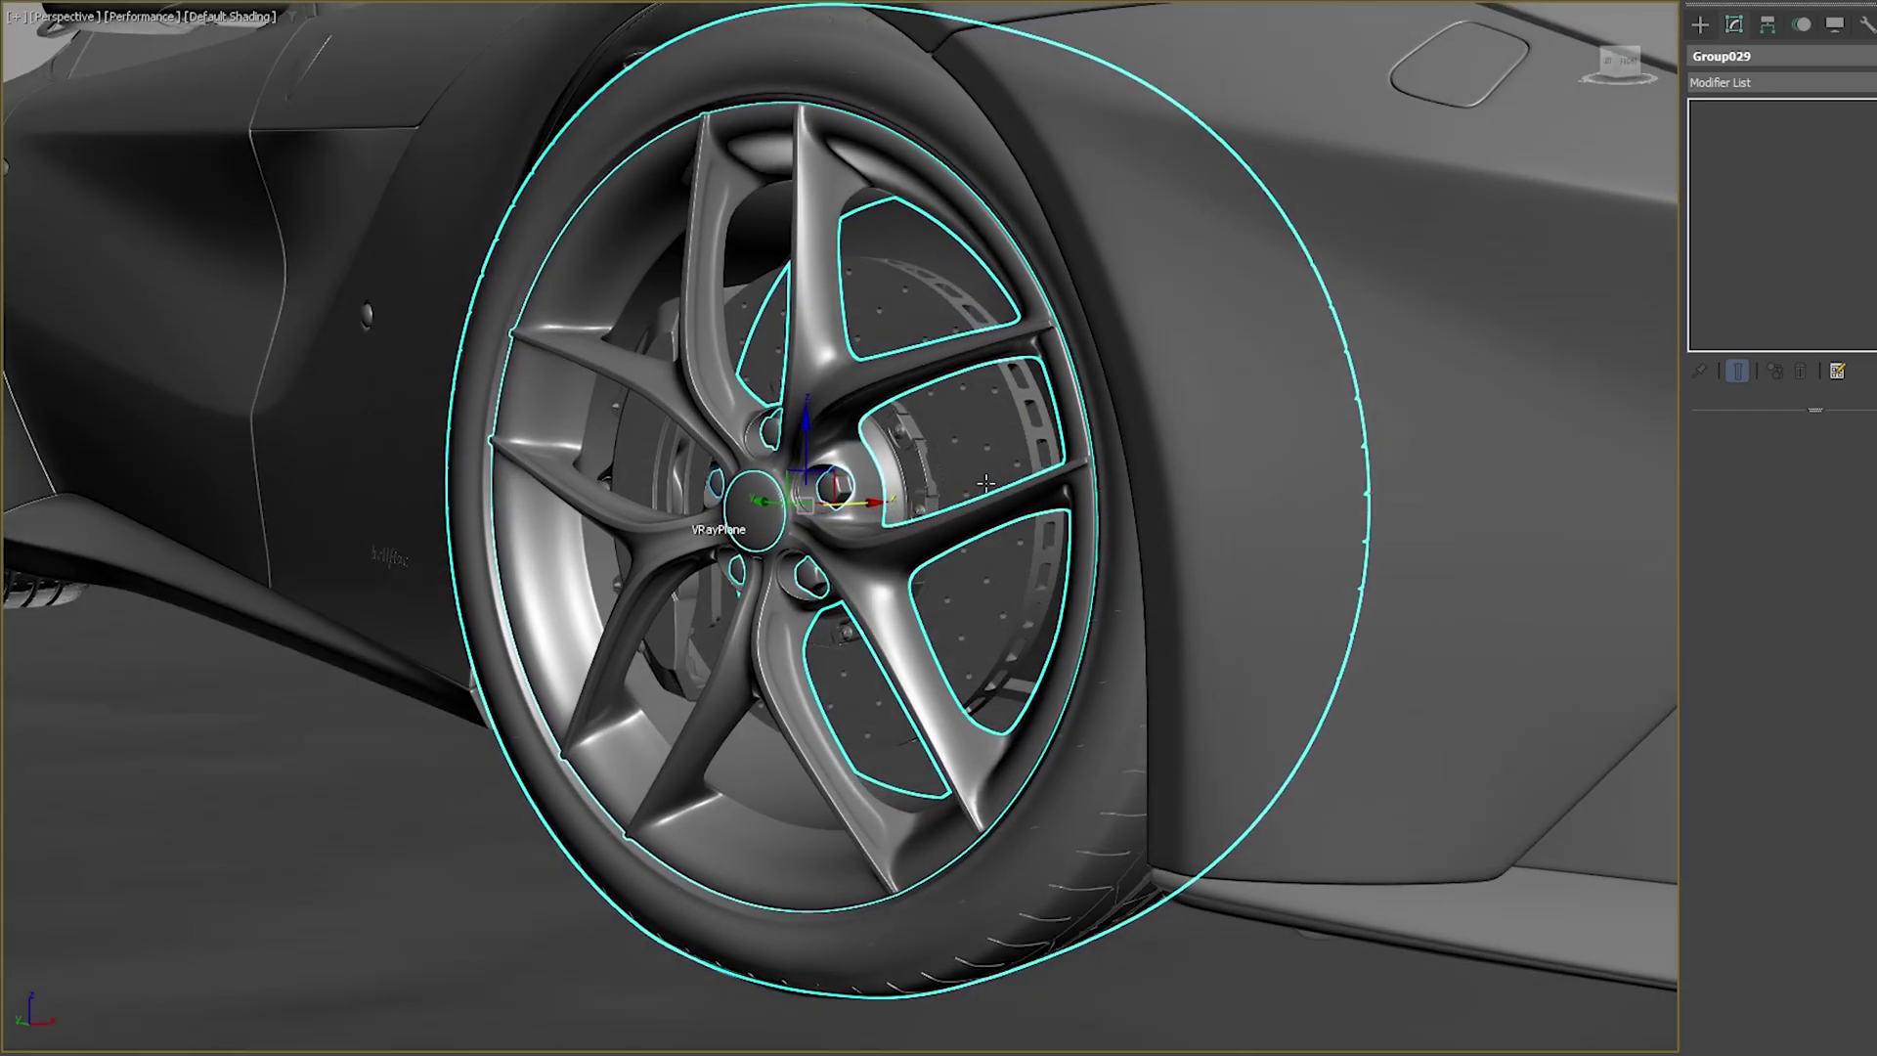
# Orbit and zoom around the sports car's front wheel and fender
pyautogui.keyDown('alt'); pyautogui.moveTo(612, 519); pyautogui.dragTo(623, 268, button='middle'); pyautogui.keyUp('alt')
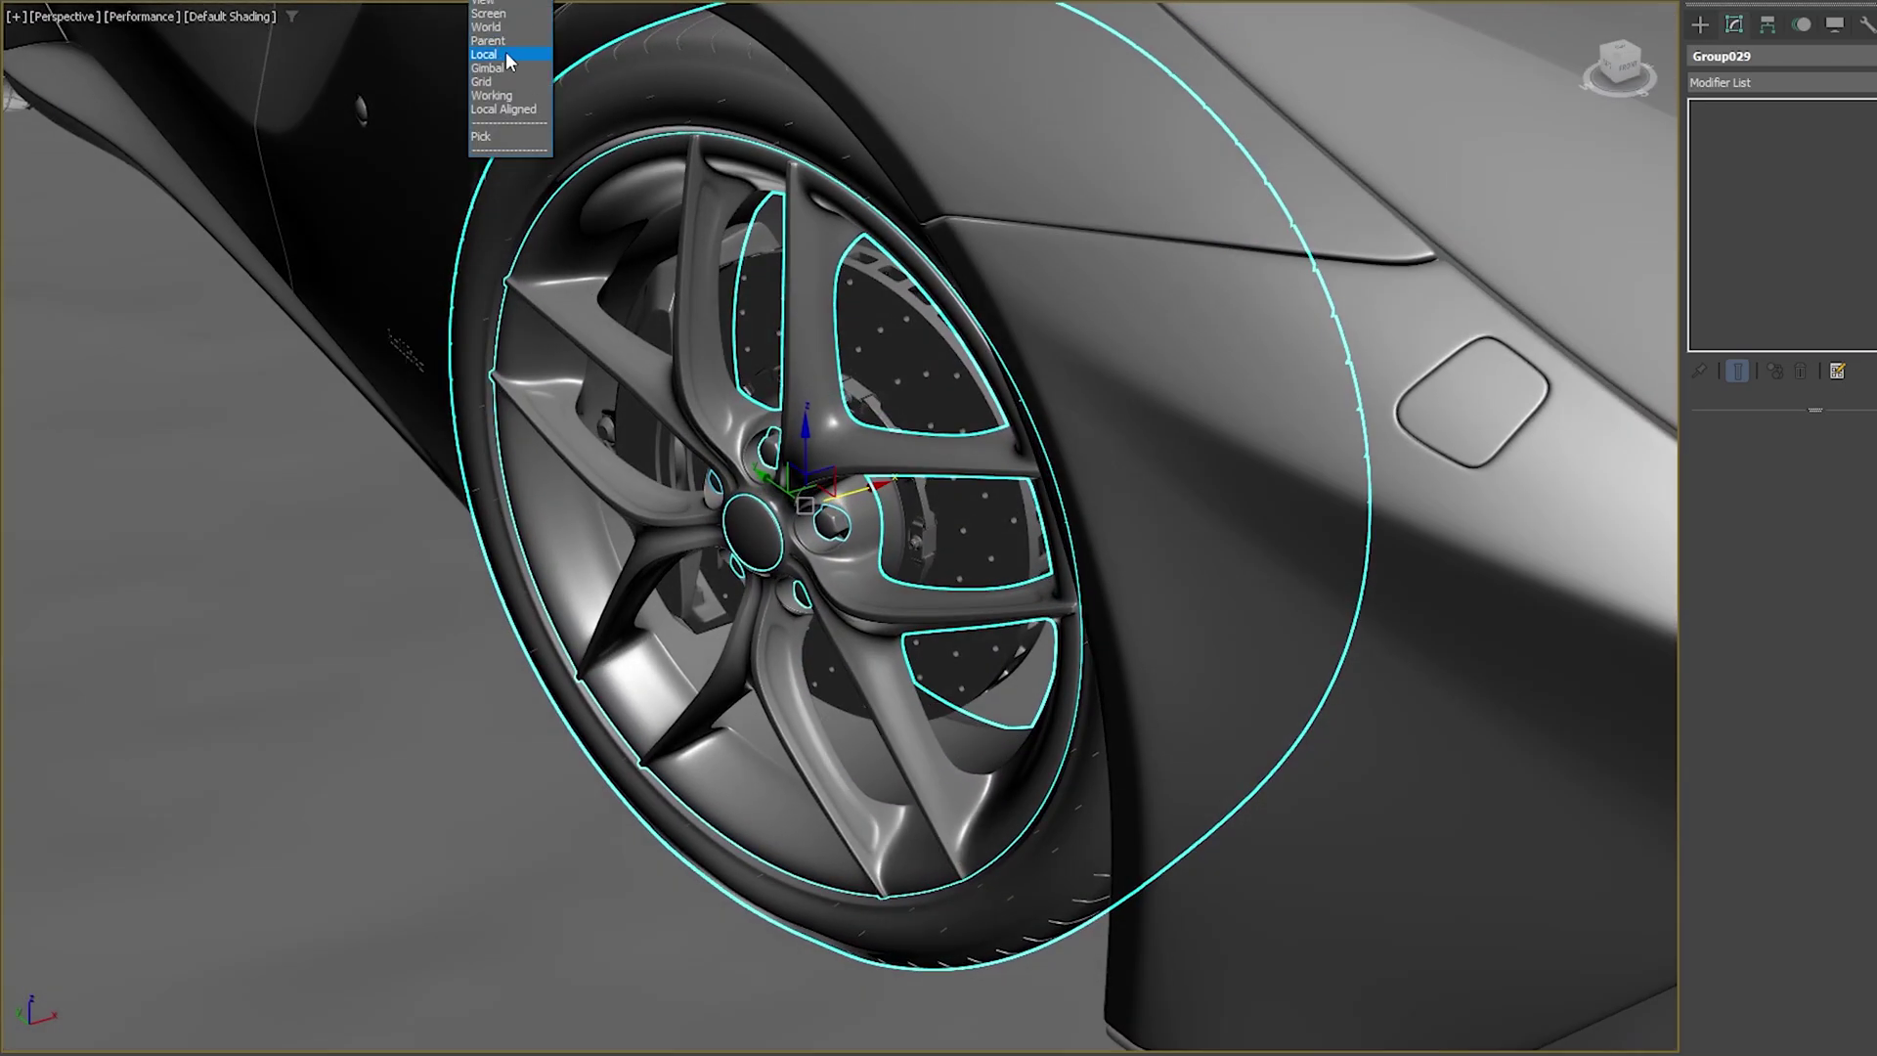
pyautogui.keyDown('alt'); pyautogui.moveTo(953, 502); pyautogui.dragTo(917, 453, button='middle'); pyautogui.keyUp('alt')
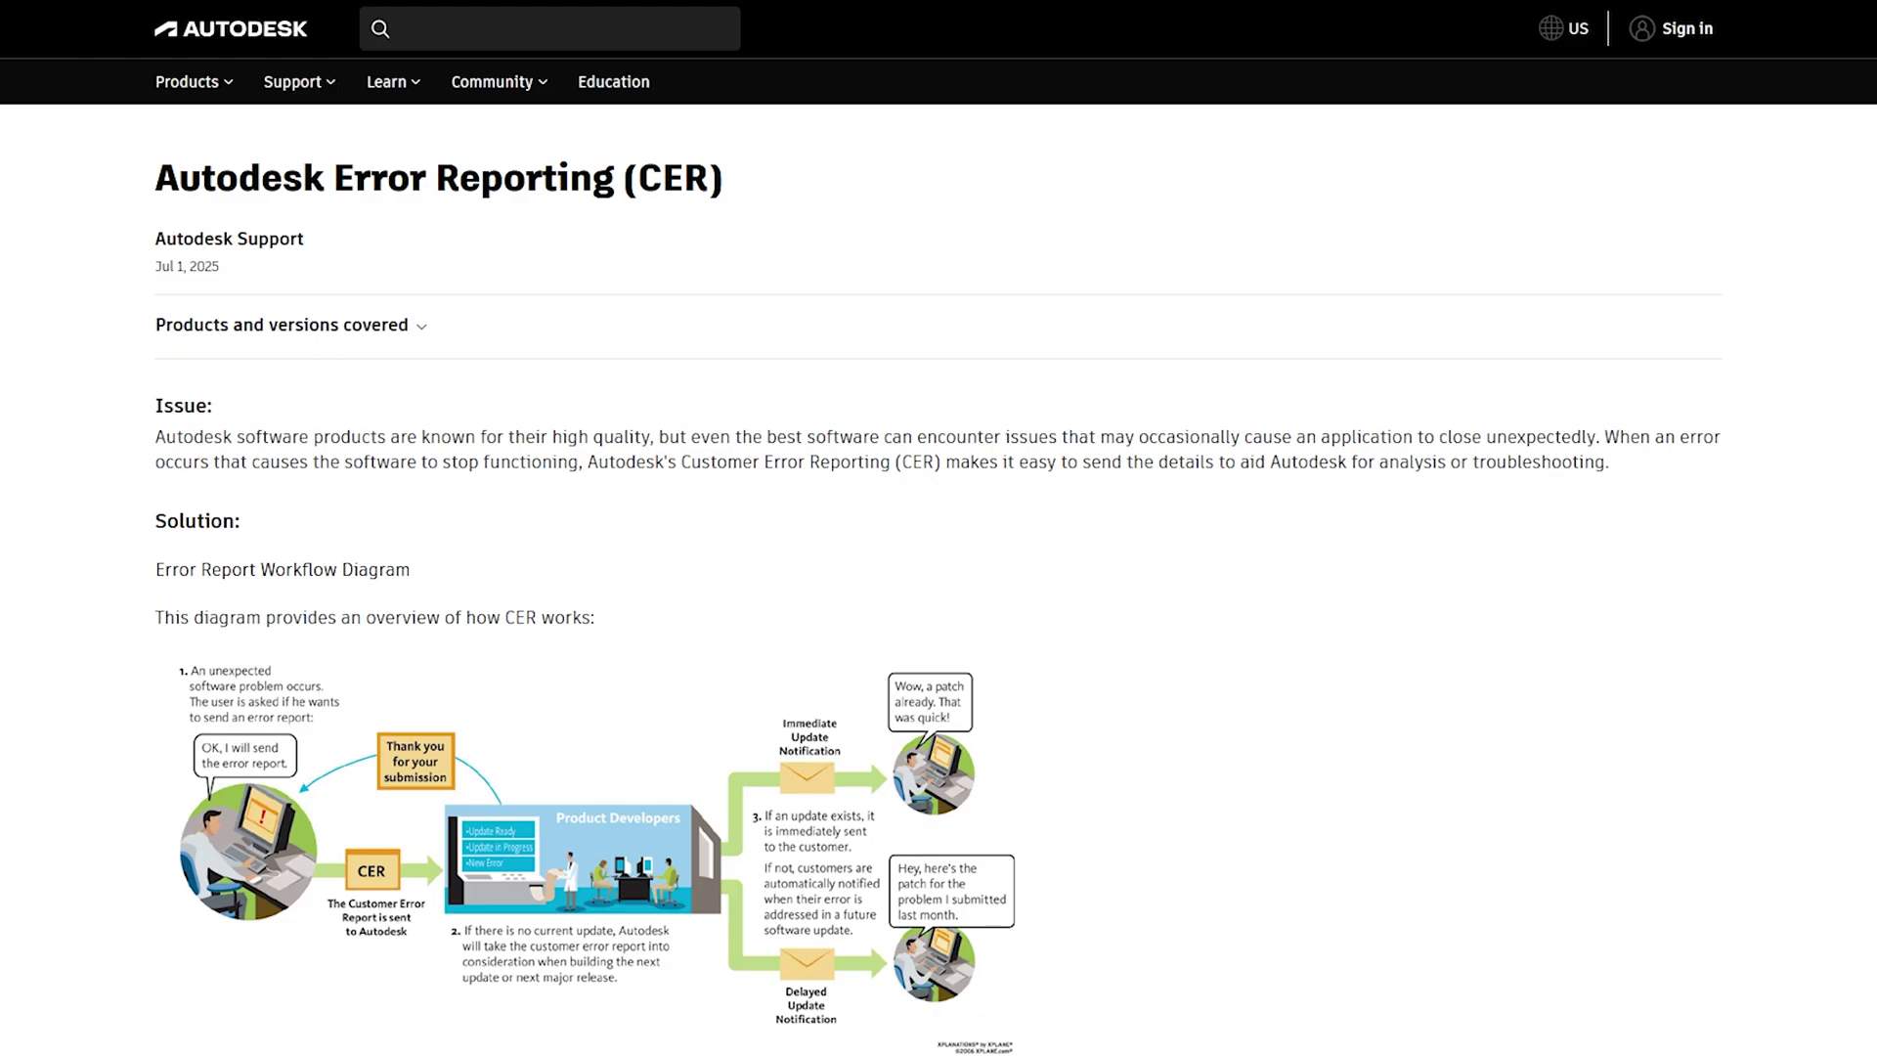
pyautogui.scroll(-3, 937, 587)
pyautogui.scroll(-3, 937, 587)
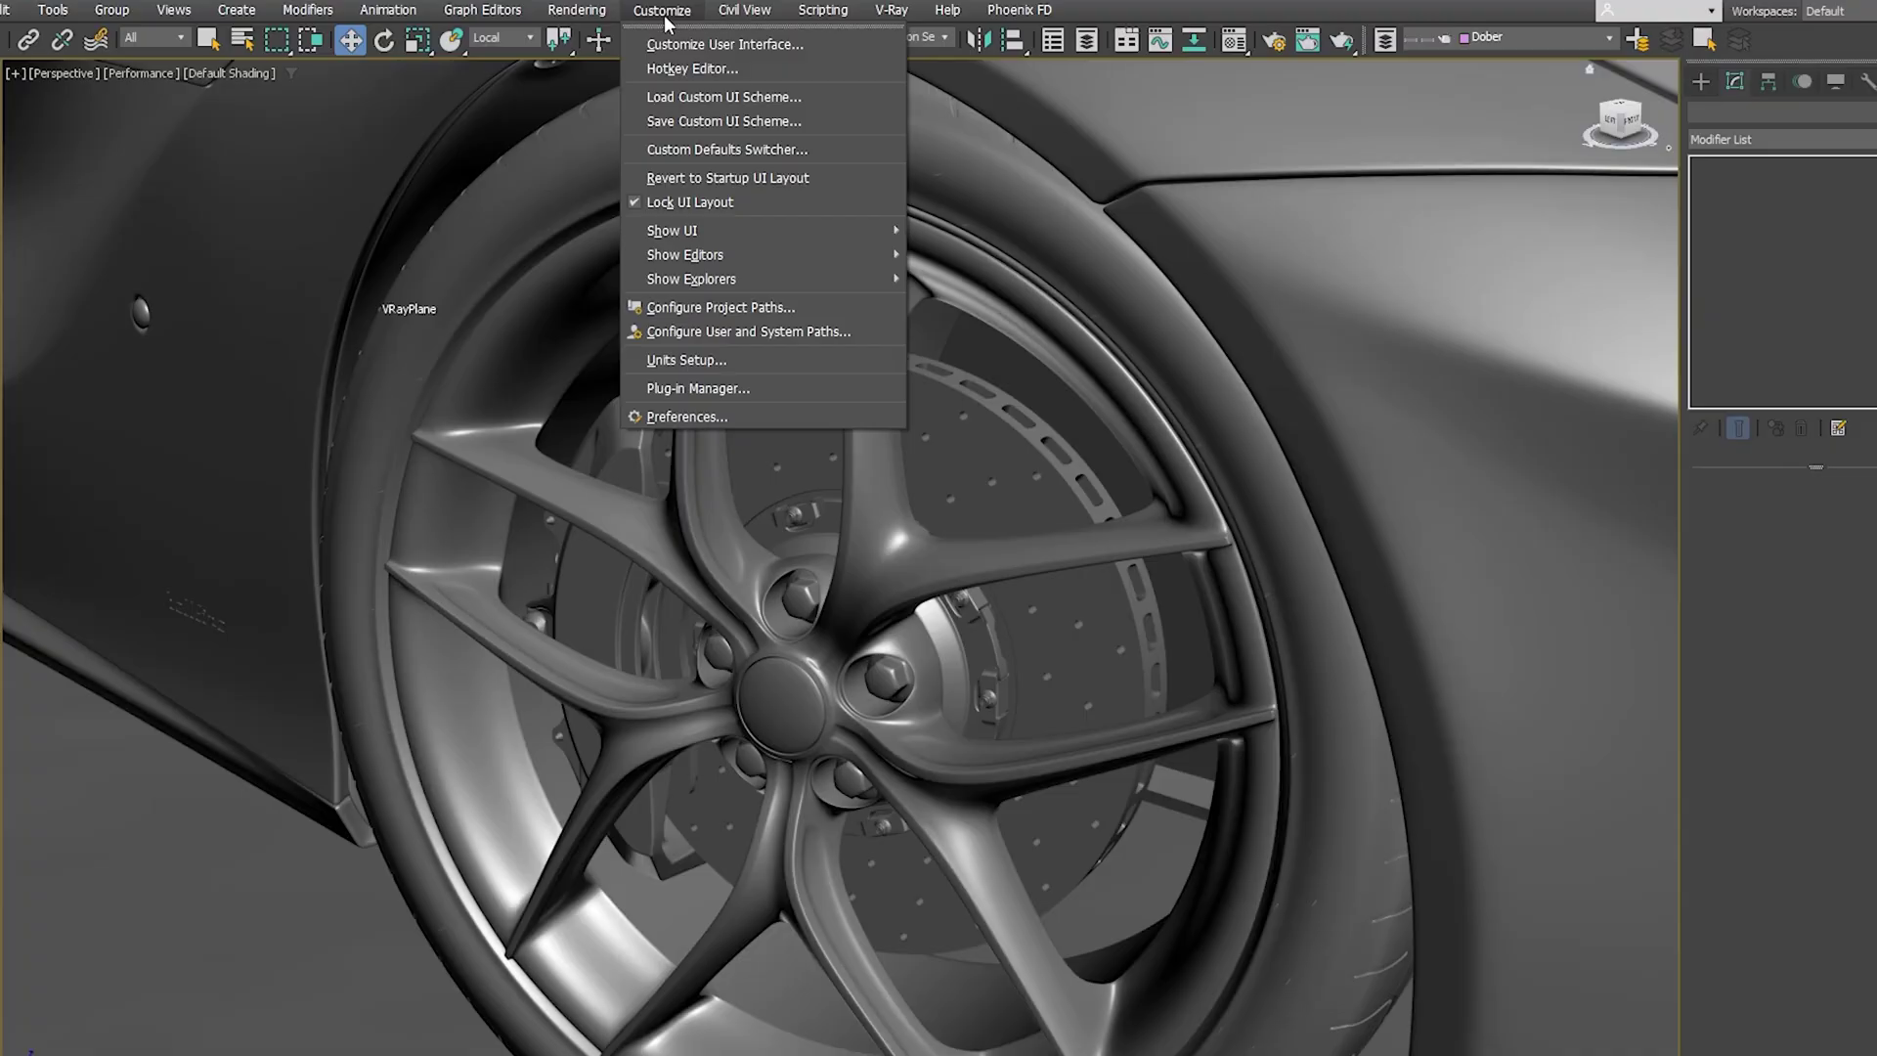
# Open the program preferences on the file-related page
pyautogui.click(724, 419)
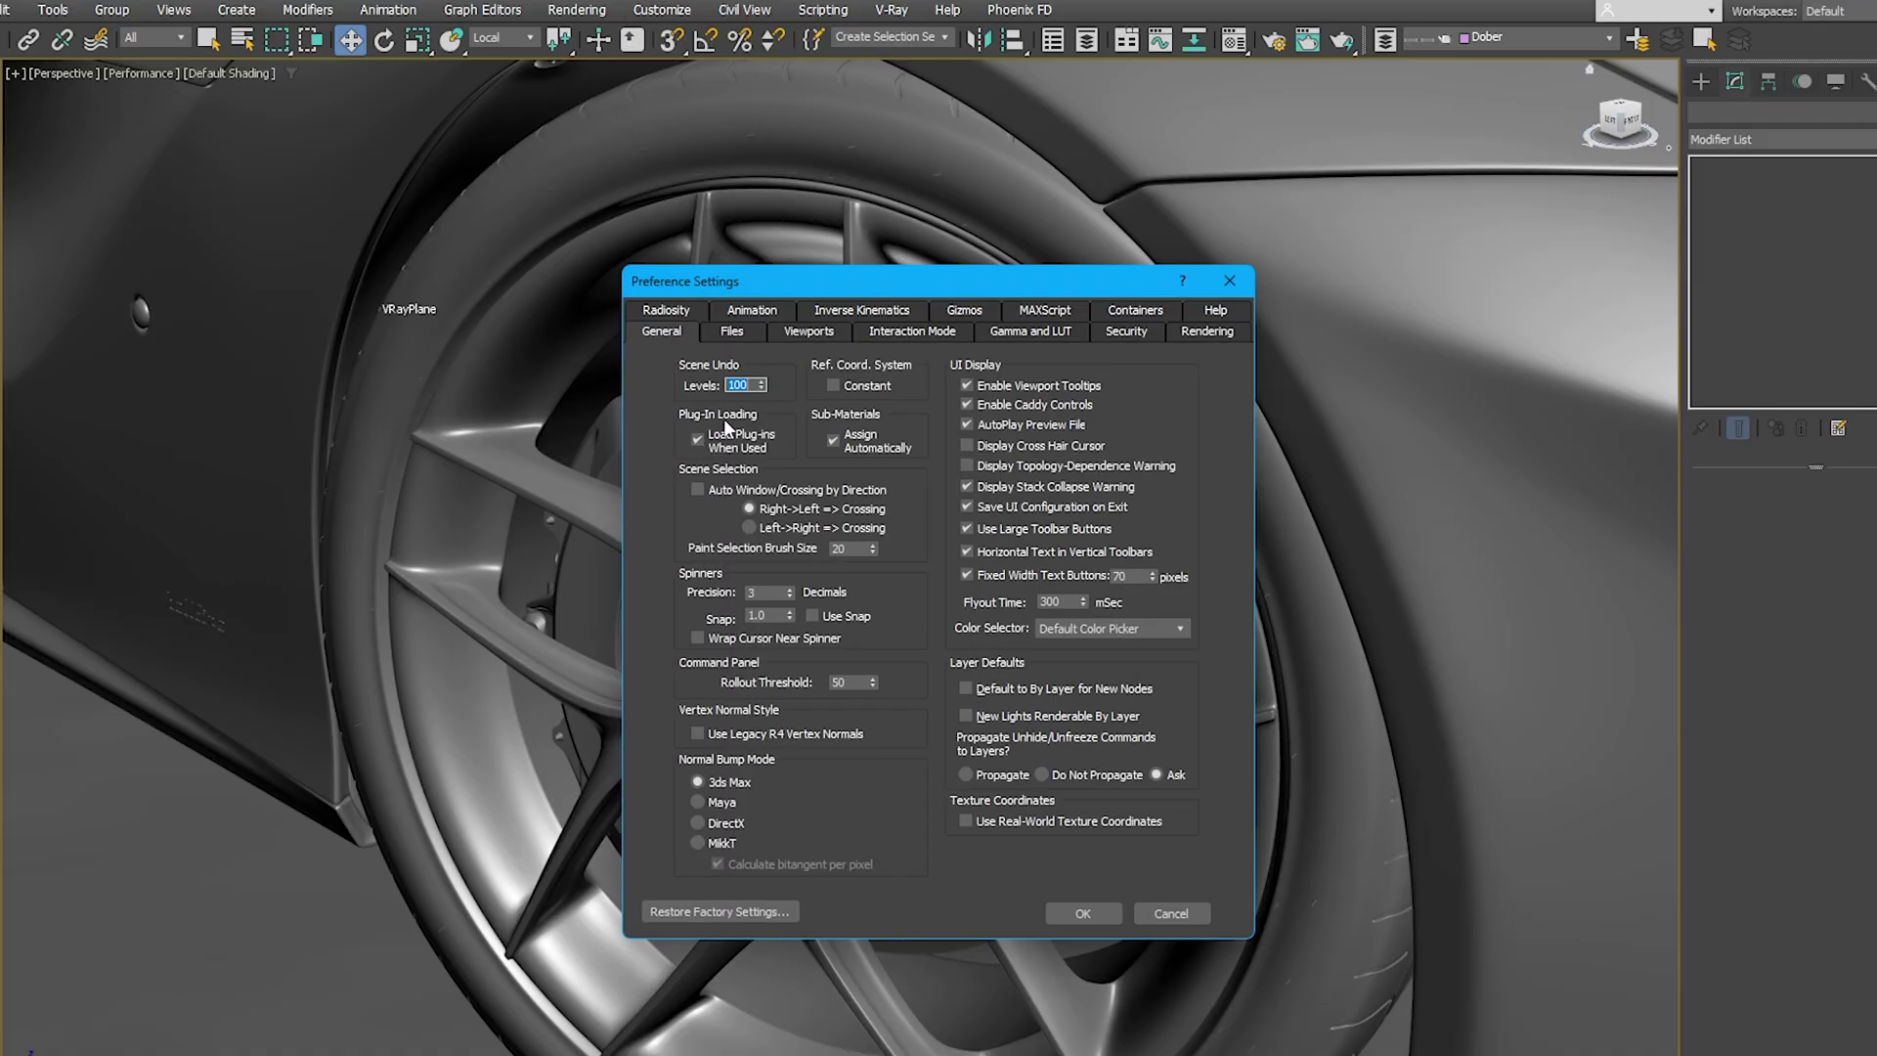
pyautogui.click(724, 330)
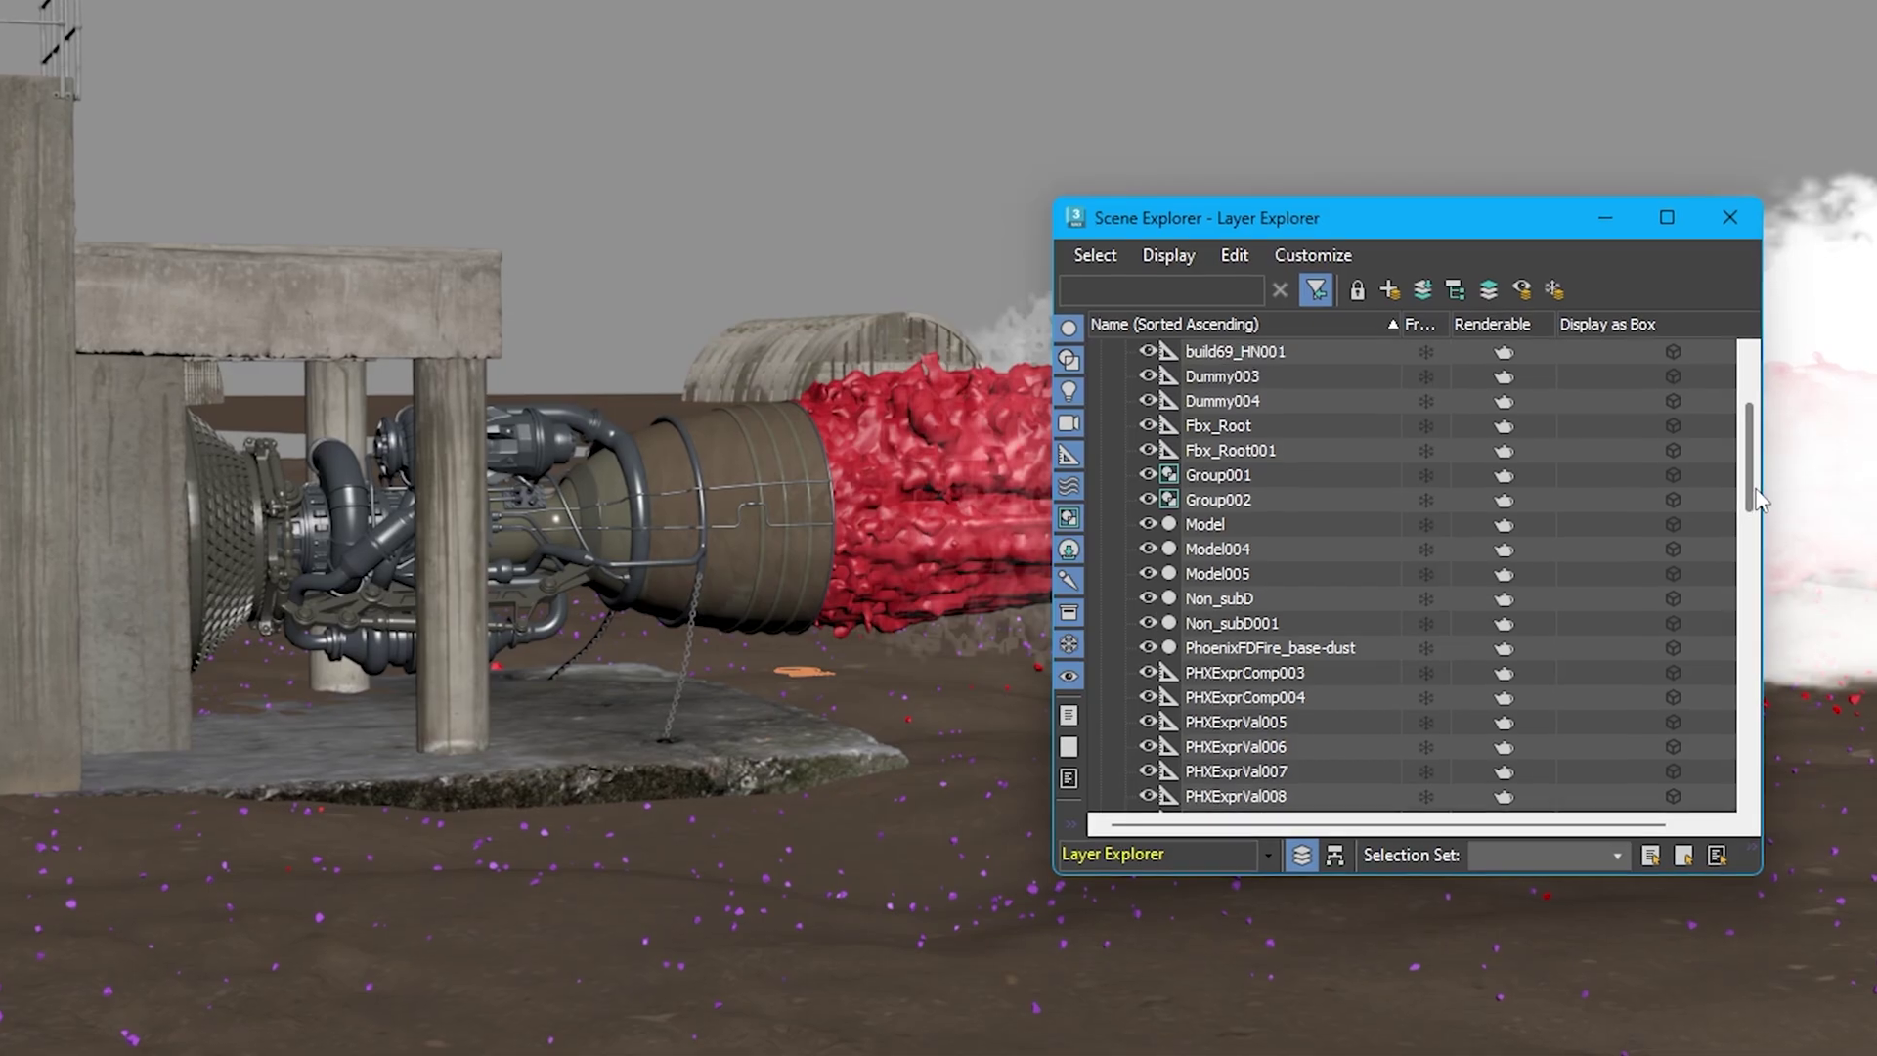
pyautogui.scroll(3, 1434, 408)
# Collapse the FX_dust shock and FX_turnOff layers and expand FX_steam to show its seven children
pyautogui.click(1106, 396)
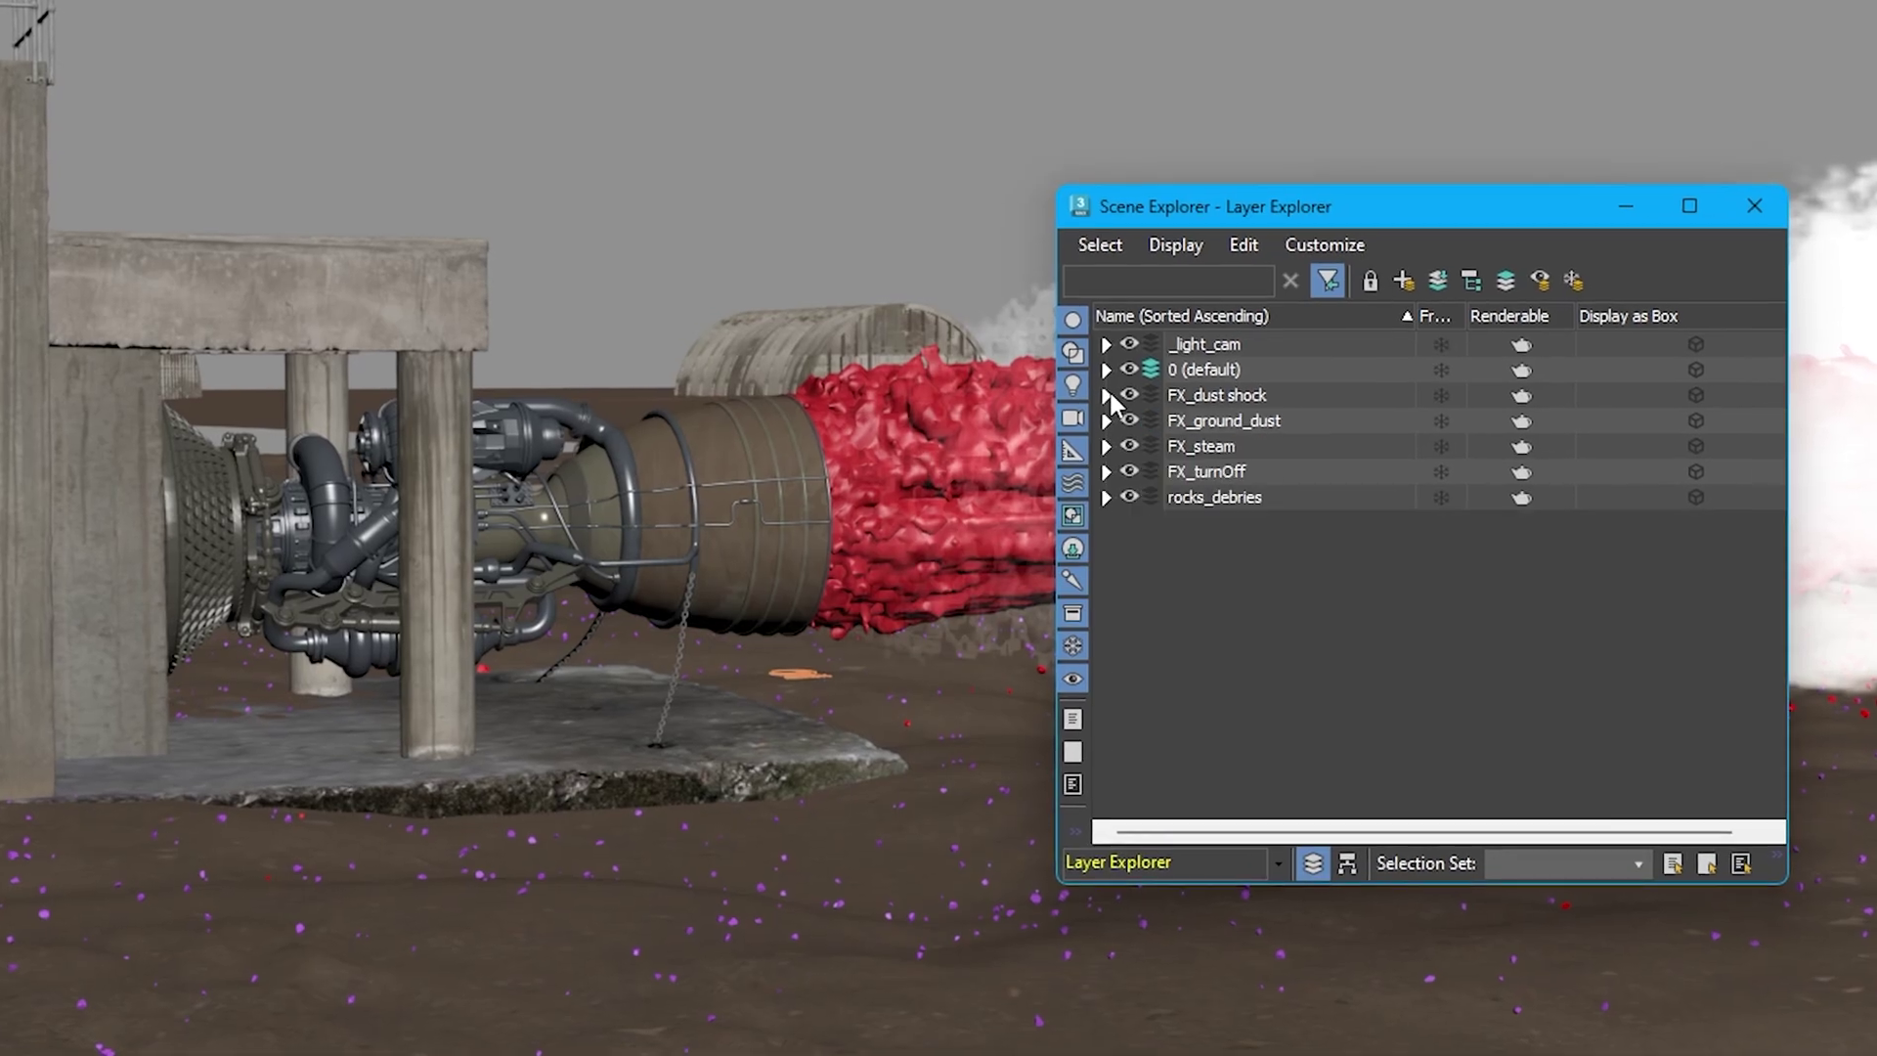
pyautogui.click(1107, 472)
pyautogui.click(1106, 472)
pyautogui.click(1107, 447)
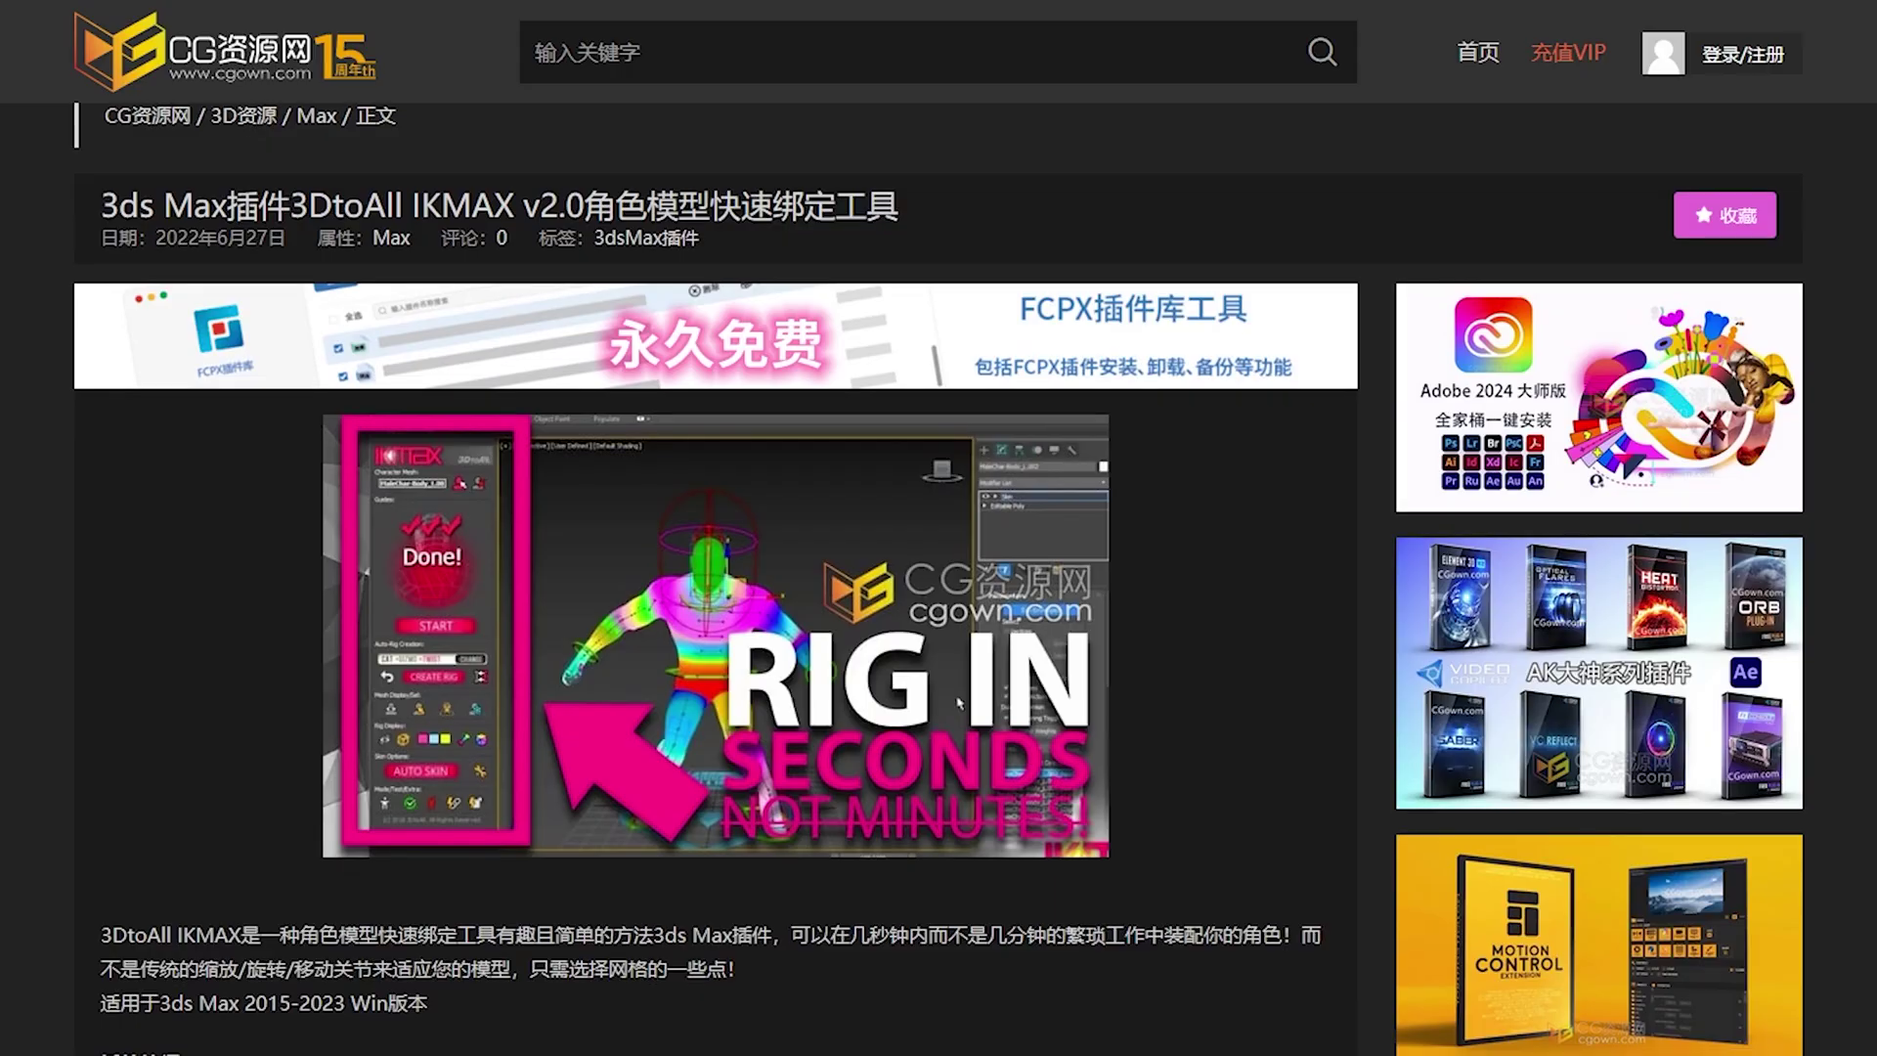
# Scroll down through the IKMAX plugin article's description
pyautogui.scroll(-3, 939, 577)
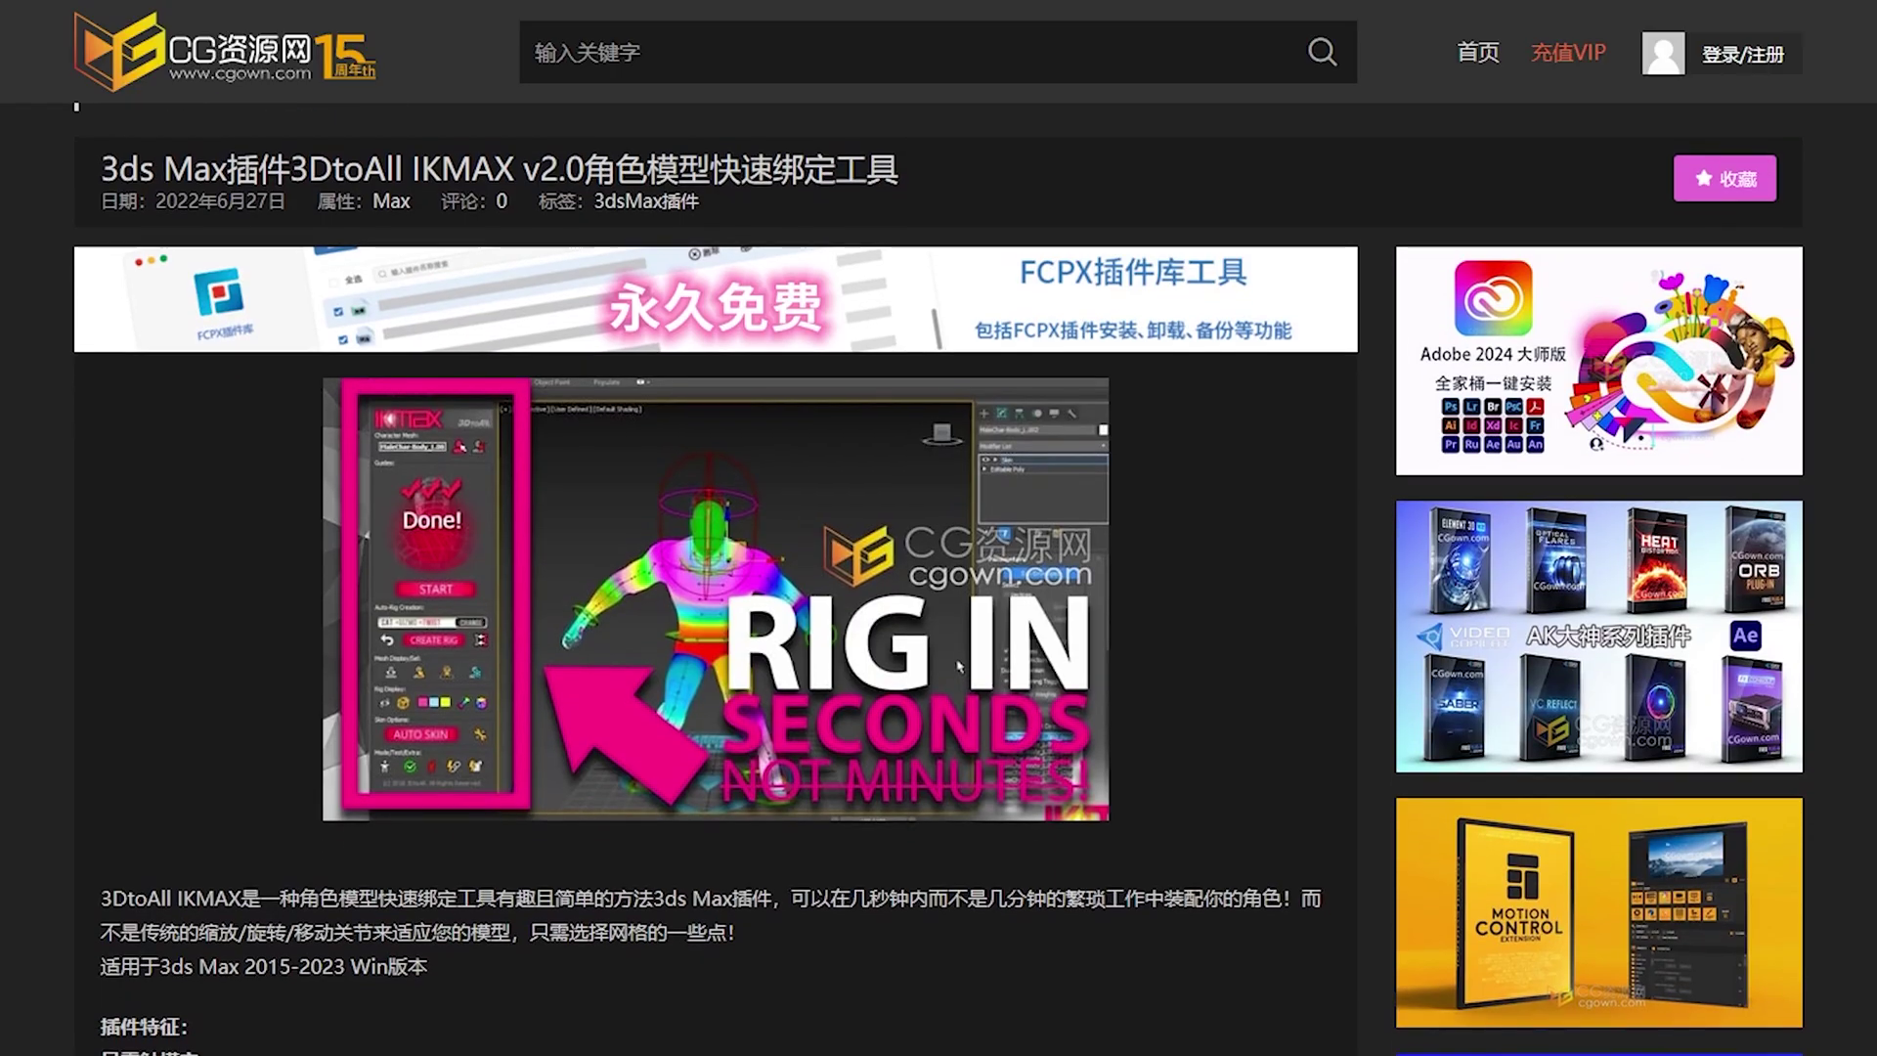
pyautogui.scroll(-3, 939, 577)
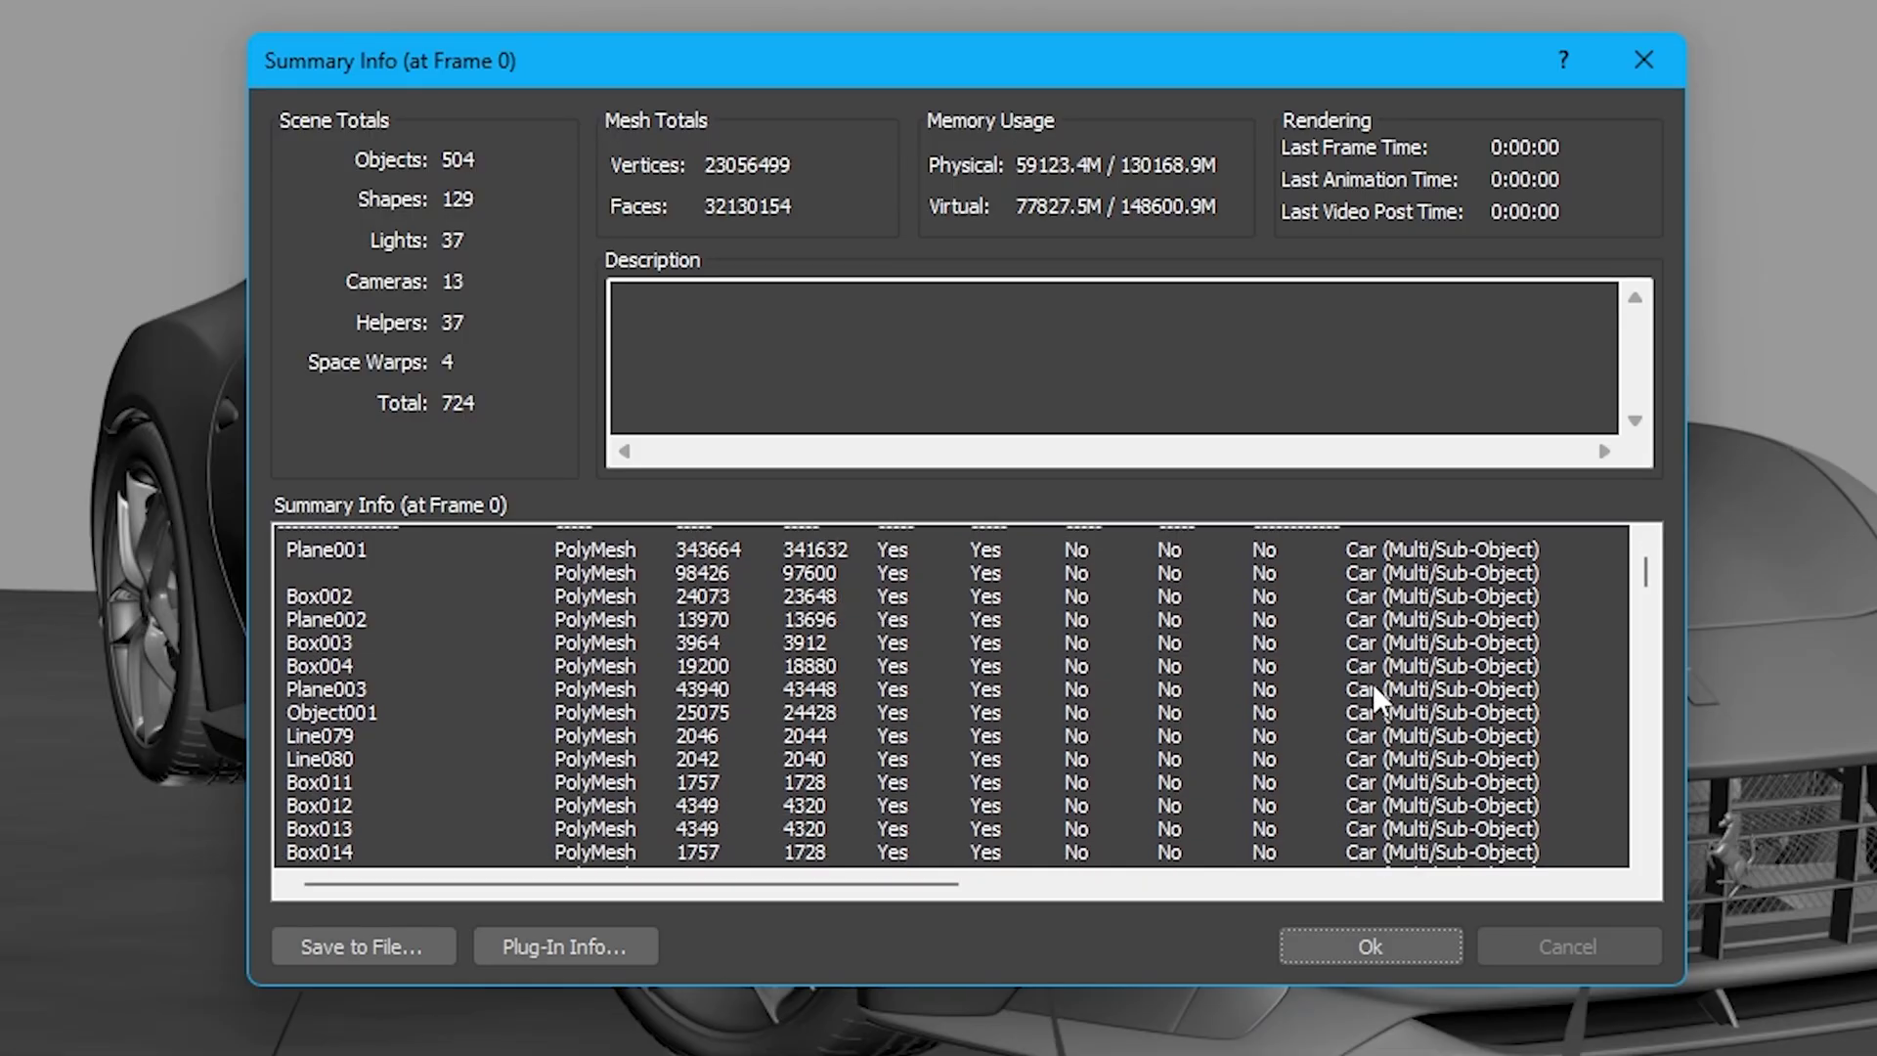
pyautogui.scroll(-1, 1371, 678)
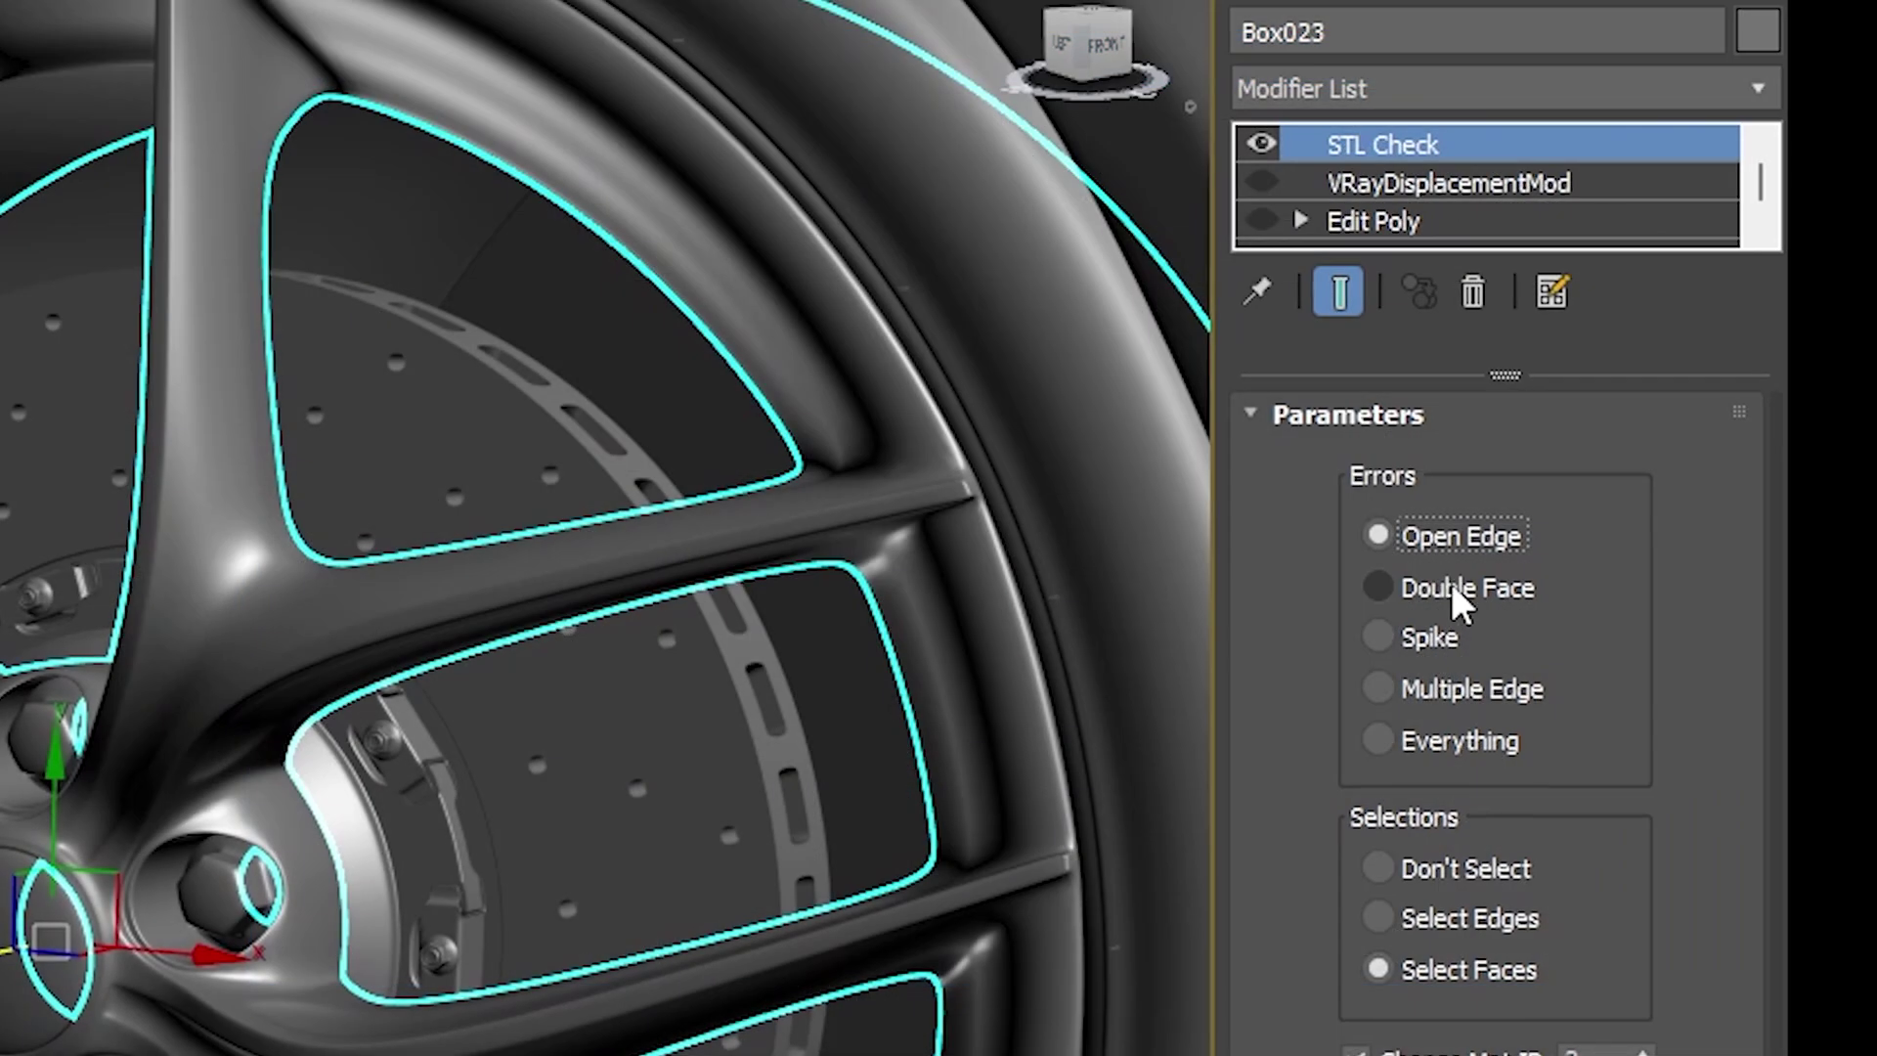
# Set the STL Check modifier to Double Face errors with Don't Select
pyautogui.click(1452, 591)
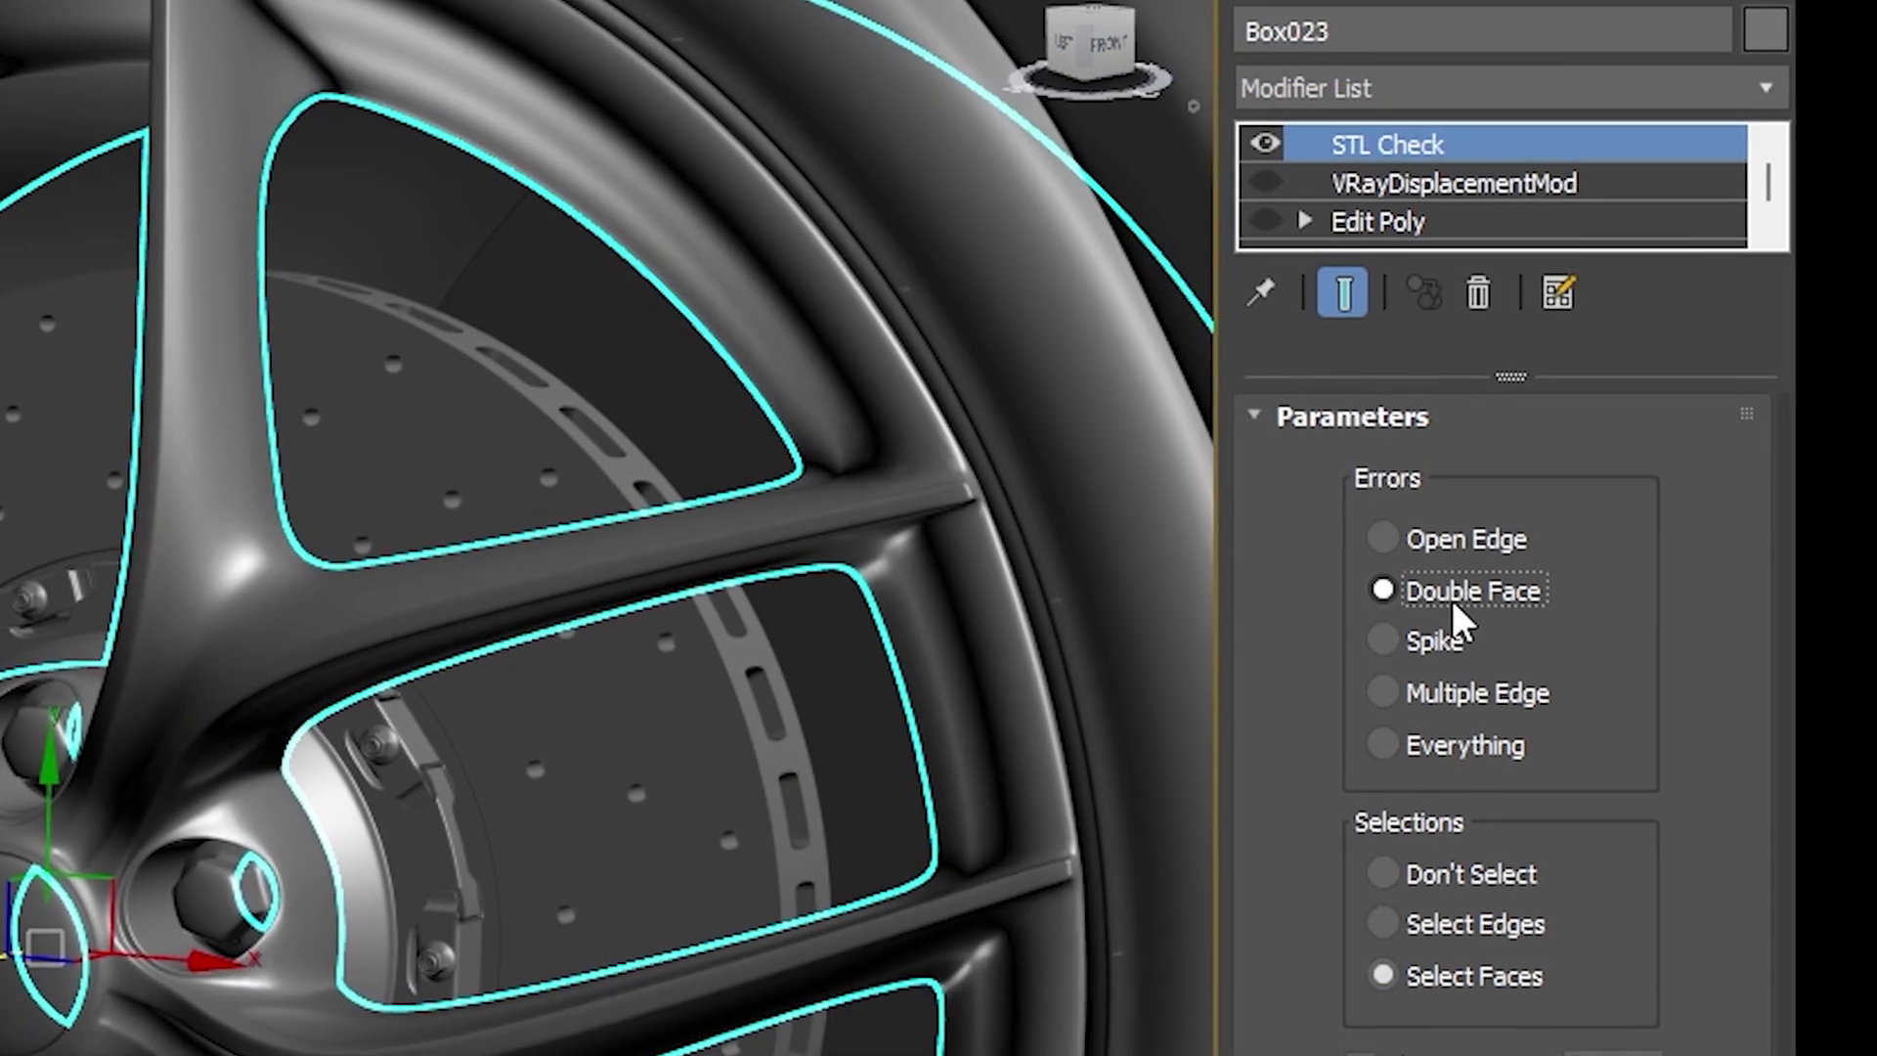
pyautogui.click(1485, 876)
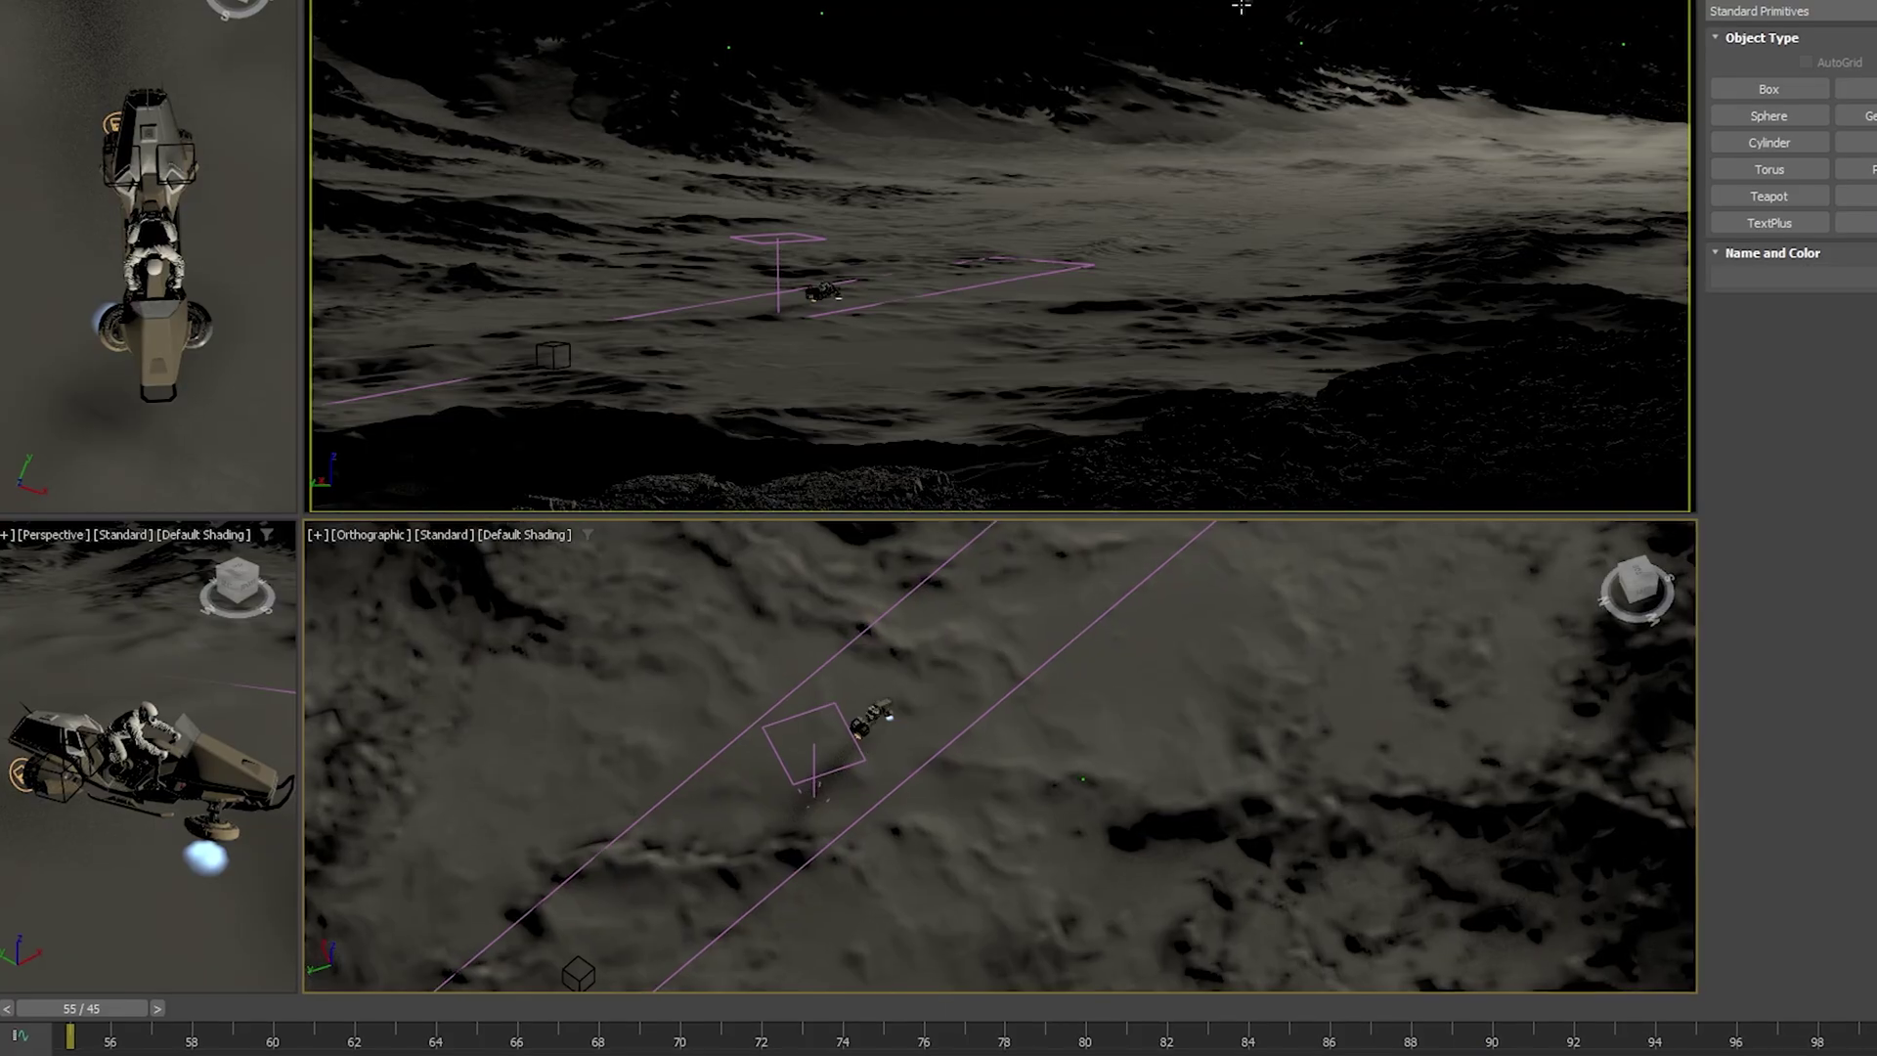
# Open the Compact Material Editor with the M shortcut
pyautogui.press('m')
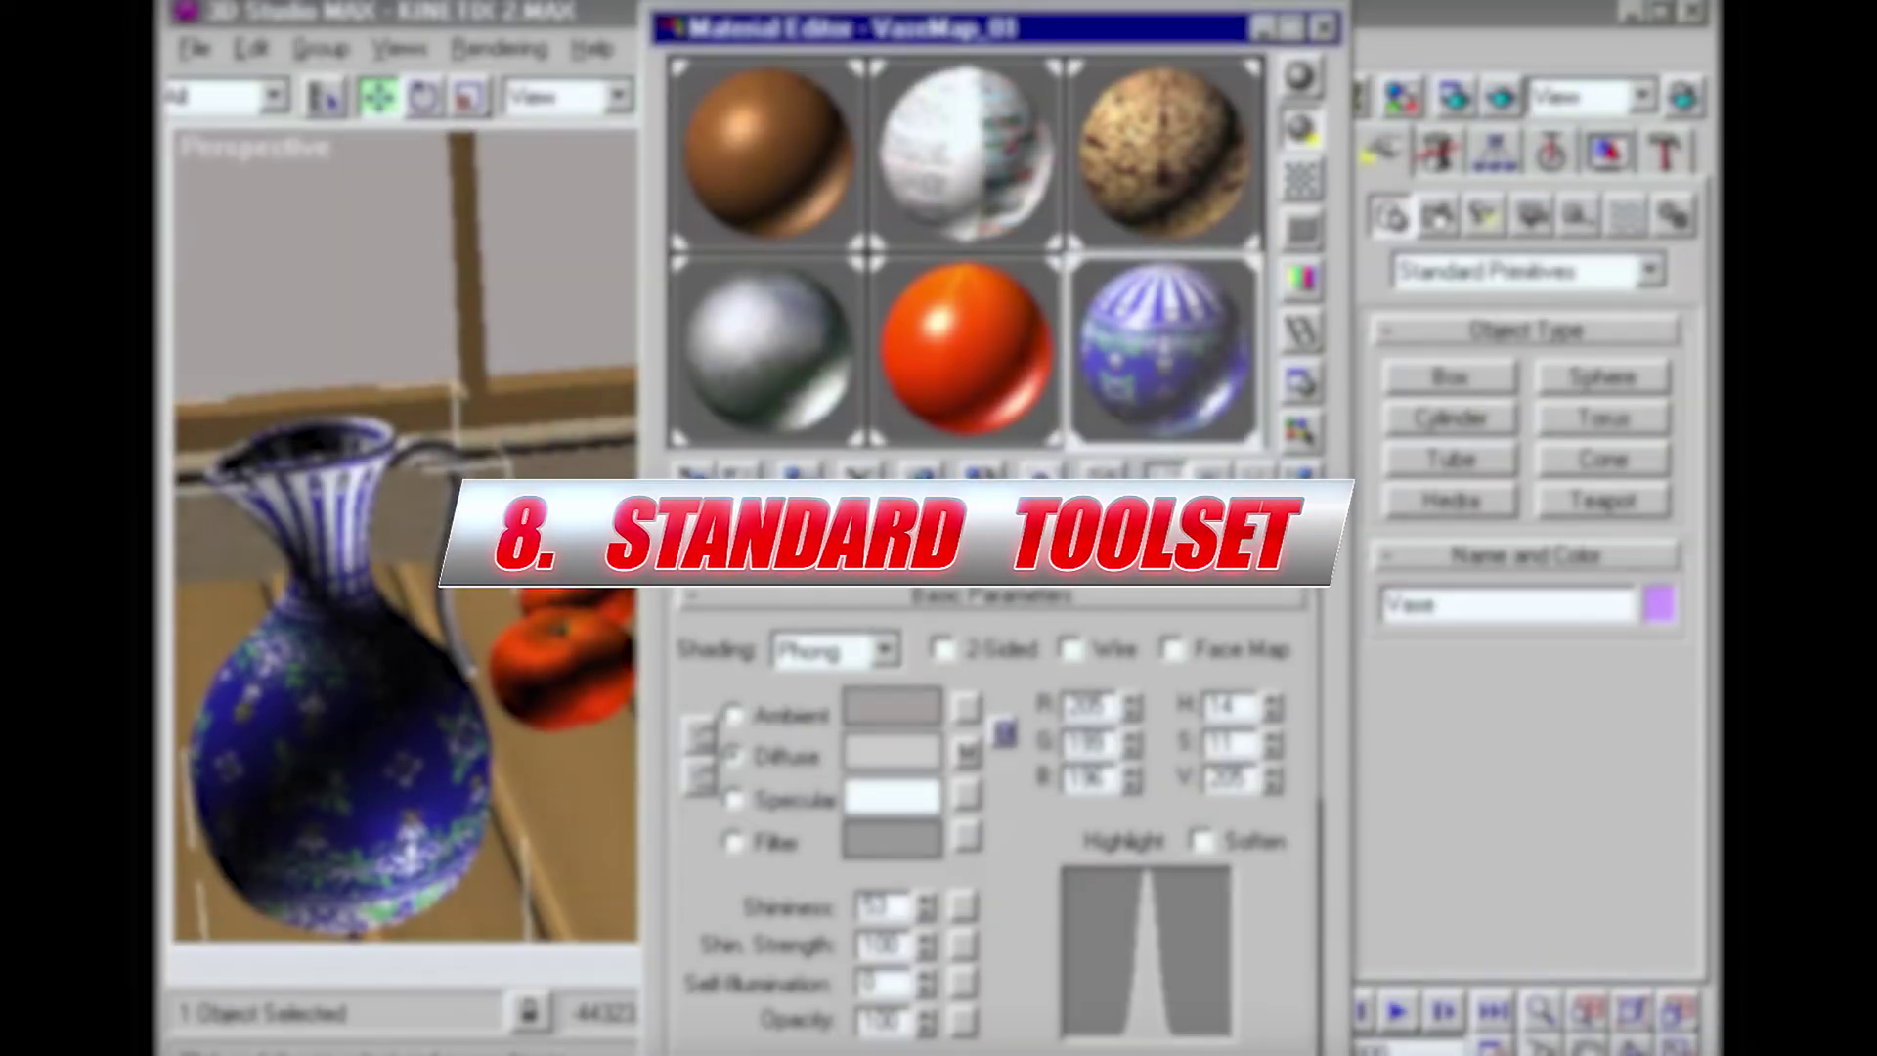
# Switch to the Modify panel, orbit the tree scatter top-down, and render at 640x480
pyautogui.click(1440, 172)
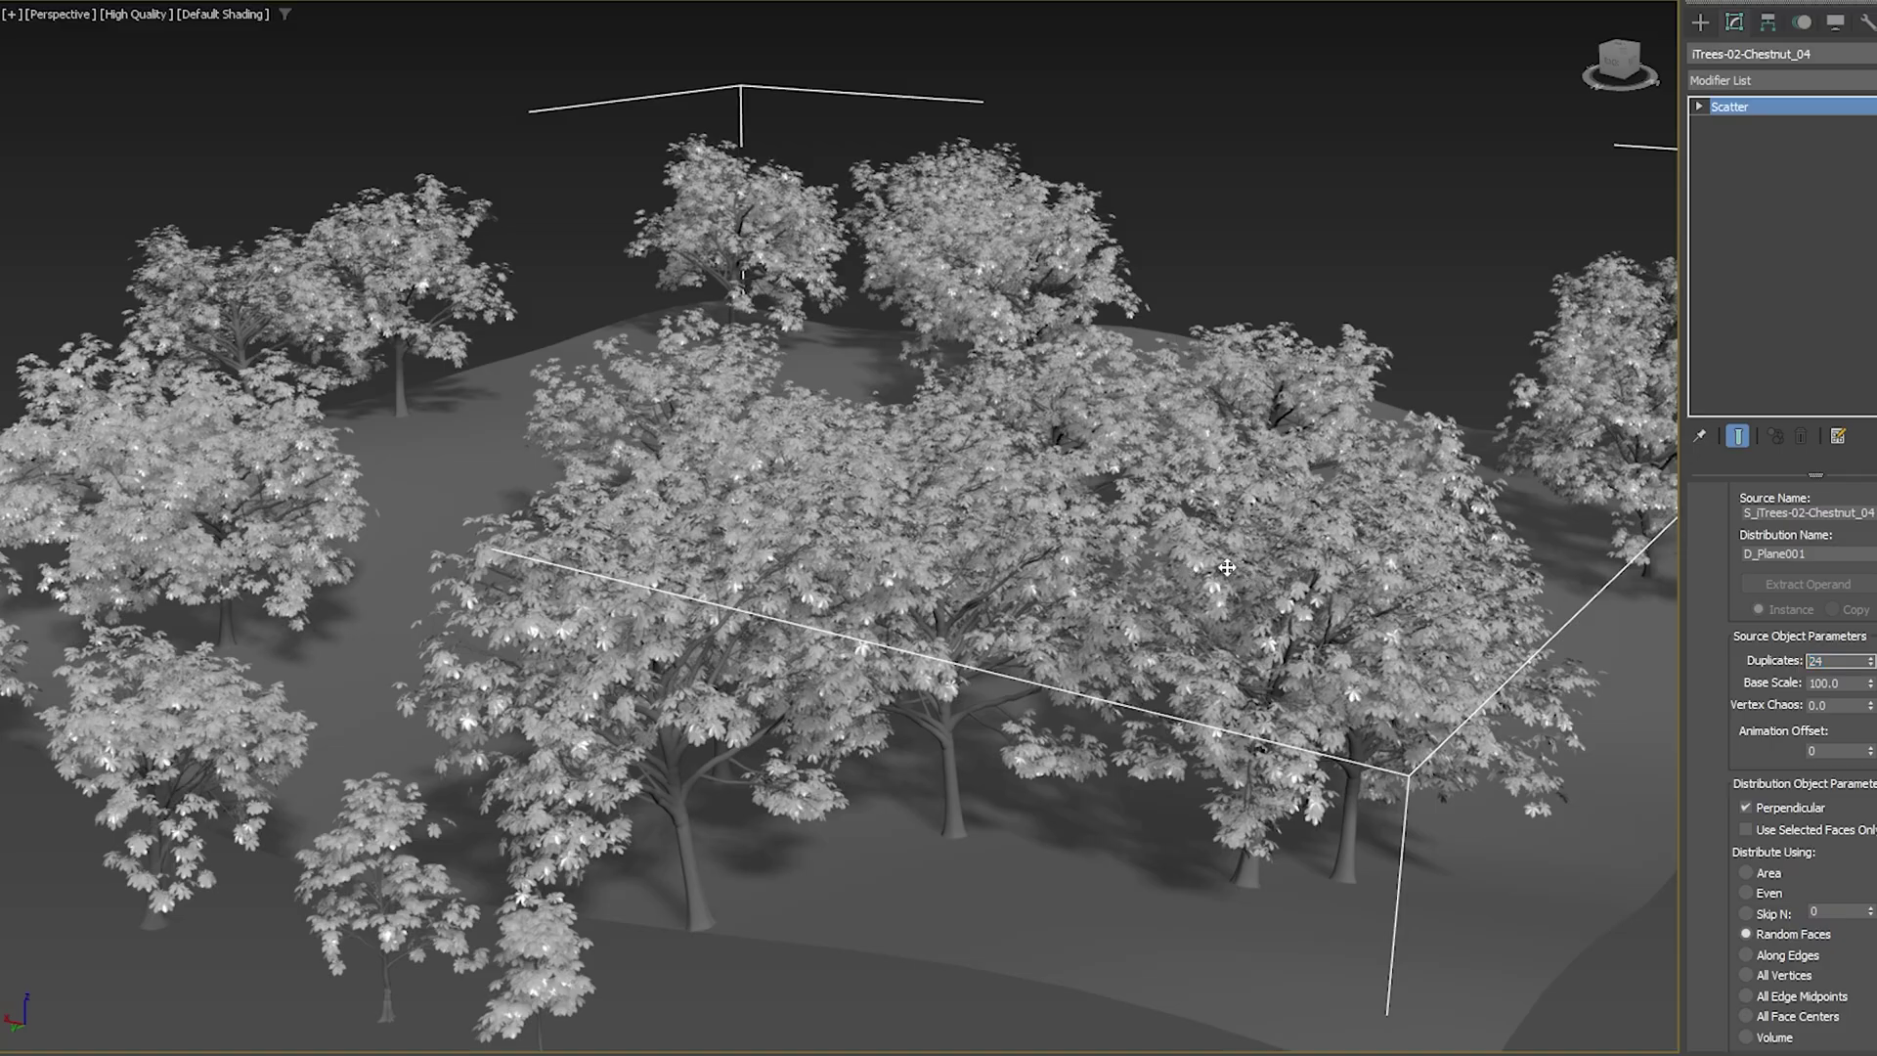
pyautogui.keyDown('alt'); pyautogui.moveTo(1227, 567); pyautogui.dragTo(1350, 293, button='middle'); pyautogui.keyUp('alt')
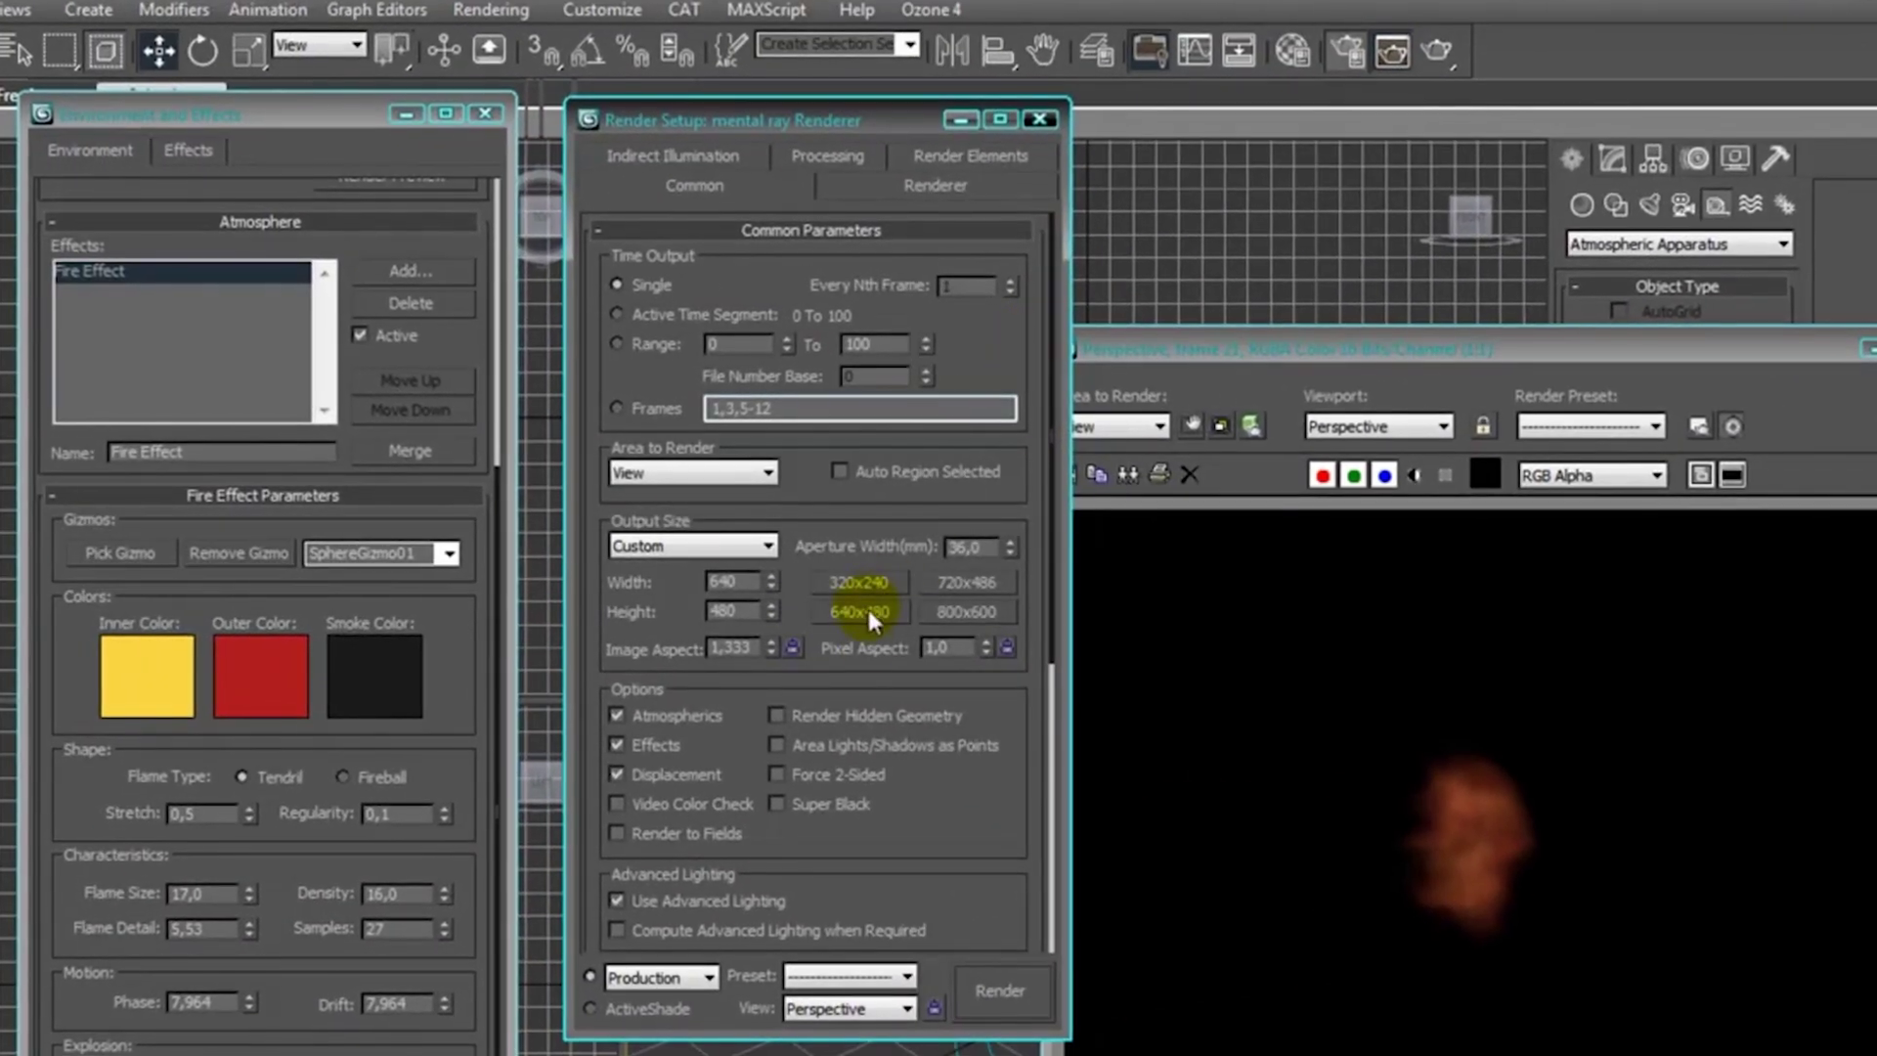
pyautogui.click(875, 604)
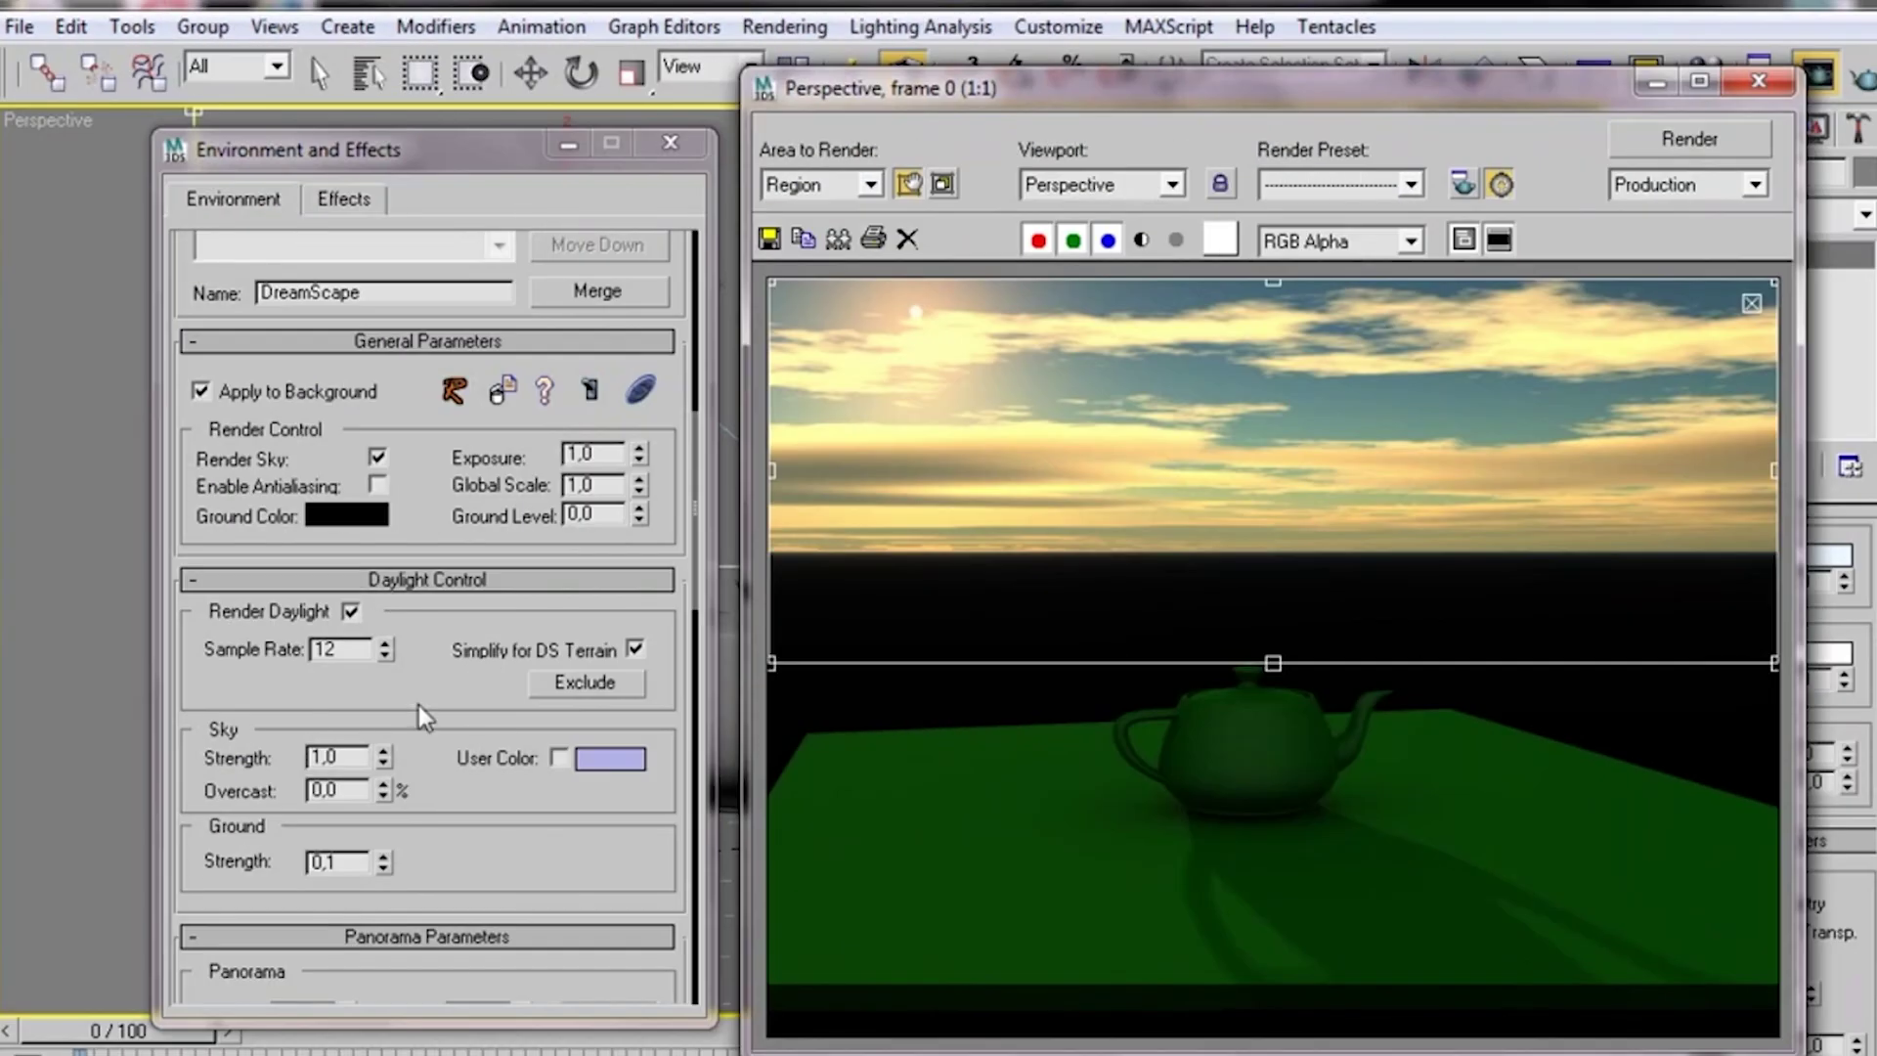
pyautogui.moveTo(418, 684); pyautogui.dragTo(519, 547)
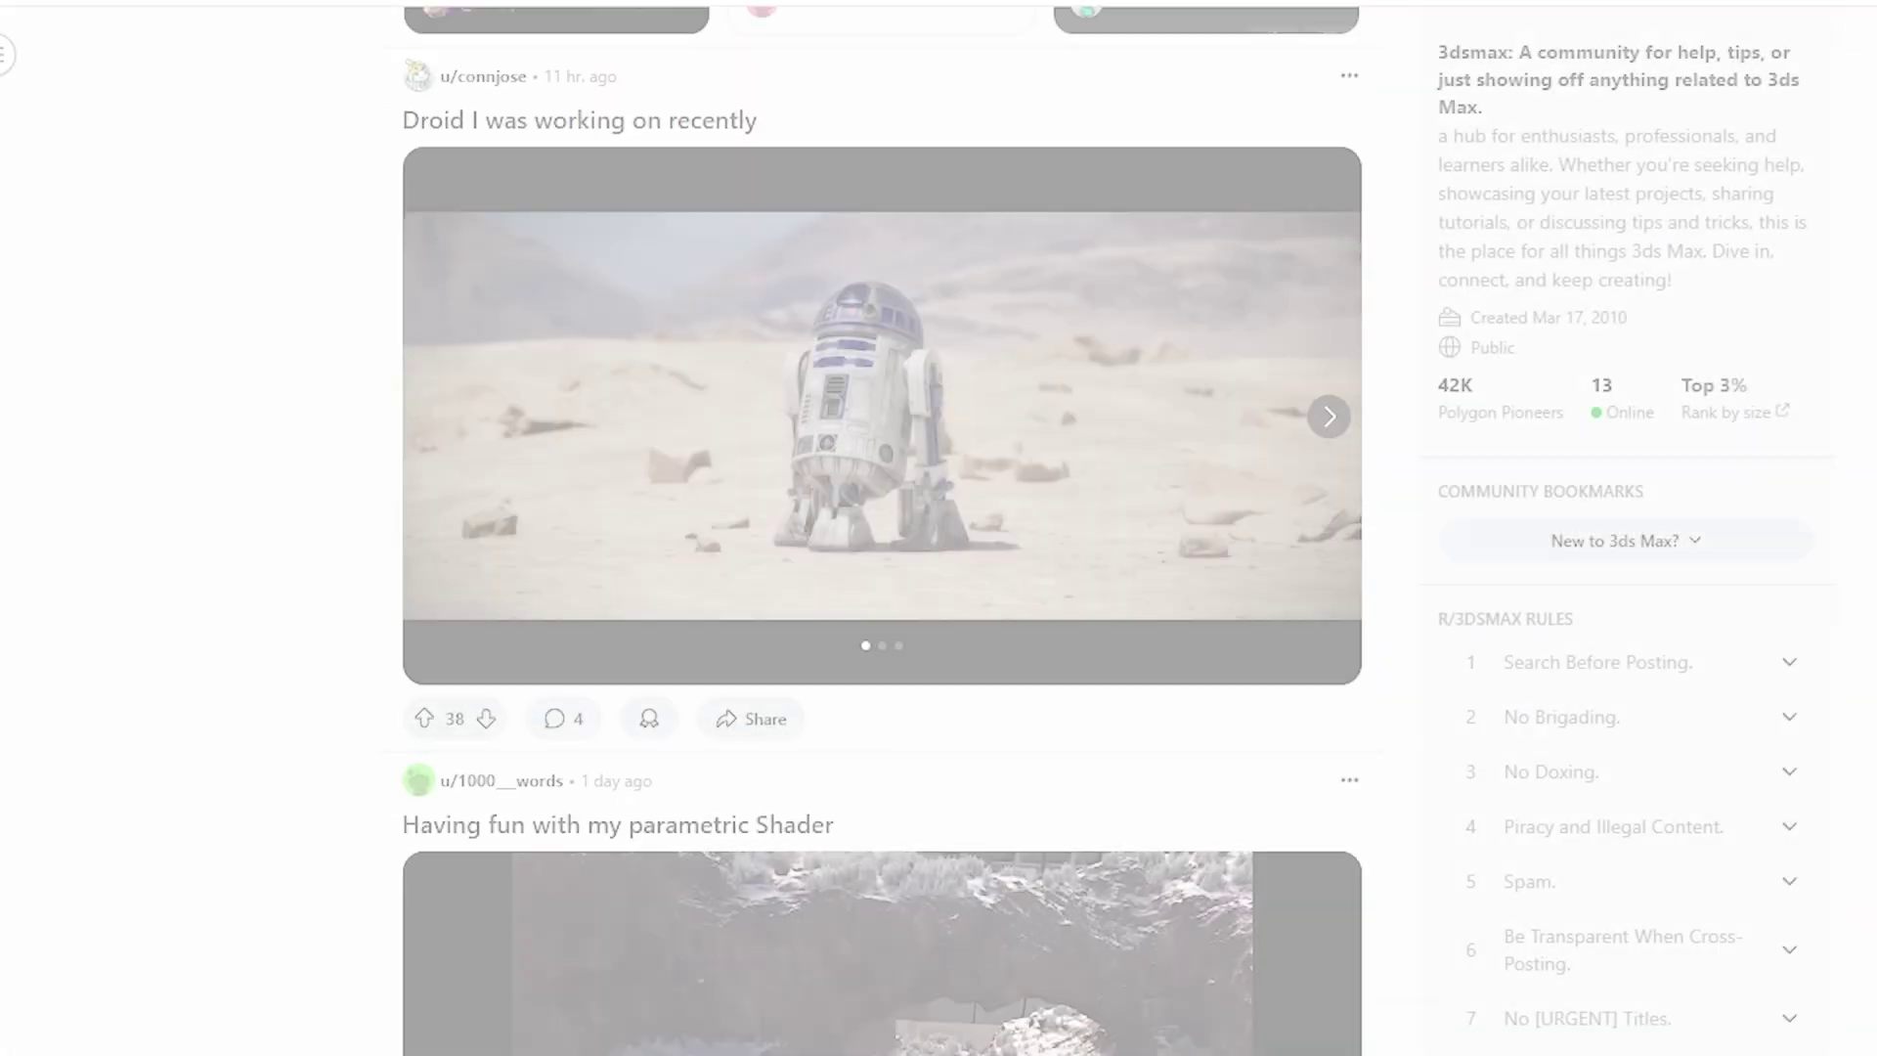
# Scroll down through the r/3dsmax feed to browse recent posts
pyautogui.scroll(-4, 880, 528)
pyautogui.scroll(-16, 880, 528)
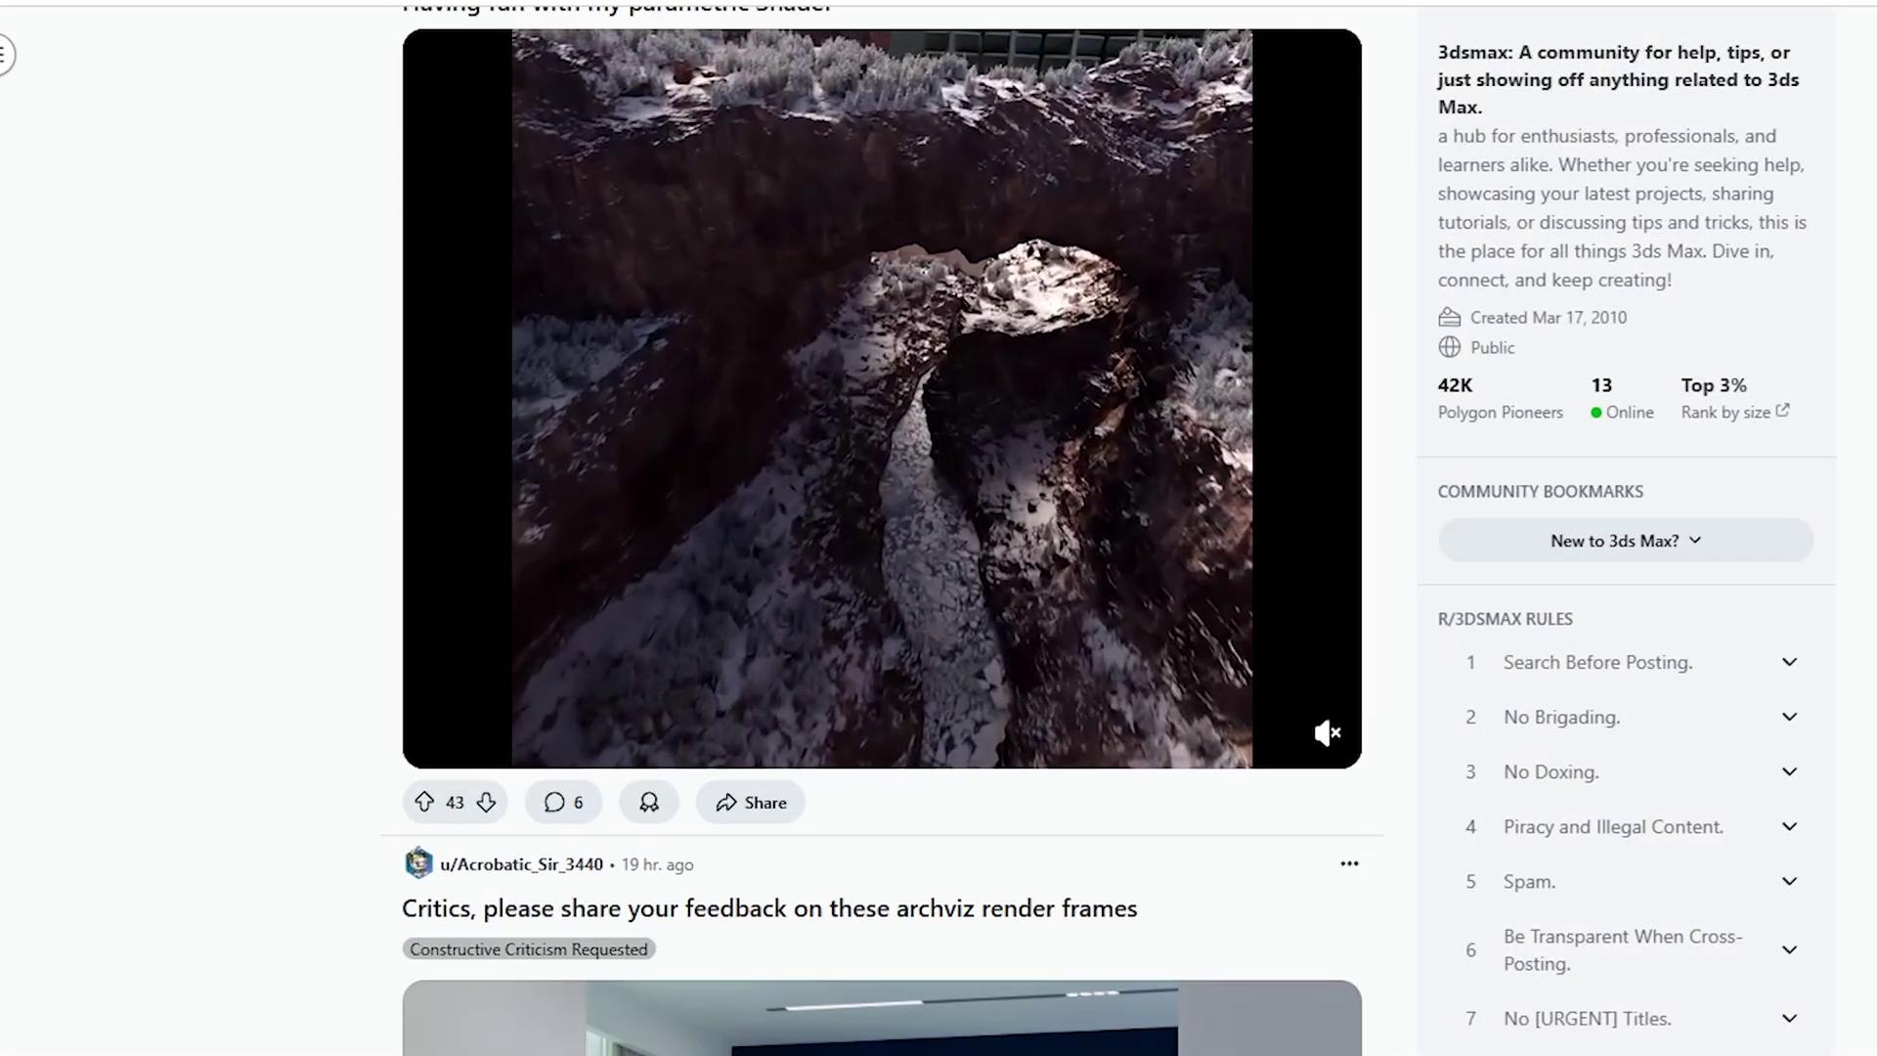
pyautogui.scroll(-13, 880, 528)
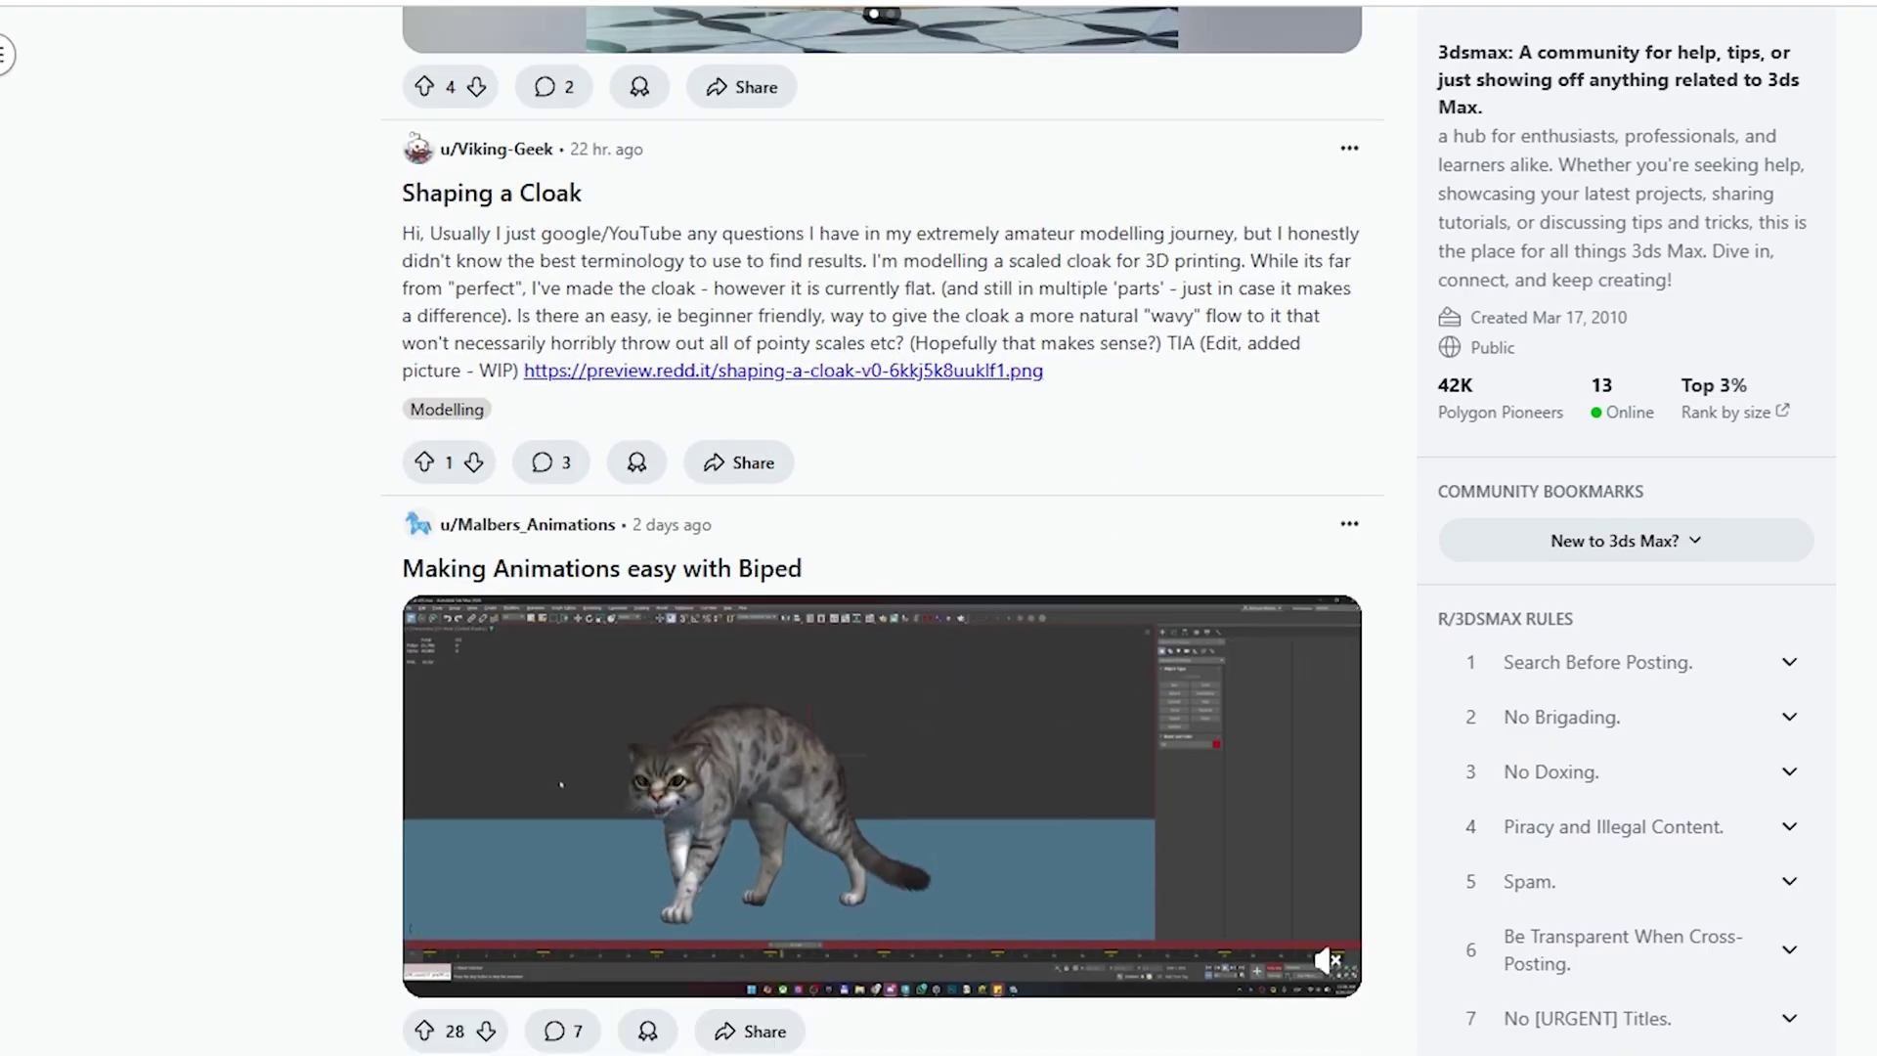
pyautogui.scroll(-13, 880, 528)
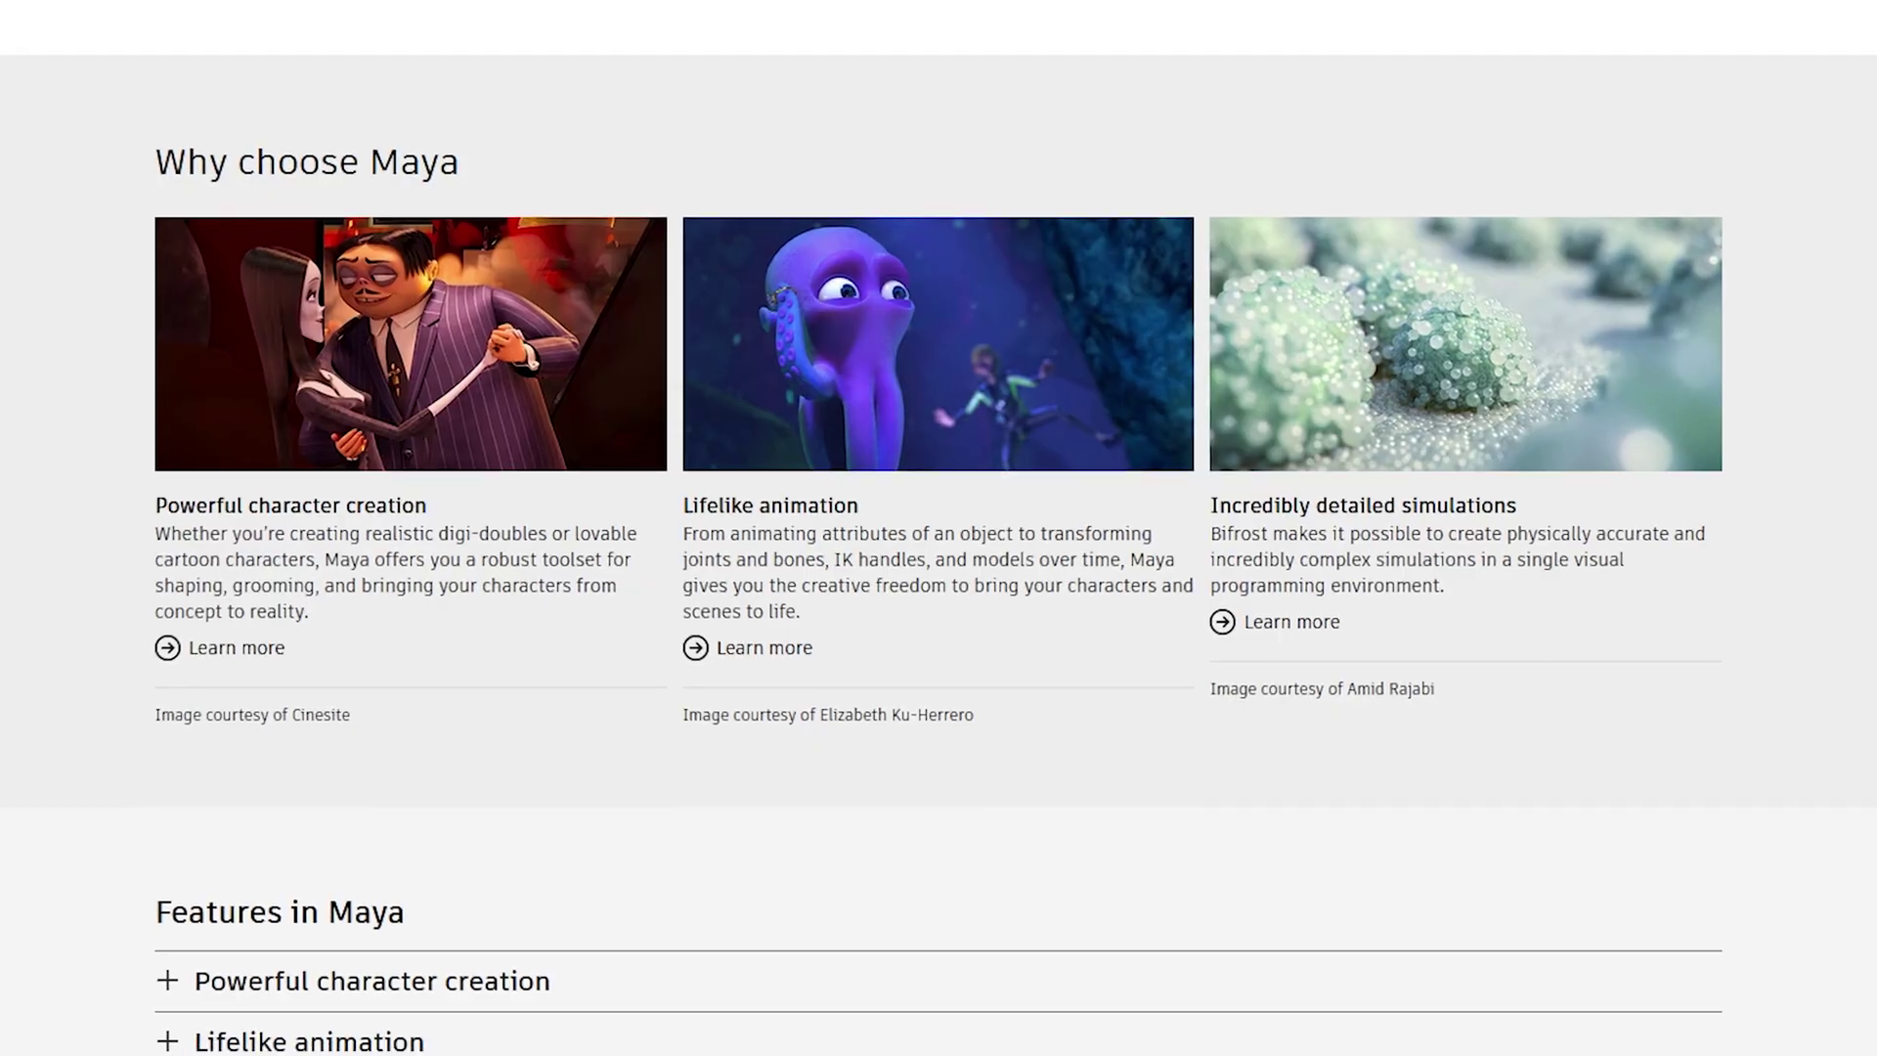
# Scroll past the Maya and 3ds Max sections to the pricing grid showing 3ds Max at $2,010/year
pyautogui.scroll(-15, 939, 528)
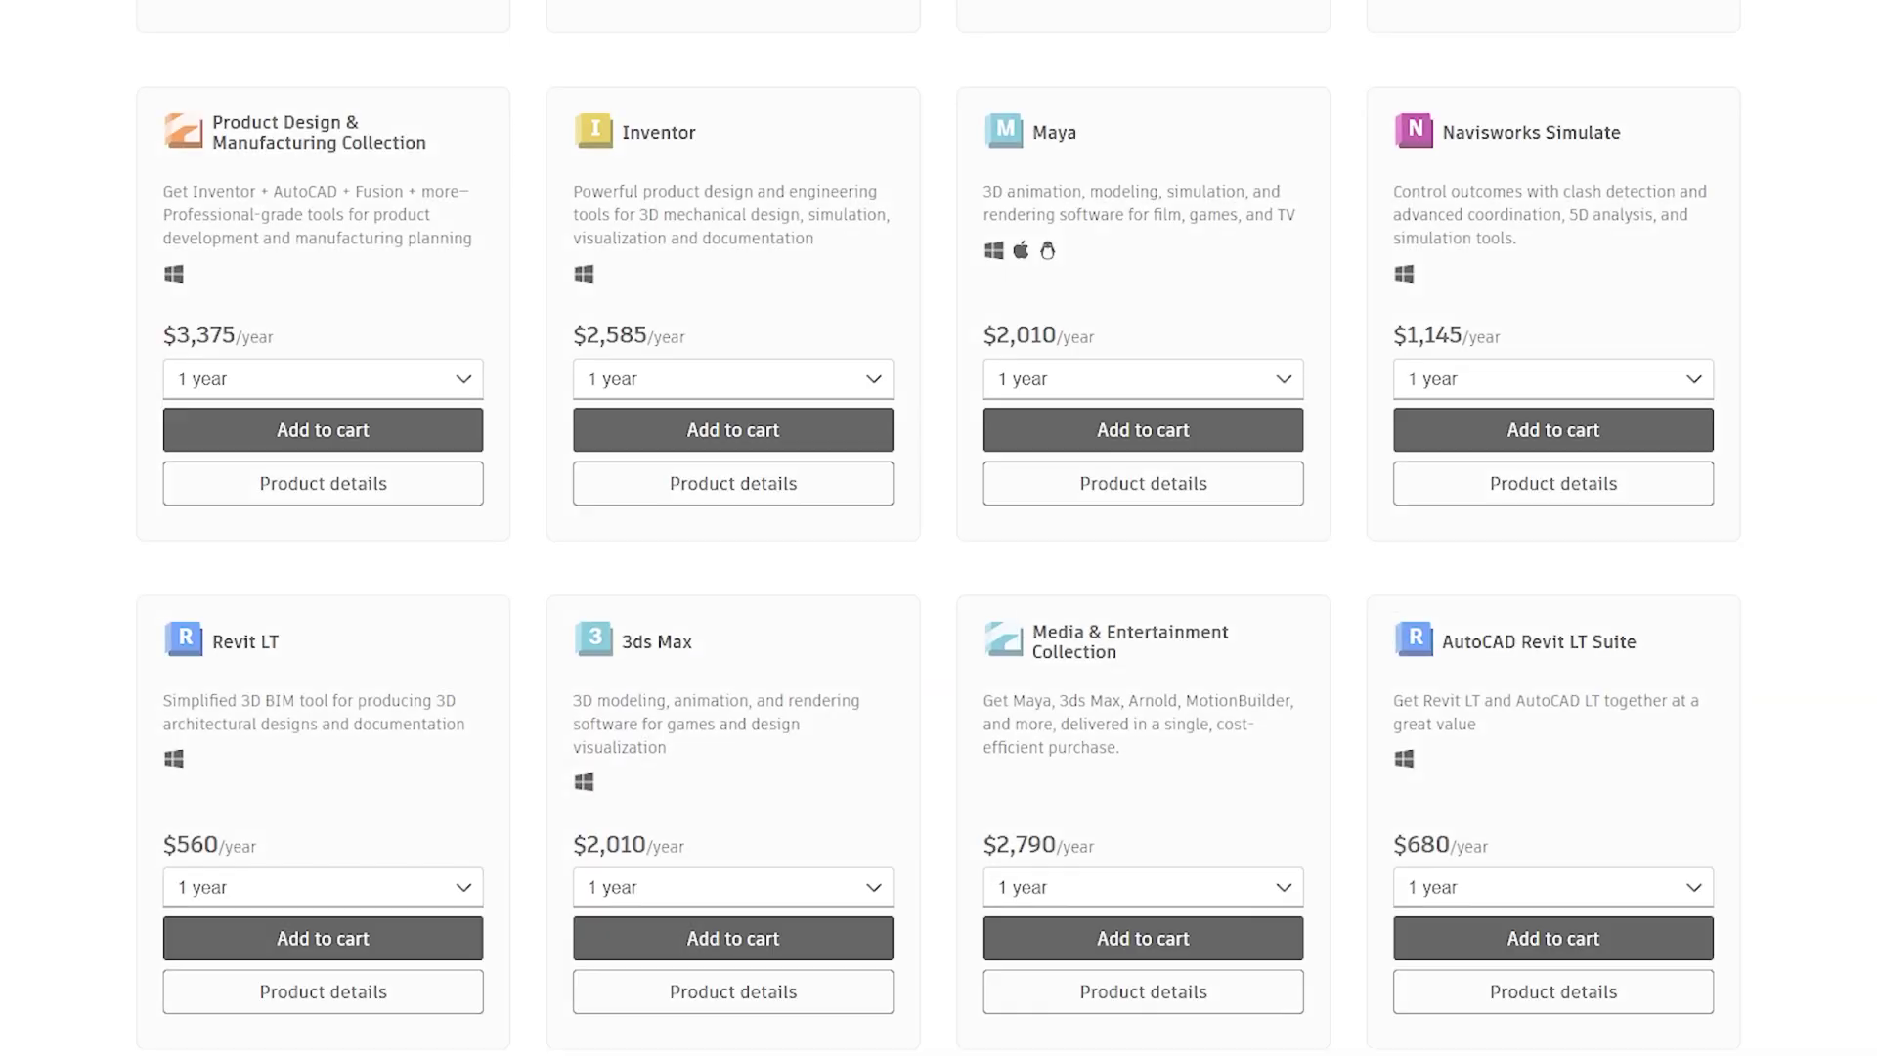
pyautogui.scroll(-4, 938, 528)
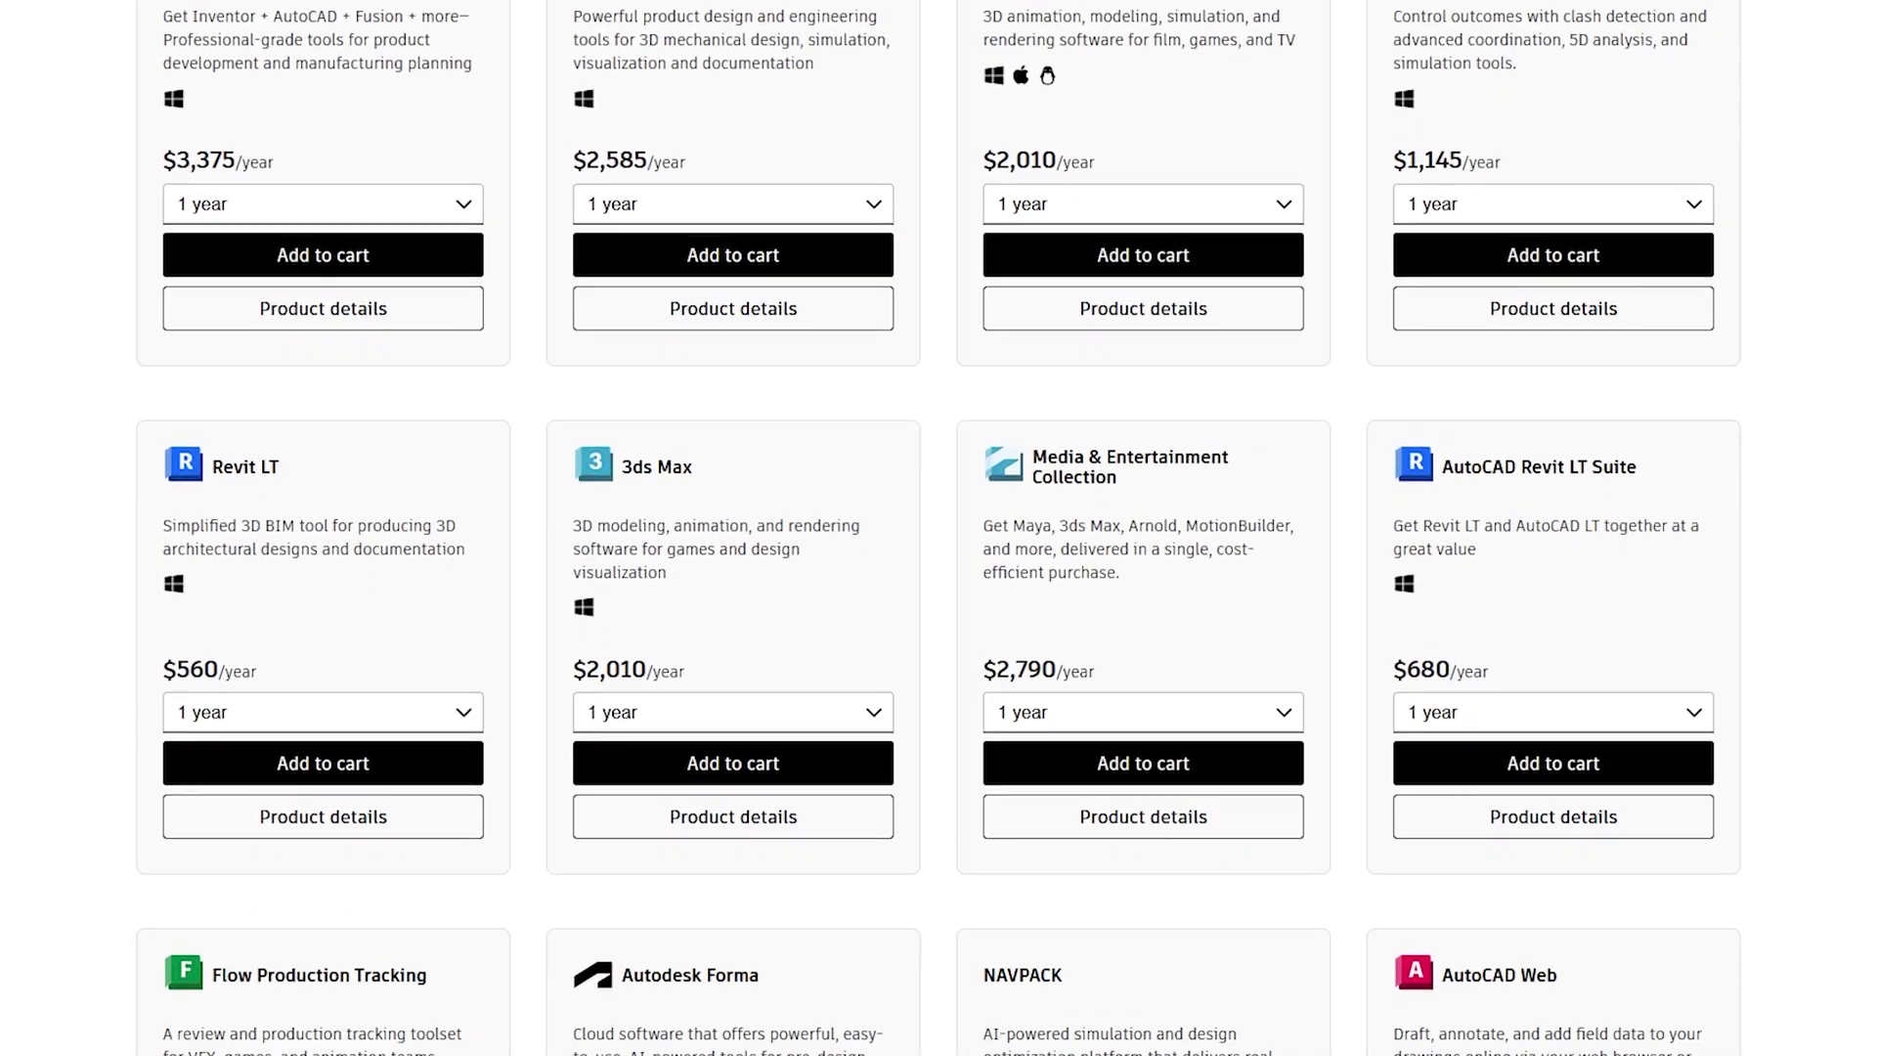
pyautogui.scroll(-6, 939, 528)
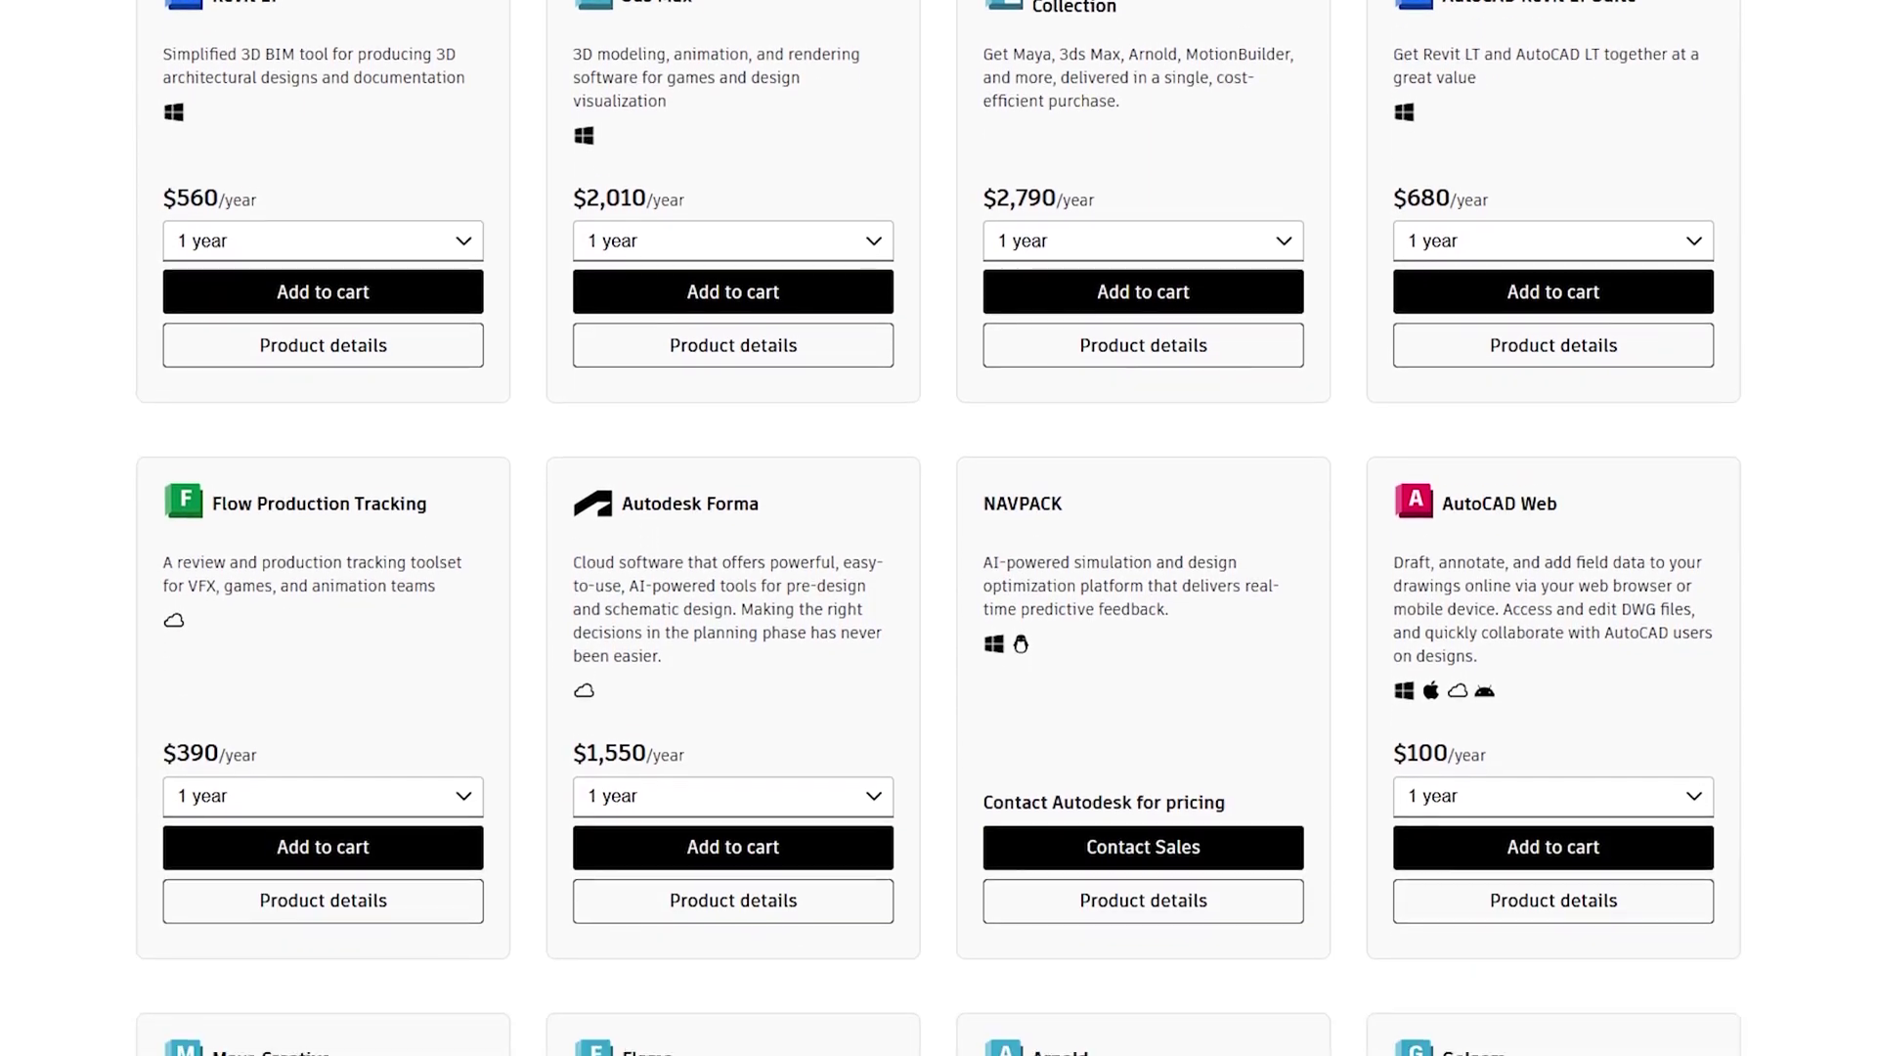
pyautogui.scroll(-5, 939, 528)
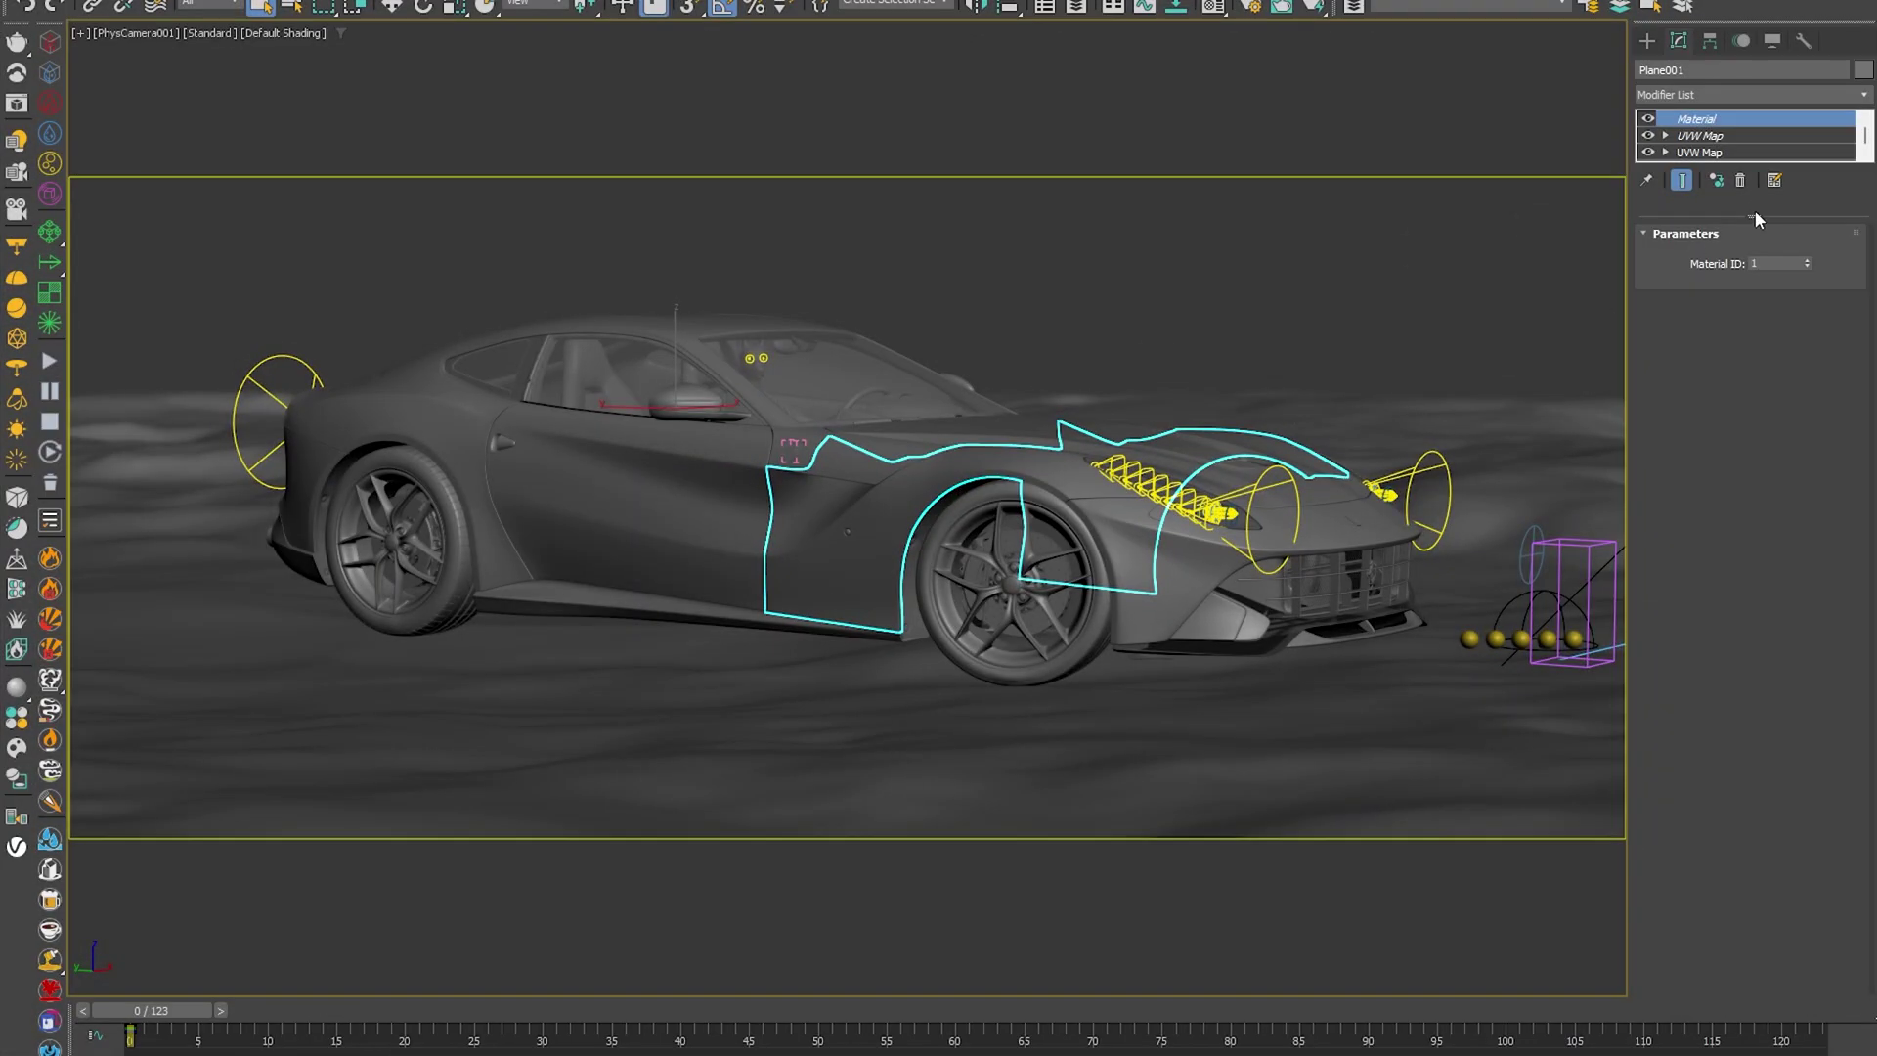
# Drag the Modifier Stack splitter down so all of Plane001's modifiers are visible
pyautogui.moveTo(1756, 213); pyautogui.dragTo(1756, 774)
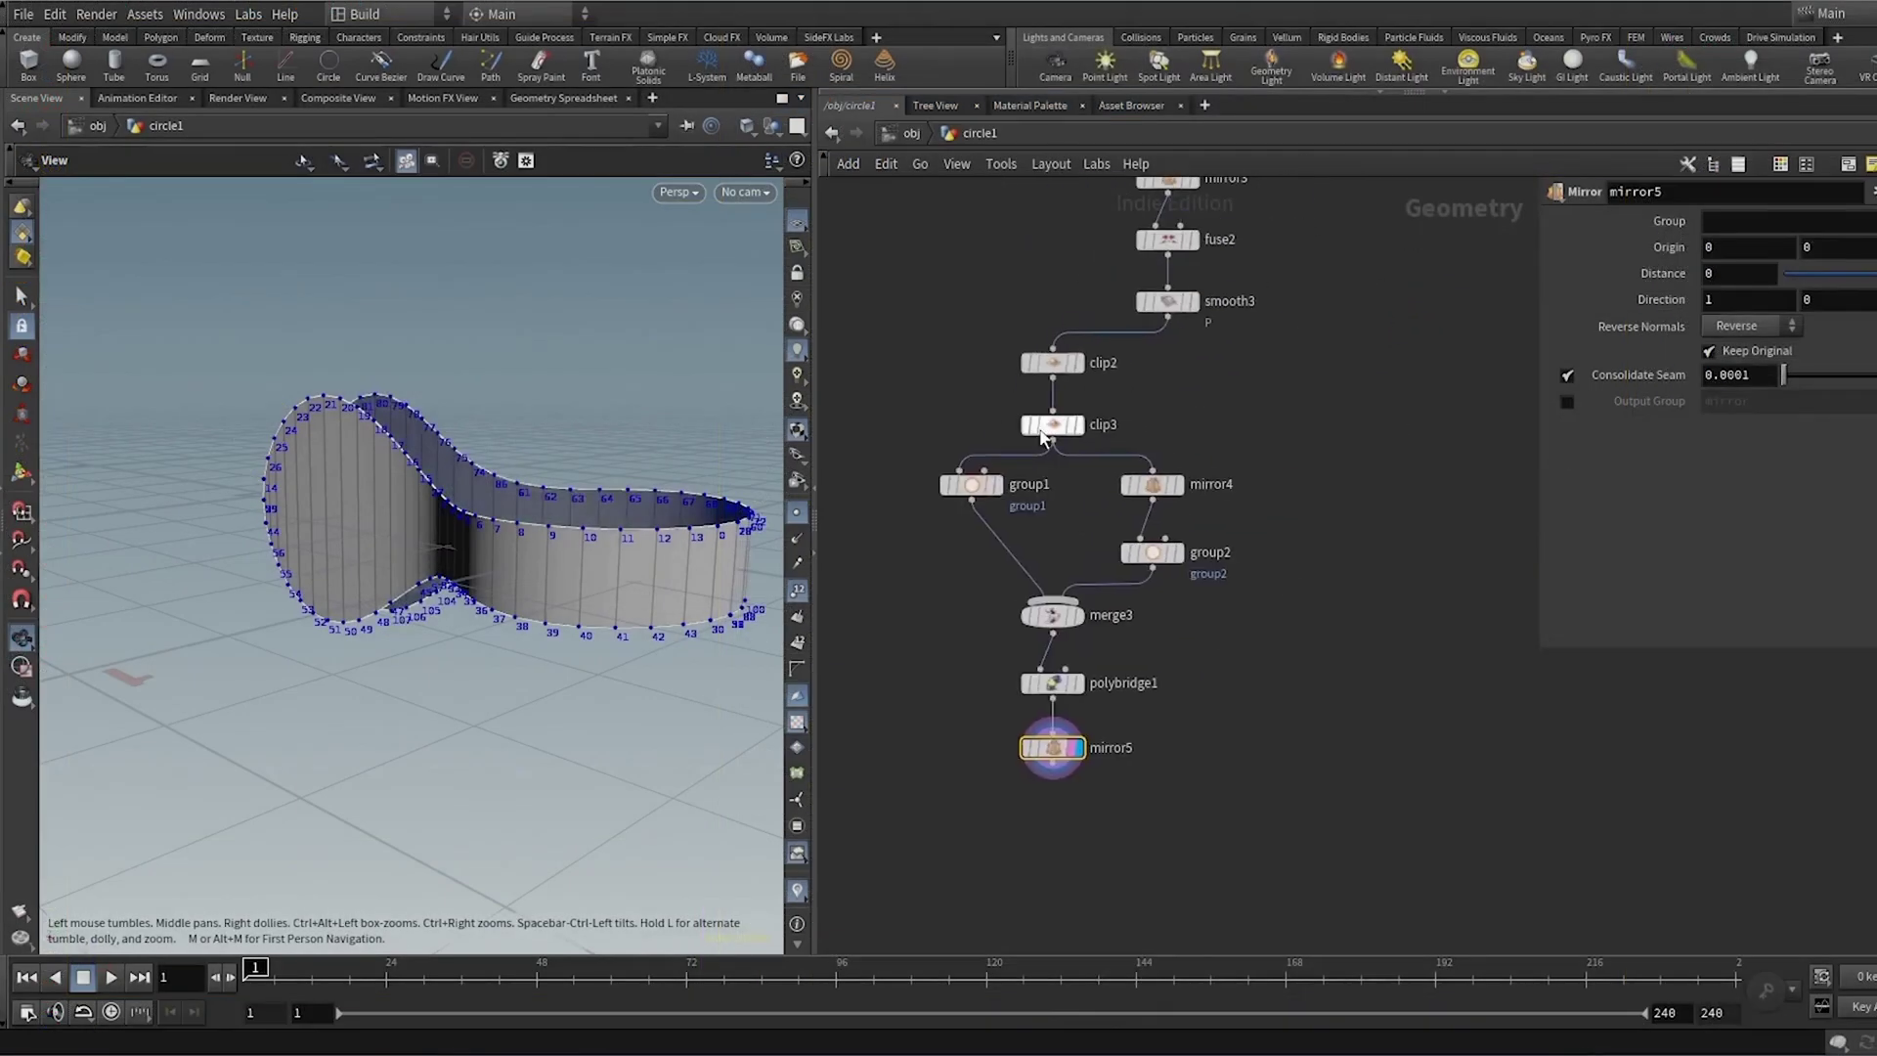
# Copy and paste the eight clip-and-mirror nodes beside the originals, then display clip4's output
pyautogui.hotkey('ctrl', 'c')
pyautogui.hotkey('ctrl', 'v')
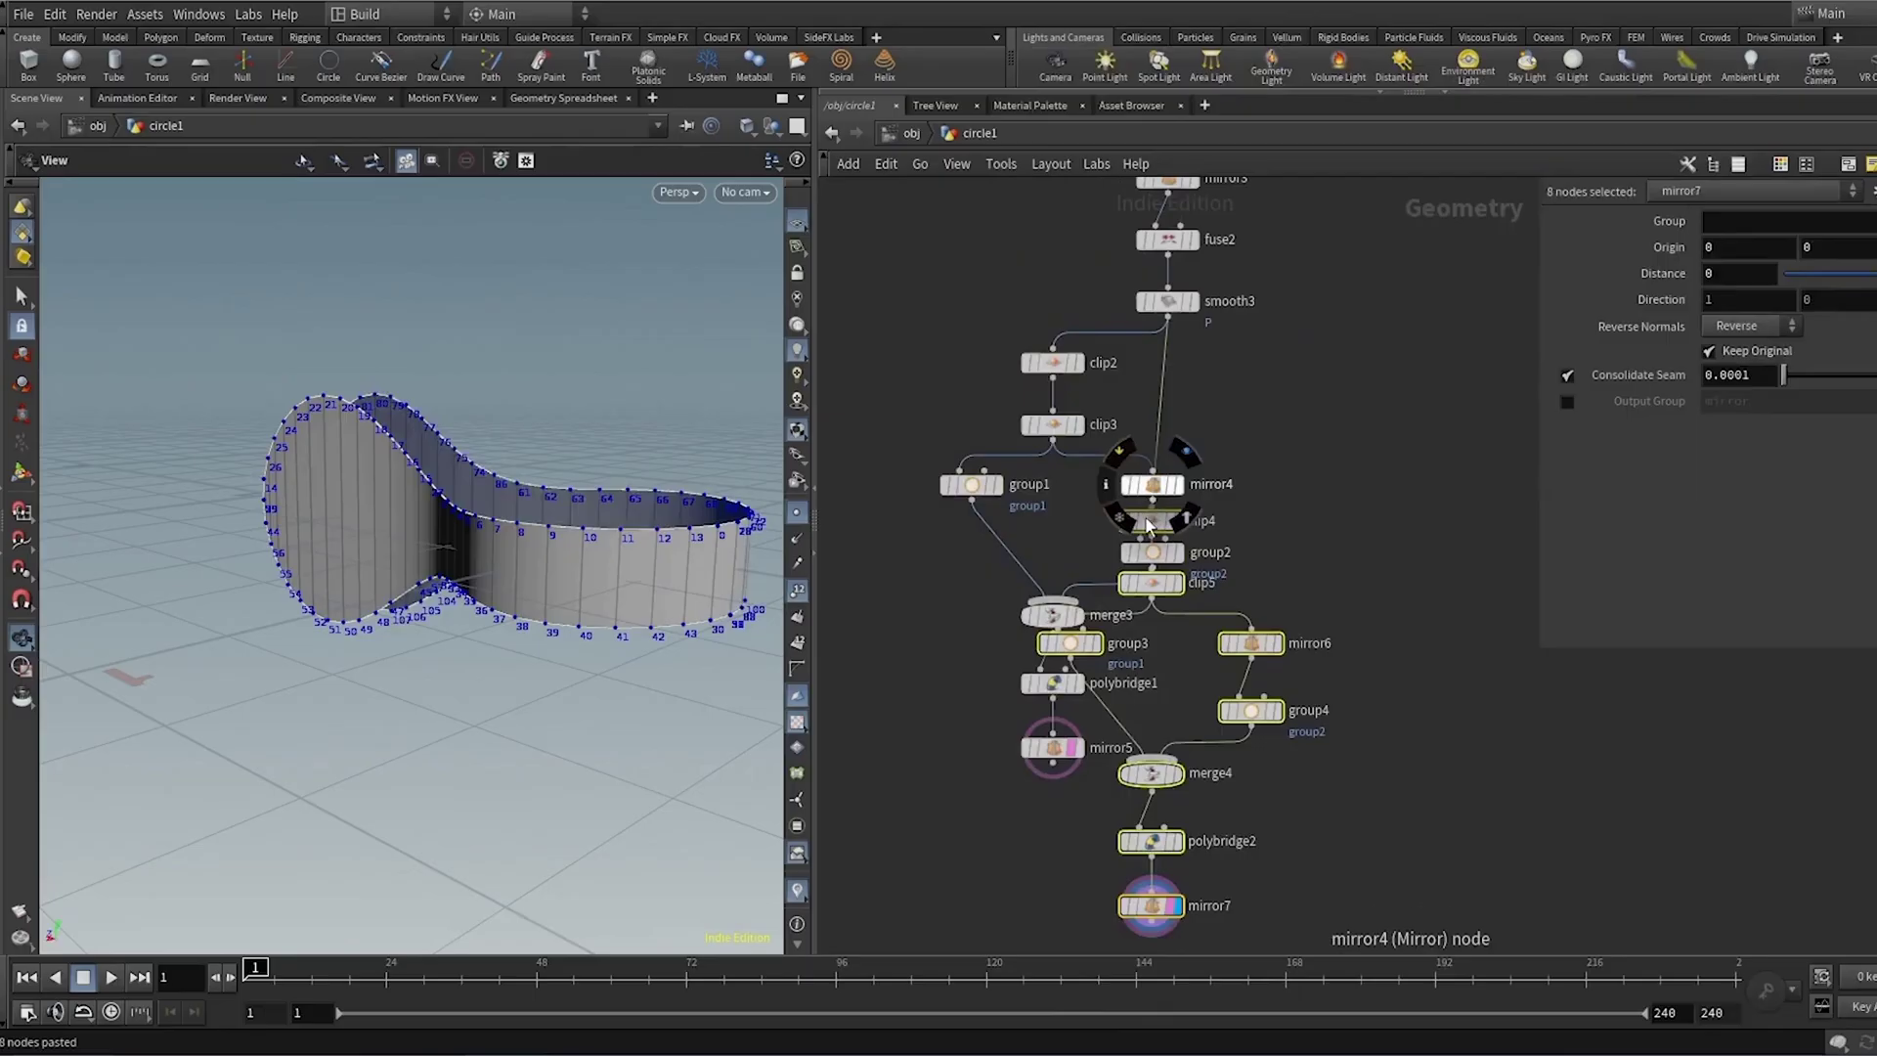
pyautogui.moveTo(1384, 427); pyautogui.dragTo(1419, 417)
pyautogui.moveTo(1242, 610); pyautogui.dragTo(1054, 648, button='middle')
pyautogui.click(1247, 407)
pyautogui.click(1249, 402)
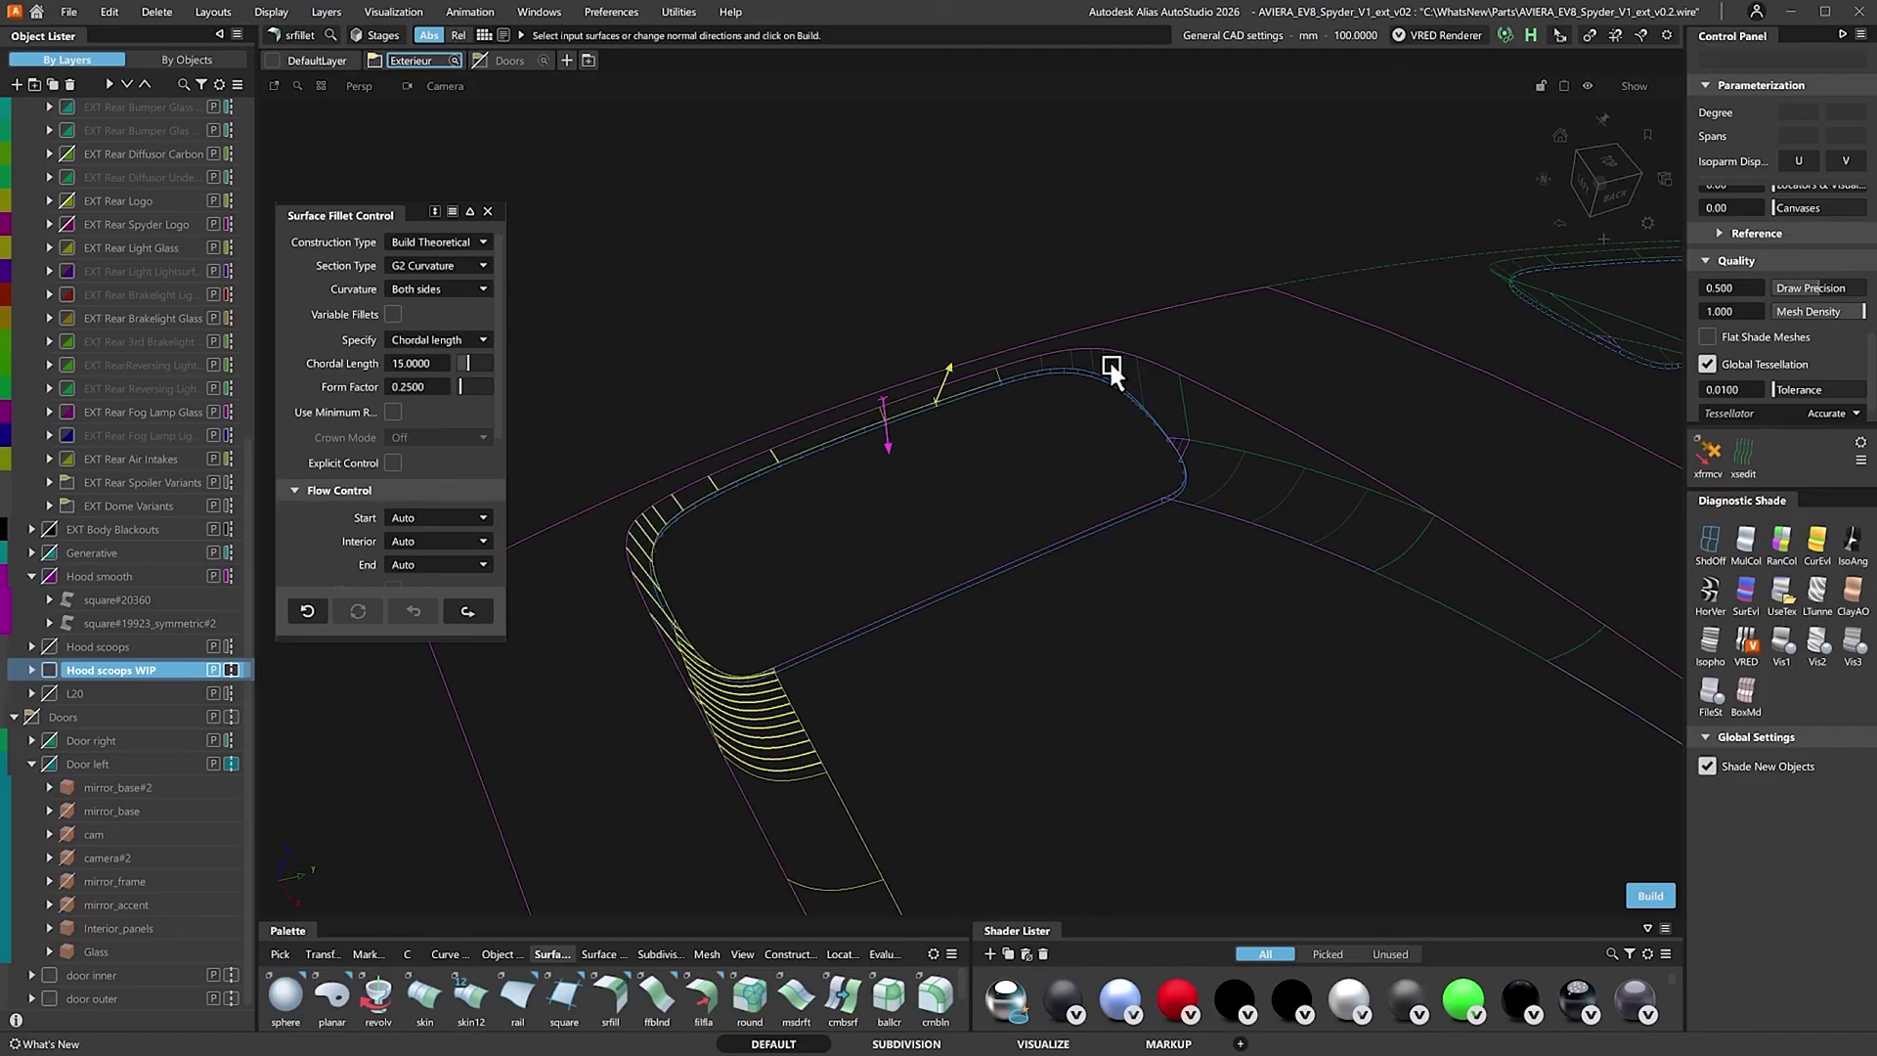
# Tumble the view and open the Duplicate Object options for the picked spoke surfaces
pyautogui.moveTo(1480, 607)
pyautogui.keyDown('alt'); pyautogui.keyDown('shift'); pyautogui.mouseDown()
pyautogui.moveTo(809, 503)
pyautogui.moveTo(955, 420)
pyautogui.moveTo(775, 306)
pyautogui.moveTo(839, 595)
pyautogui.moveTo(892, 511)
pyautogui.mouseUp(); pyautogui.keyUp('shift'); pyautogui.keyUp('alt')
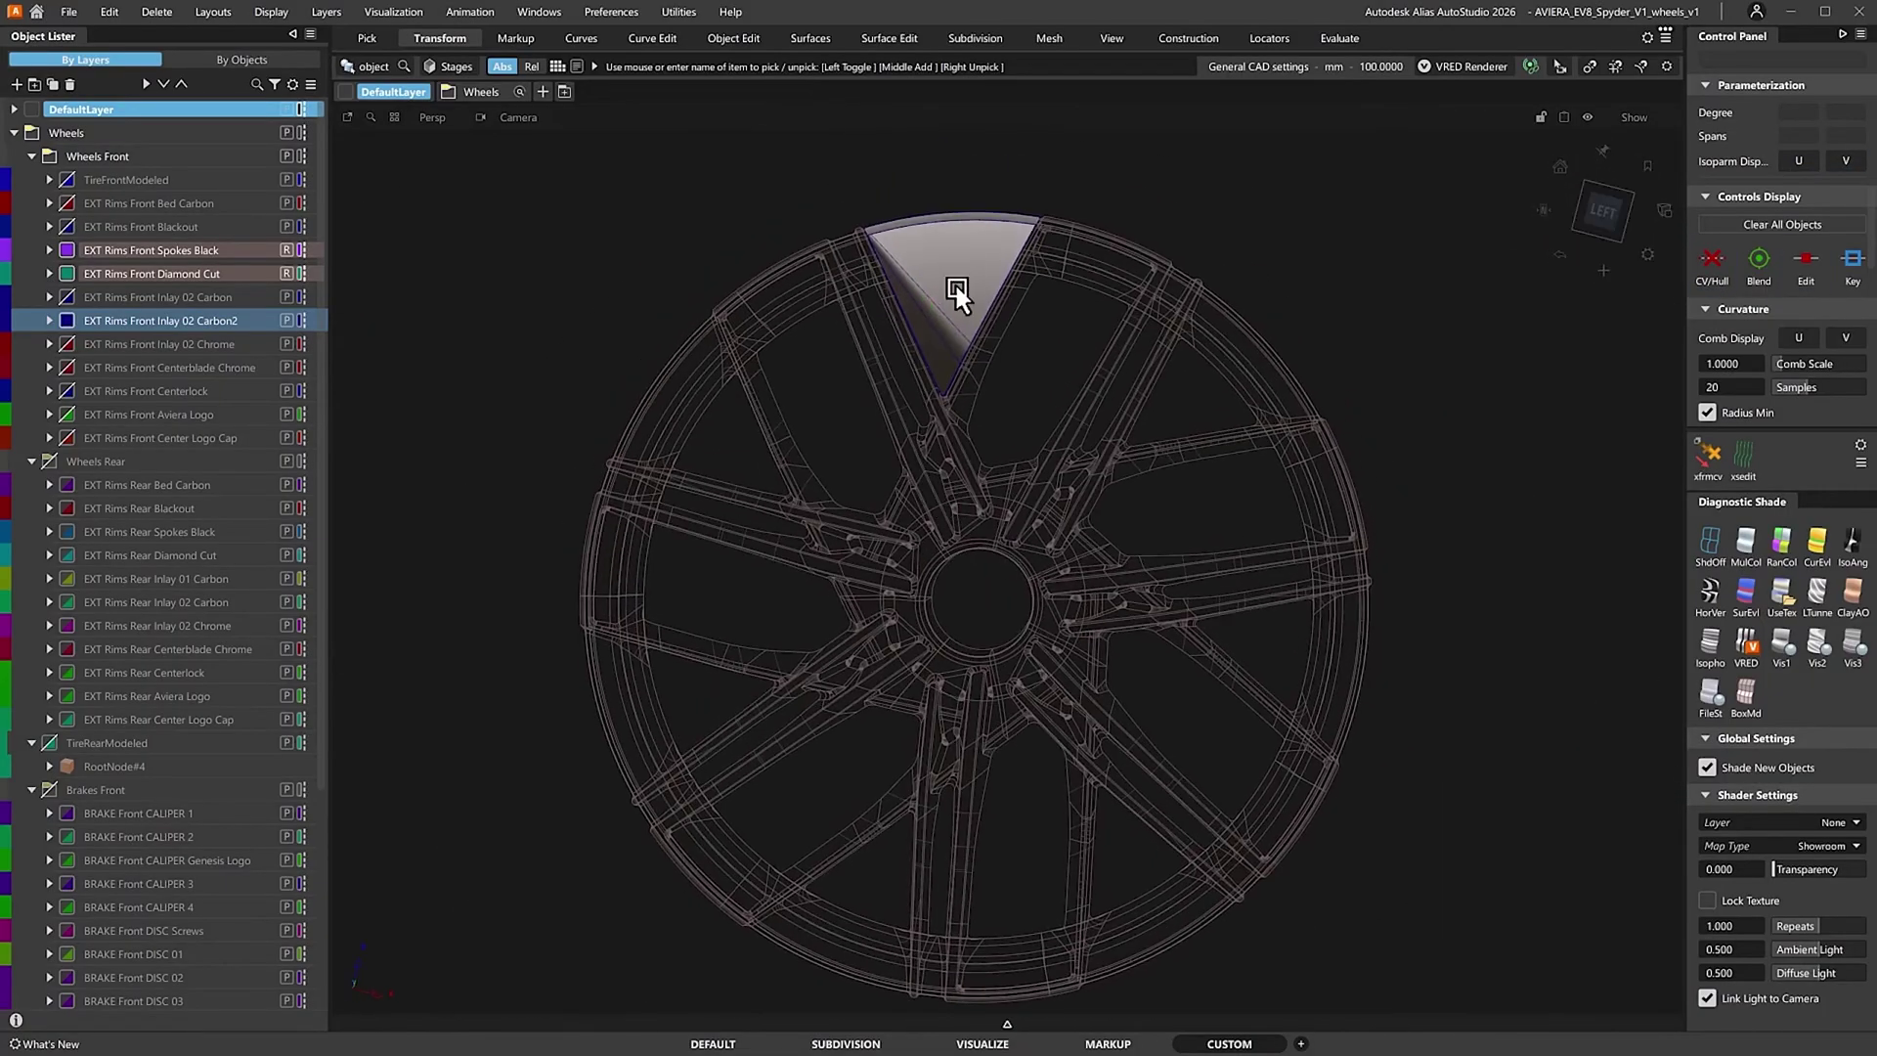
pyautogui.click(108, 12)
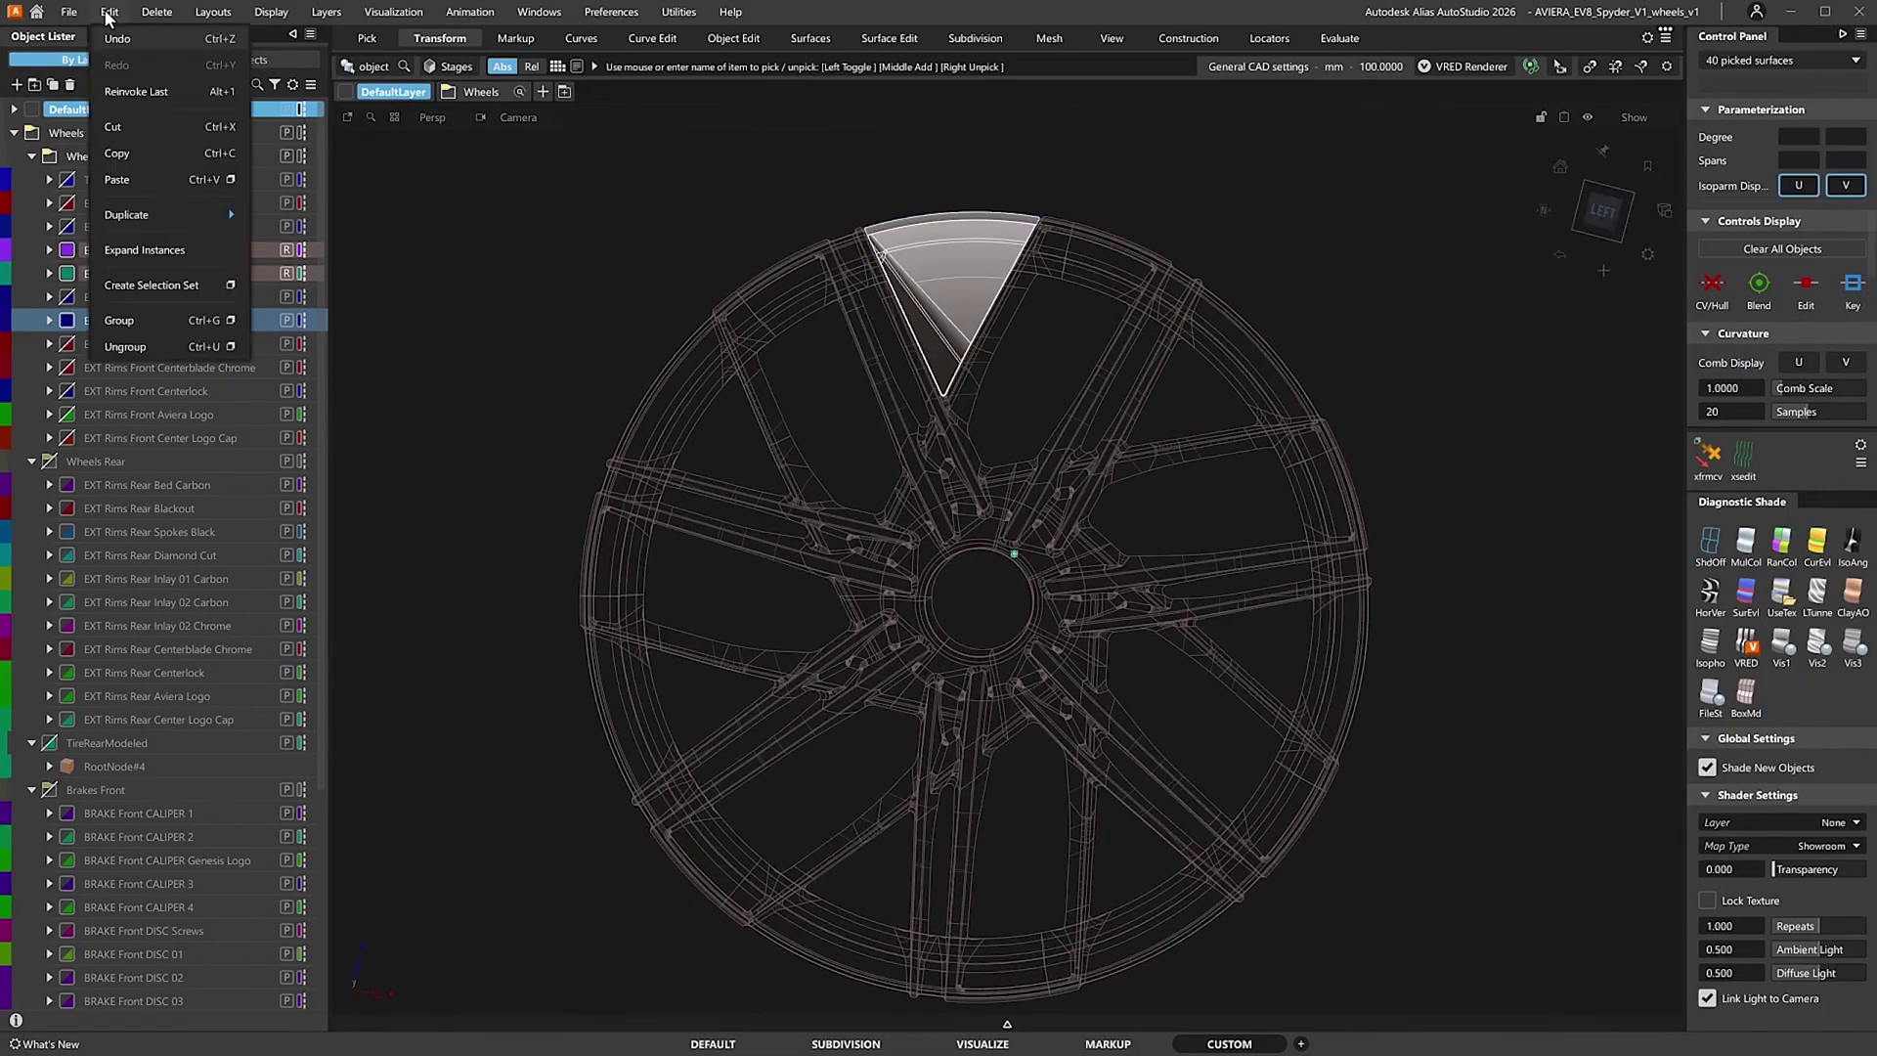
pyautogui.click(329, 215)
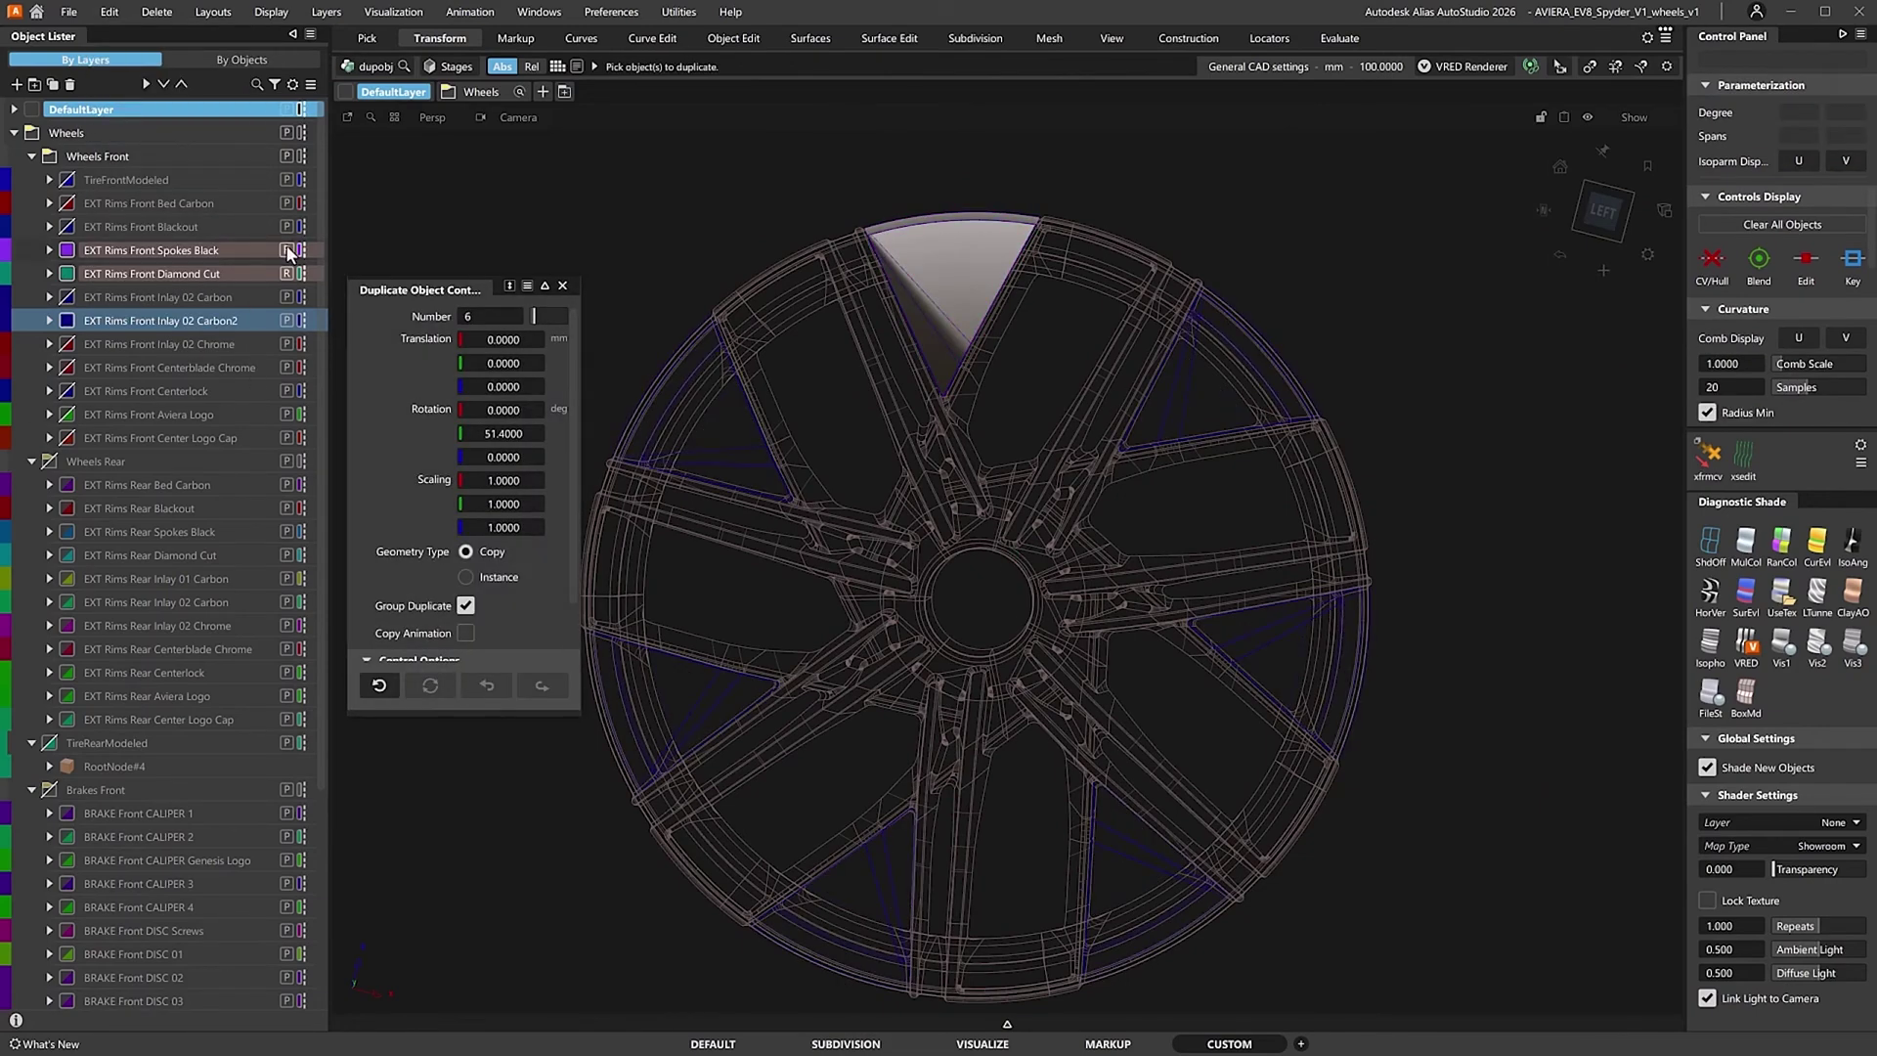